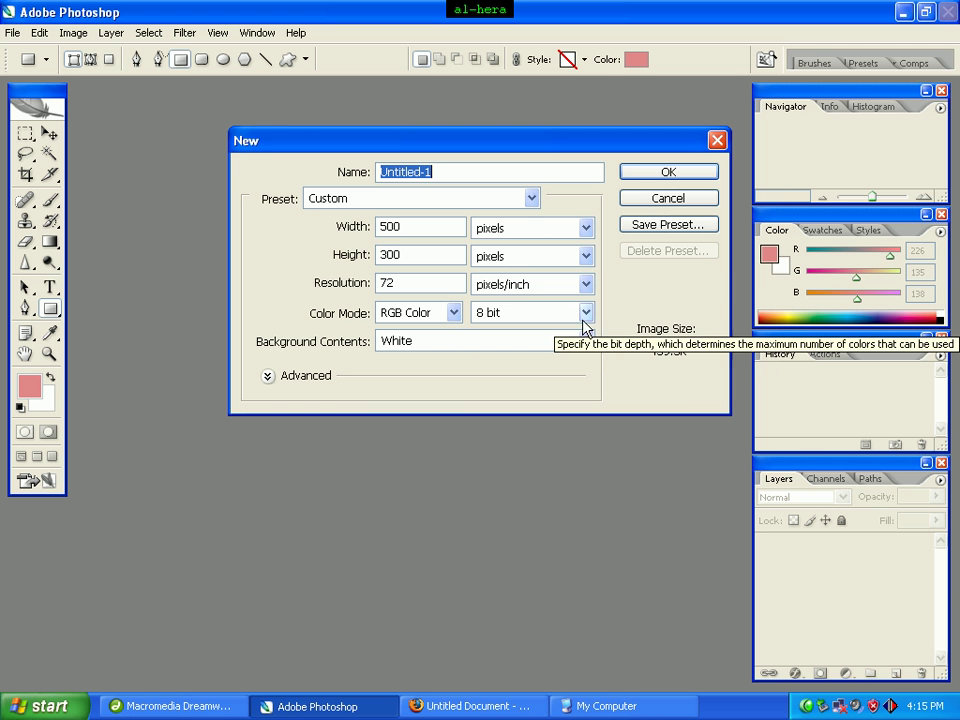
Step: Create a 500 × 300 pixel RGB document with a white background and move its window toward the middle of the workspace
click(668, 172)
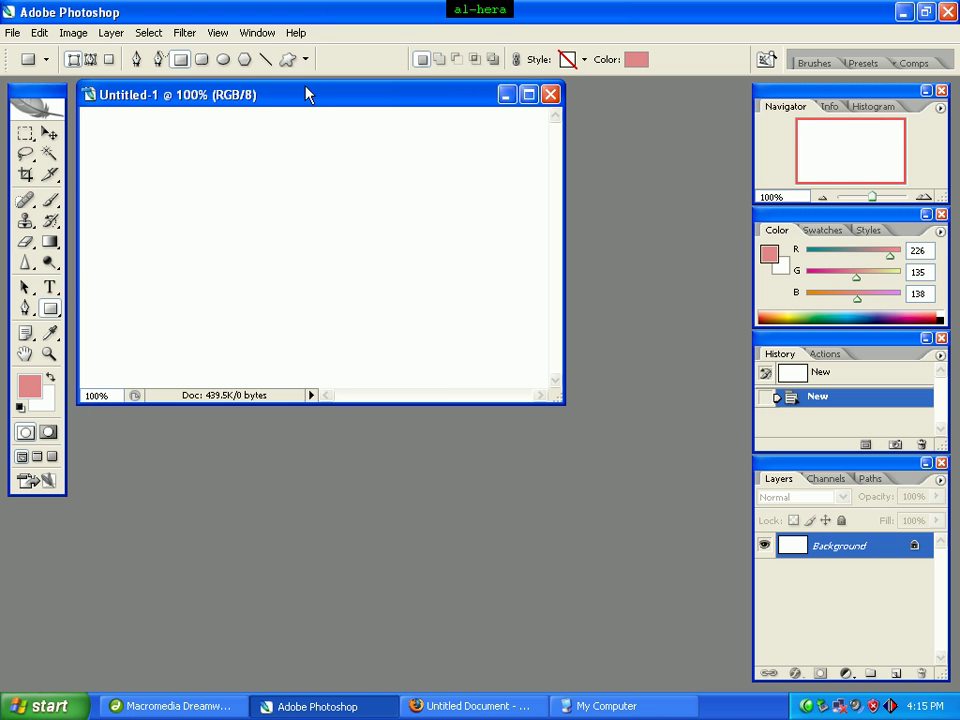
drag(300, 95, 428, 132)
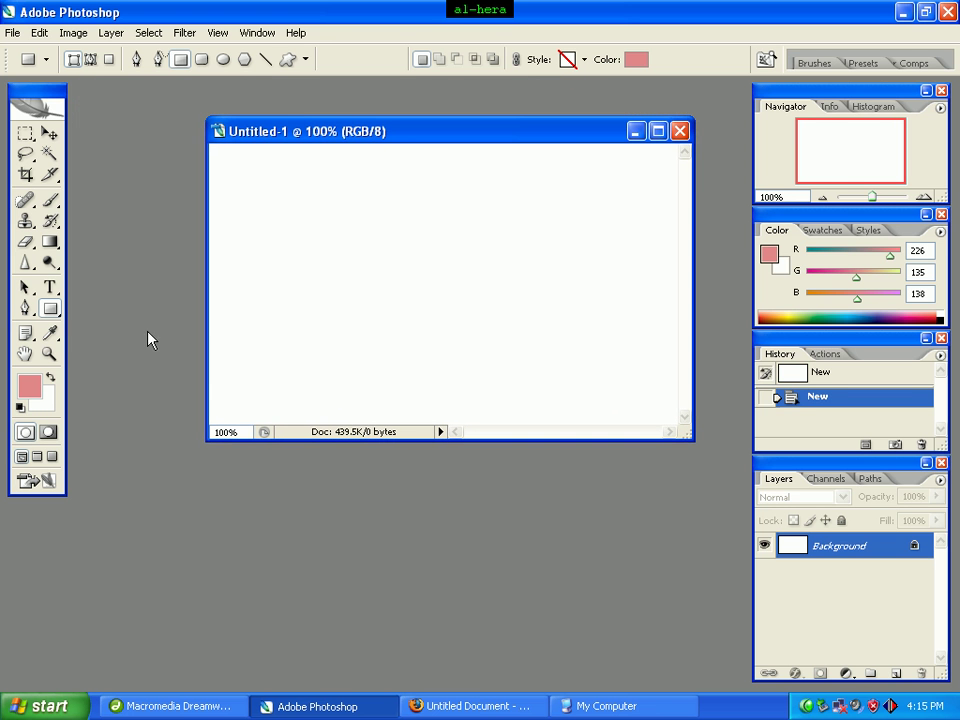
Step: Activate the Rounded Rectangle Tool and set its fill color to d61d23
click(56, 311)
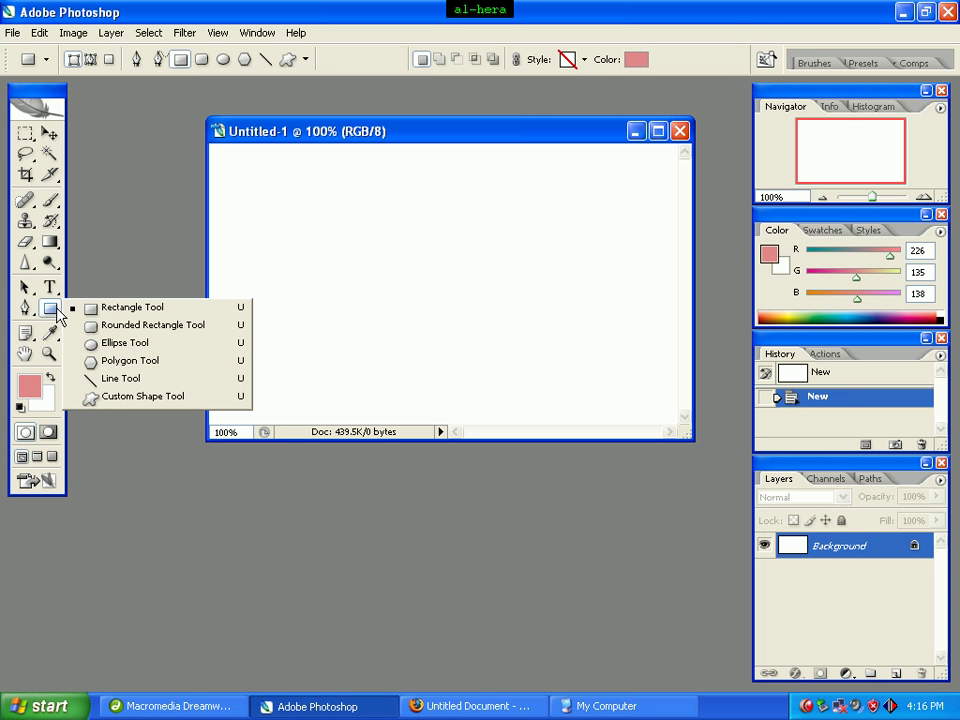
click(121, 330)
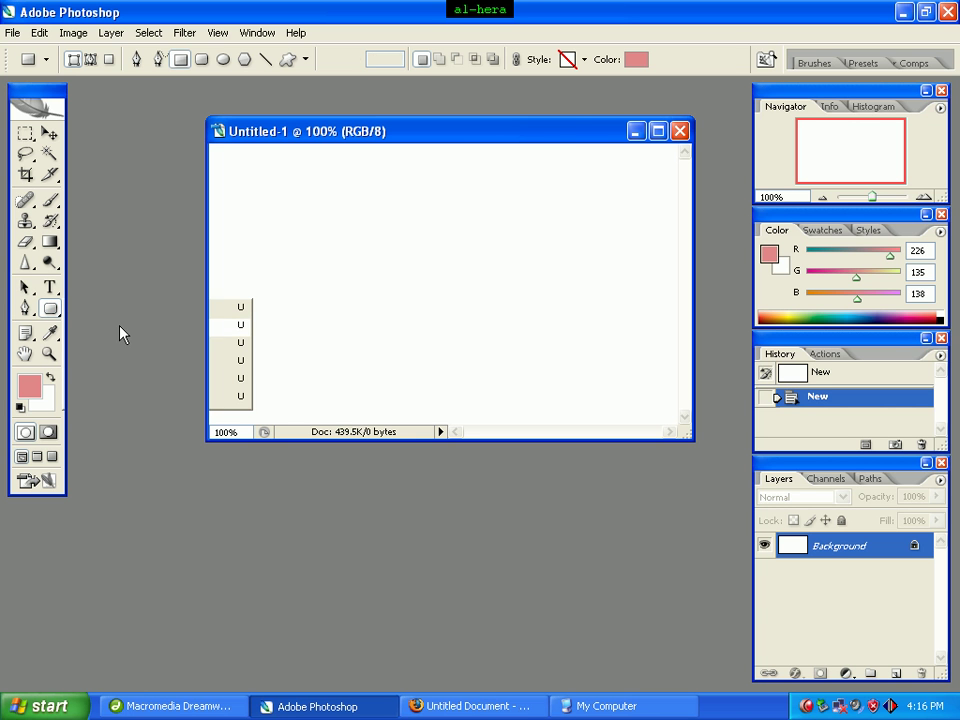
click(636, 61)
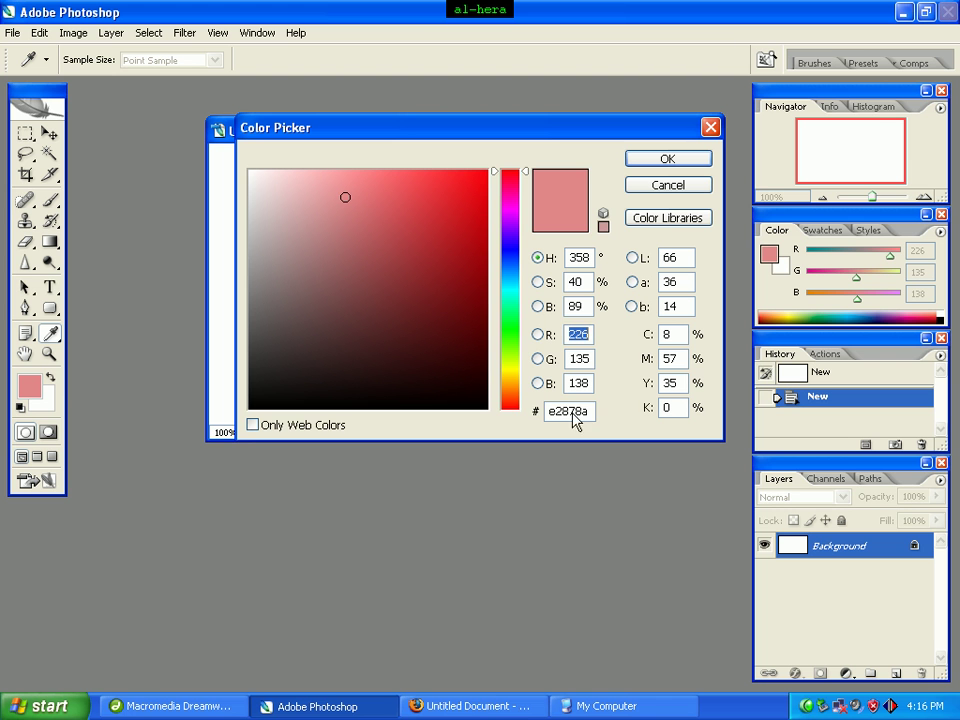
drag(587, 412, 533, 418)
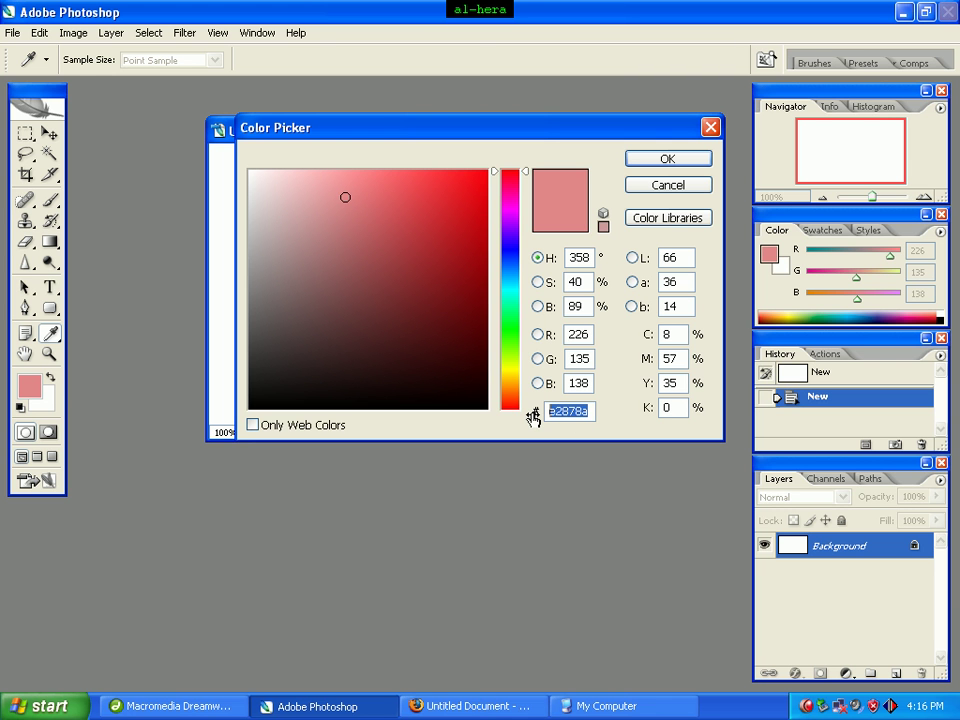
text(d)
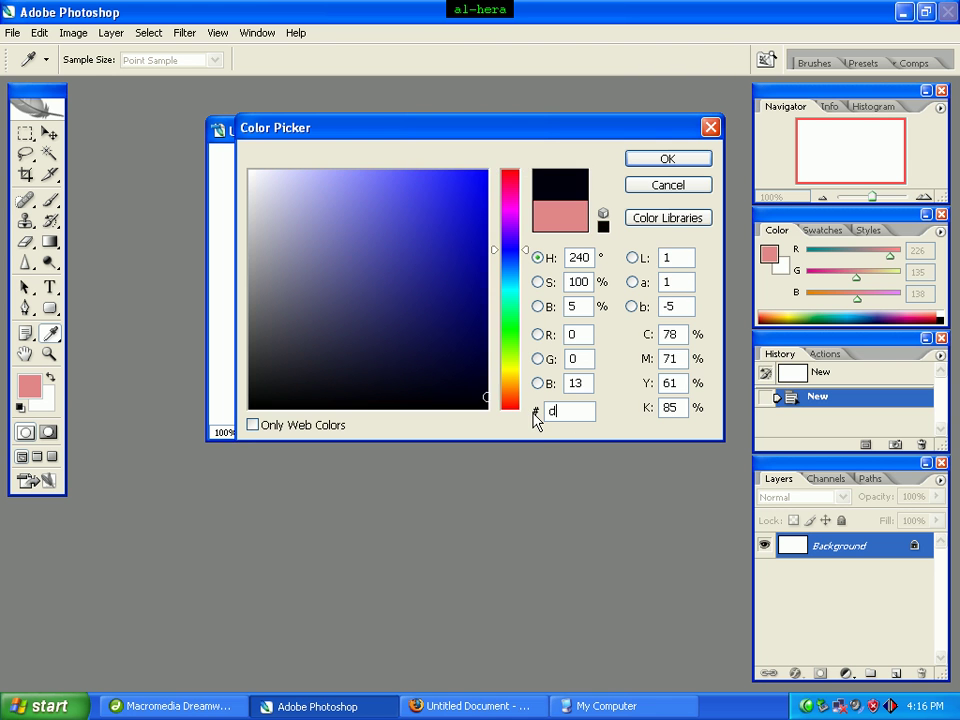
text(61d23)
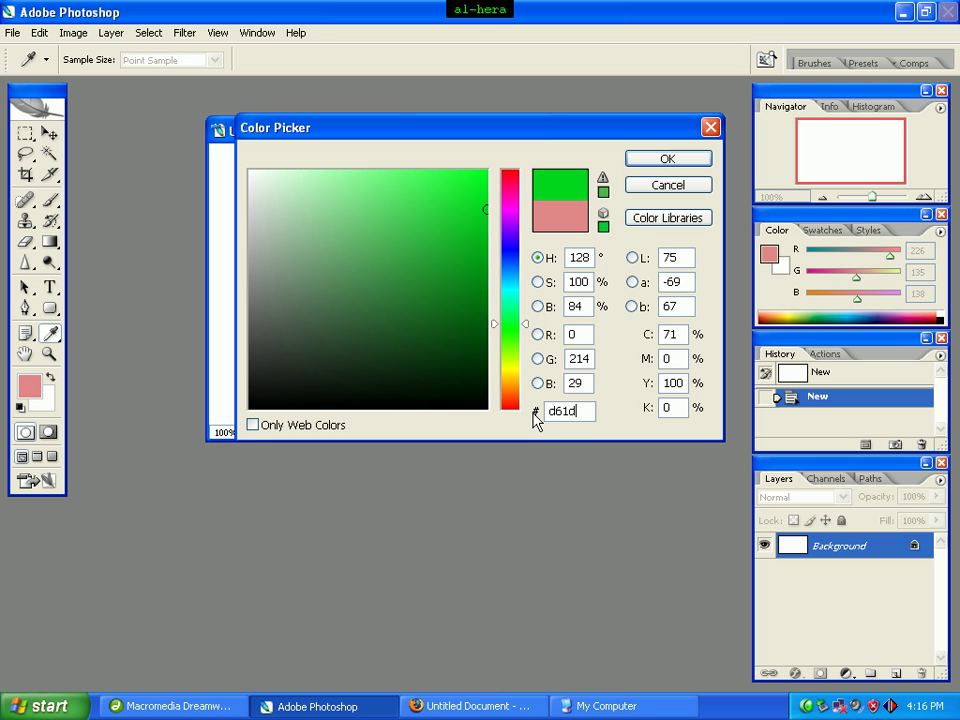
click(669, 160)
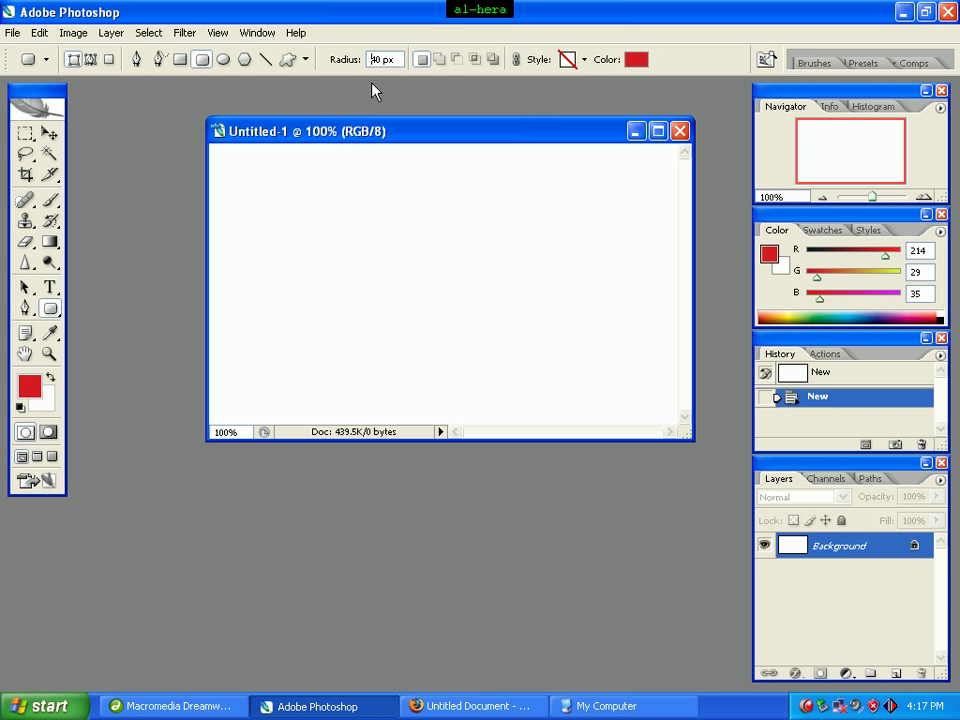
Step: Draw a wide rounded rectangle with a 30 px corner radius across the upper half of the canvas and rasterize its layer
key(Delete)
key(Delete)
text(30)
drag(287, 210, 602, 271)
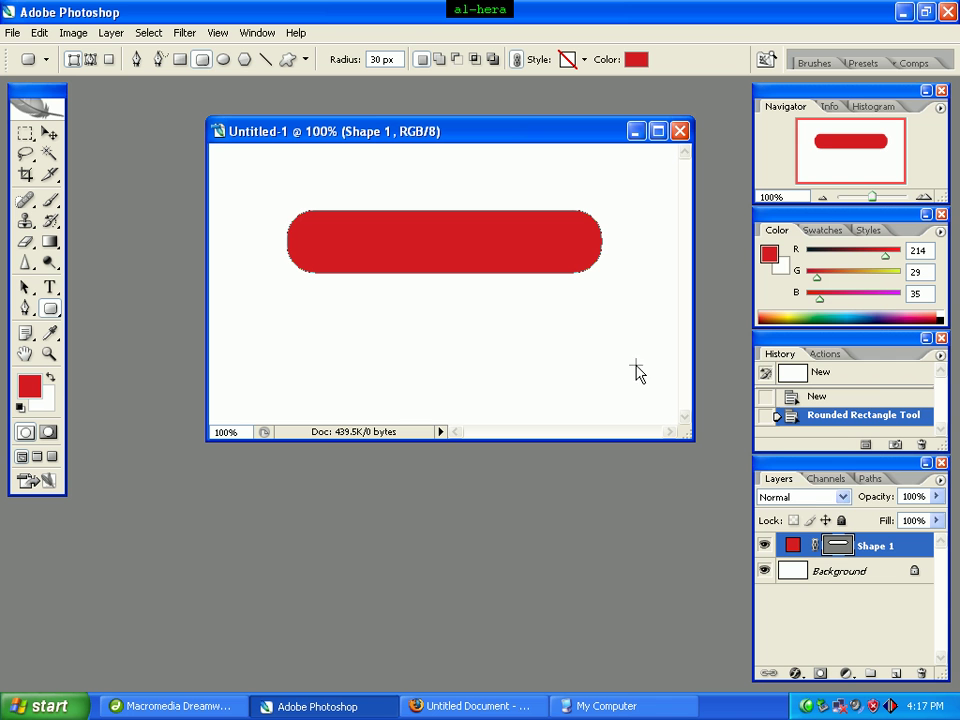
right_click(884, 552)
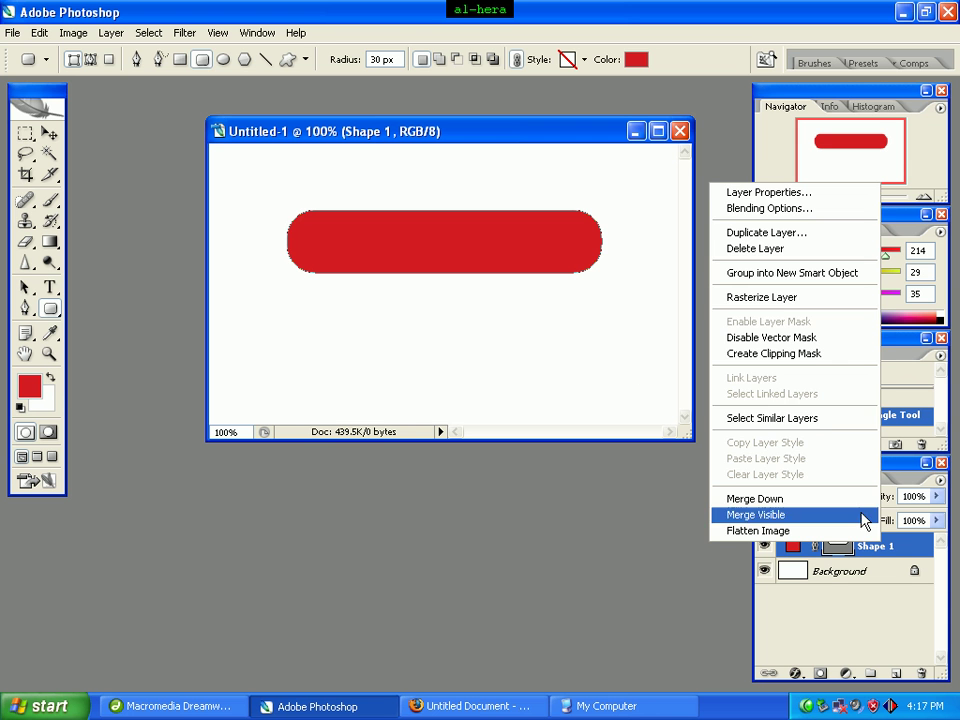
click(777, 298)
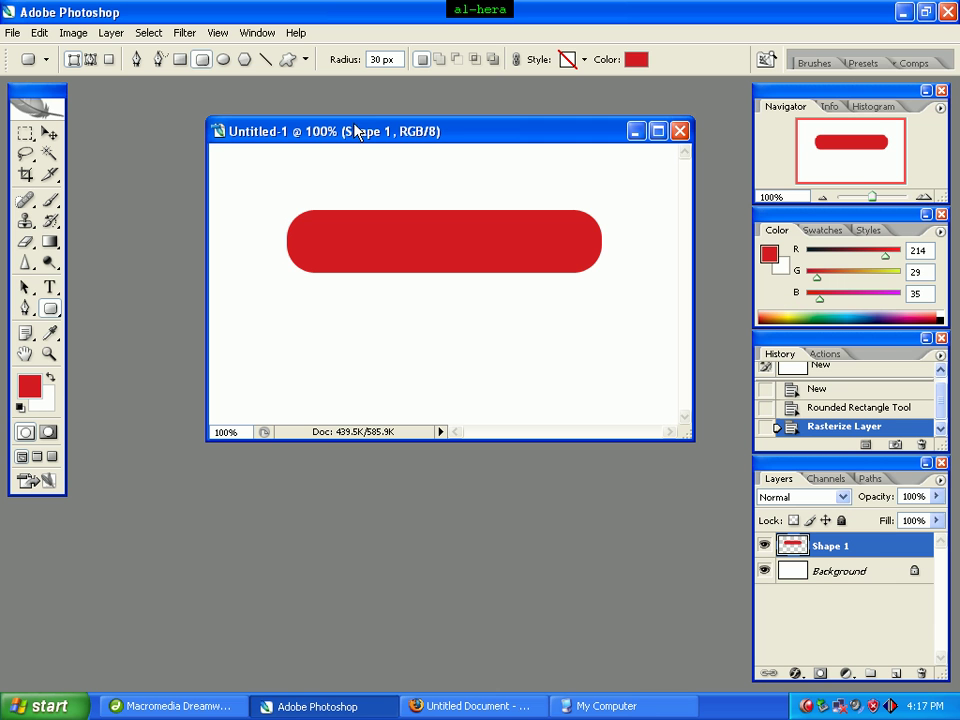
Step: Add an Inner Shadow to the Shape 1 layer with 42% opacity, -92° angle, 4 px distance and 10 px size
right_click(869, 551)
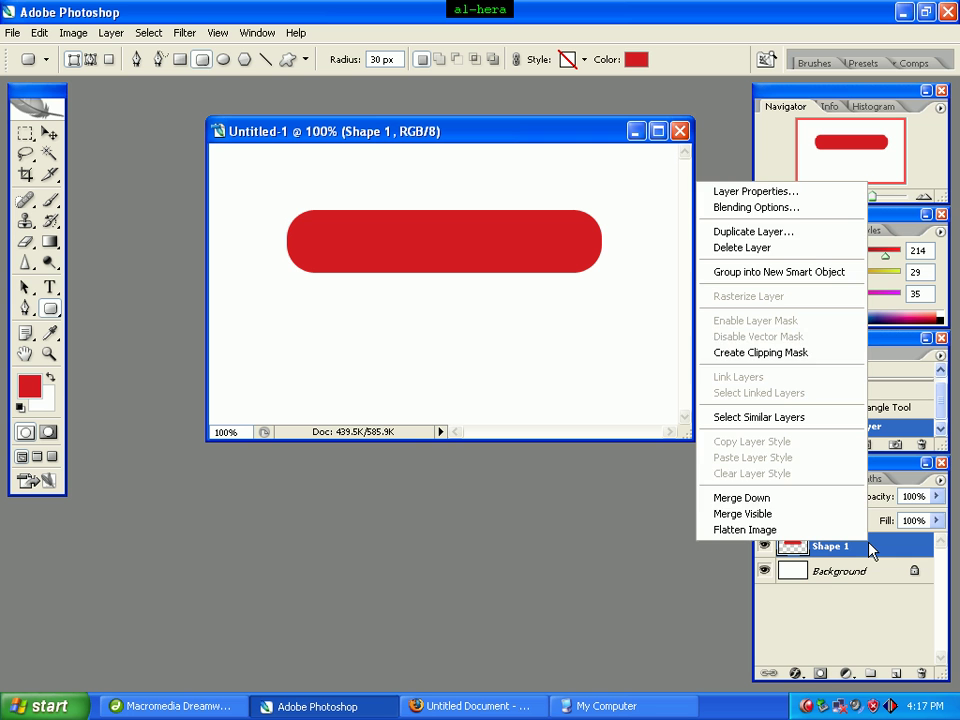
click(777, 213)
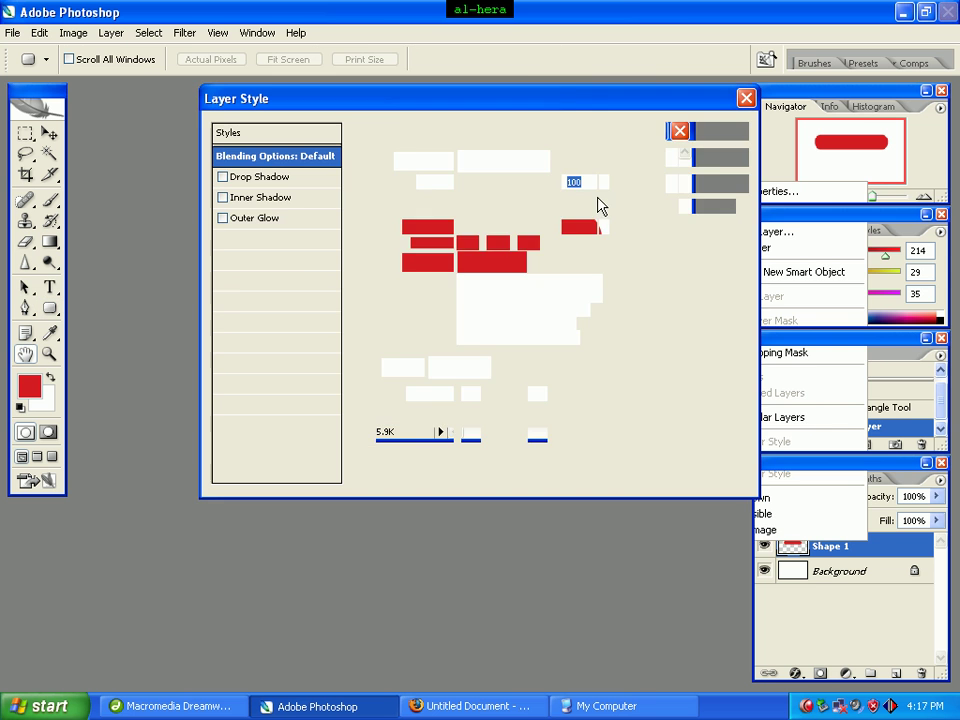
click(270, 205)
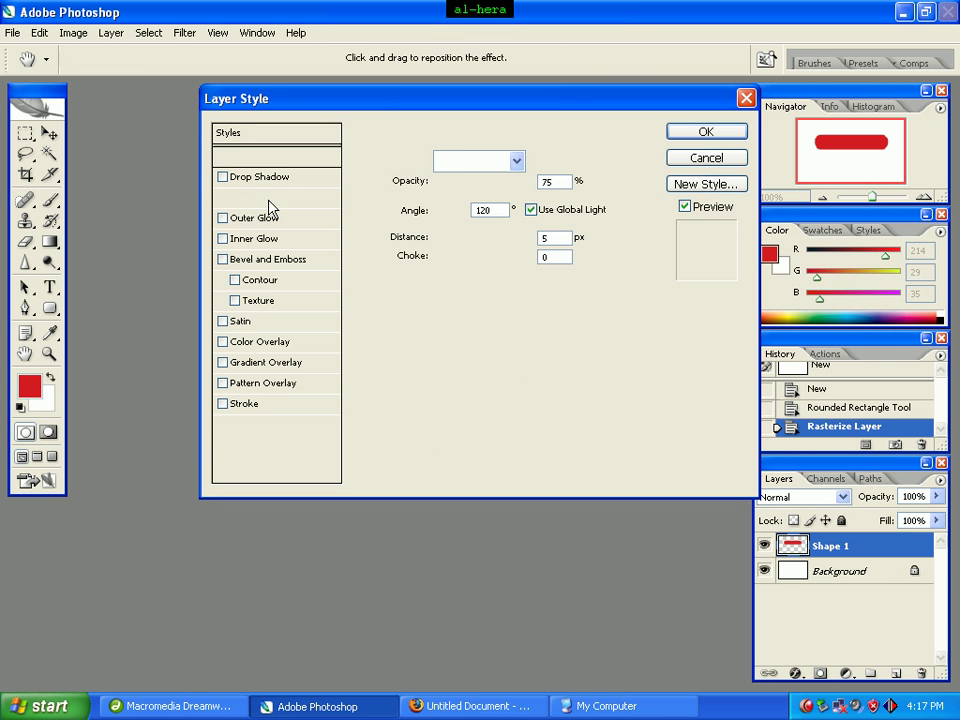
double_click(554, 182)
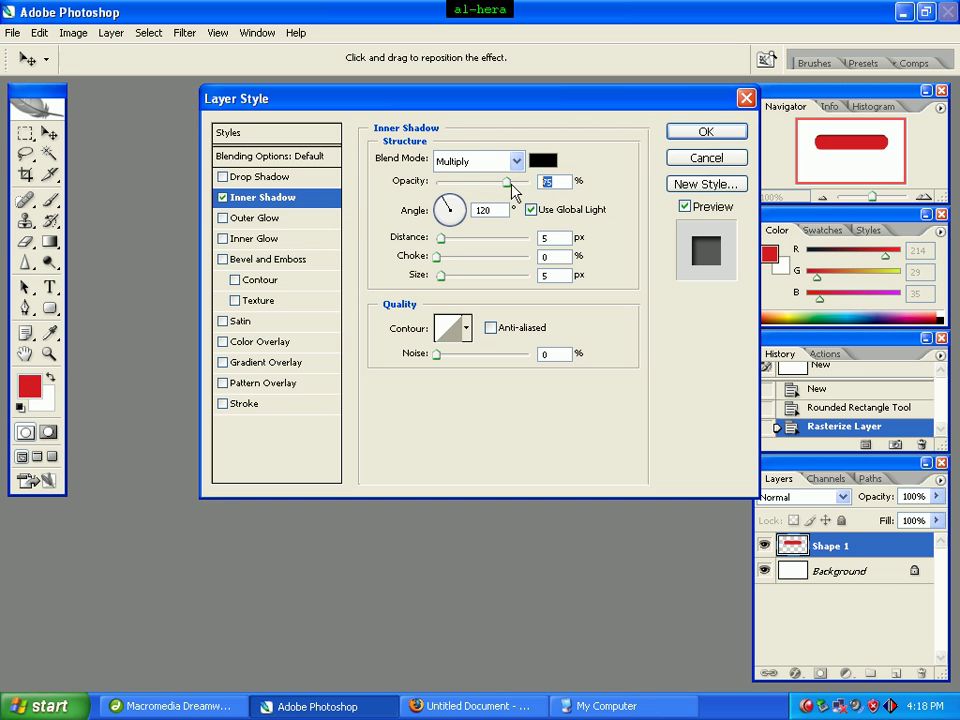
text(42)
key(Tab)
text(-92)
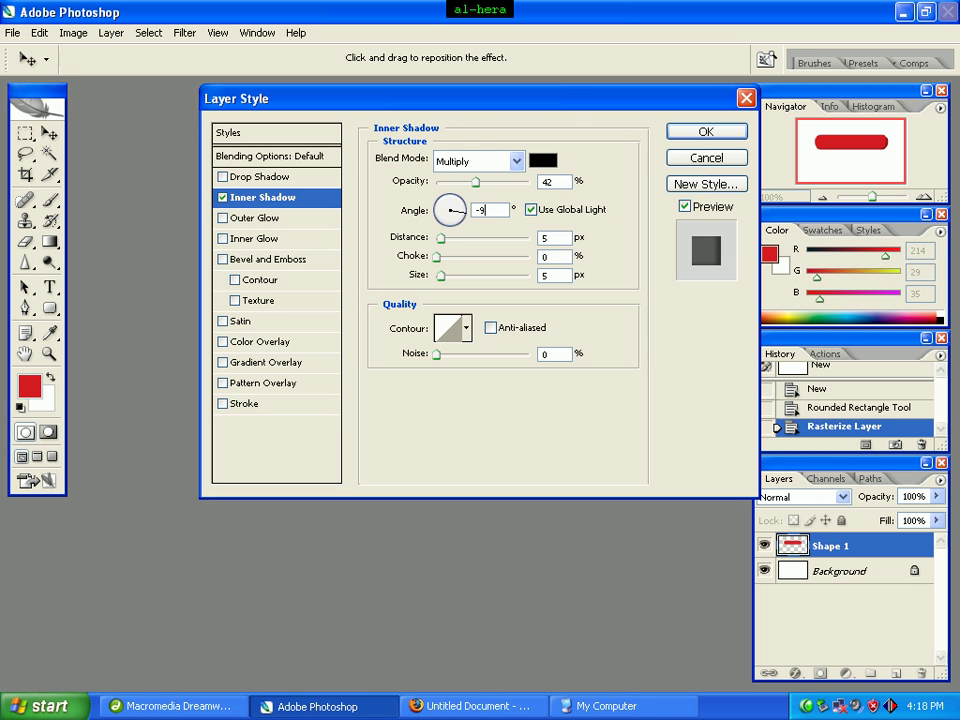
double_click(556, 240)
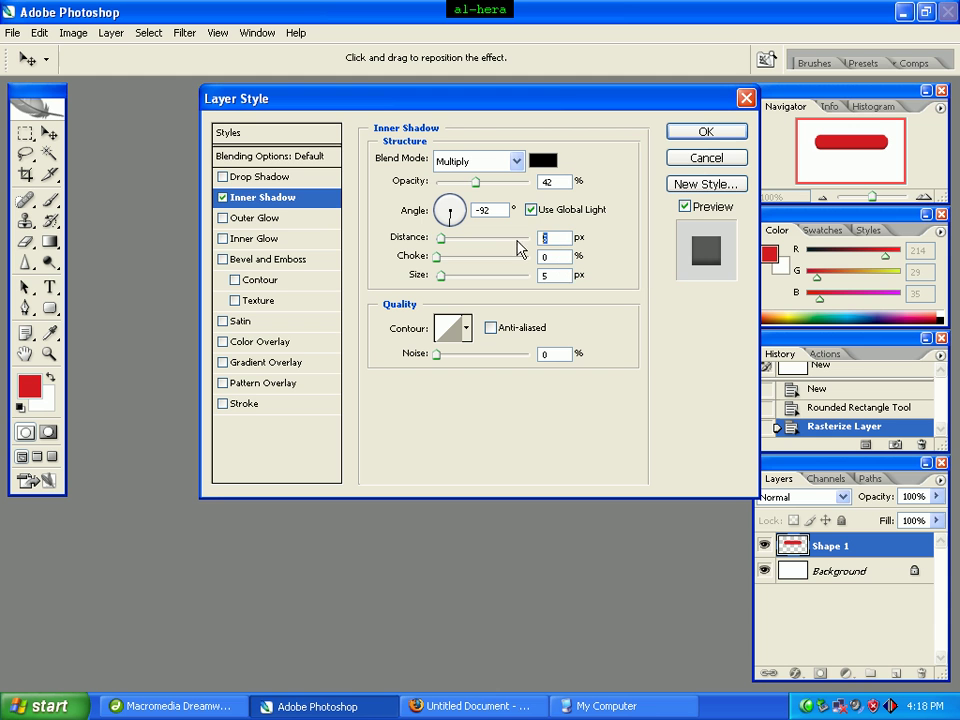
text(4)
double_click(541, 275)
text(10)
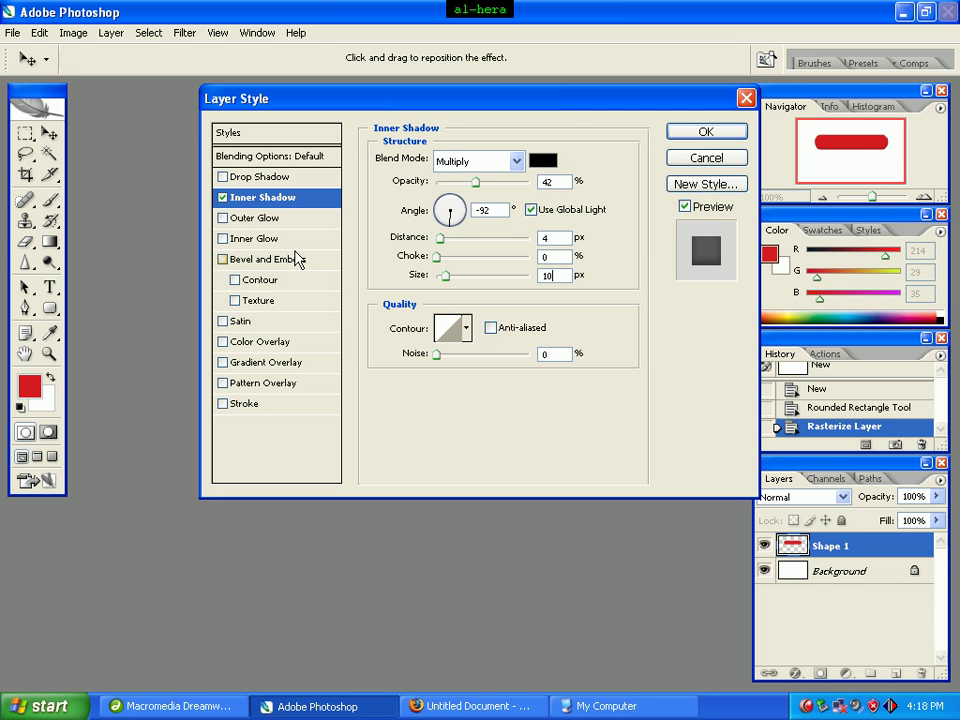
Step: Enable a Gradient Overlay on the shape and base its gradient on the Foreground to Background preset
click(273, 365)
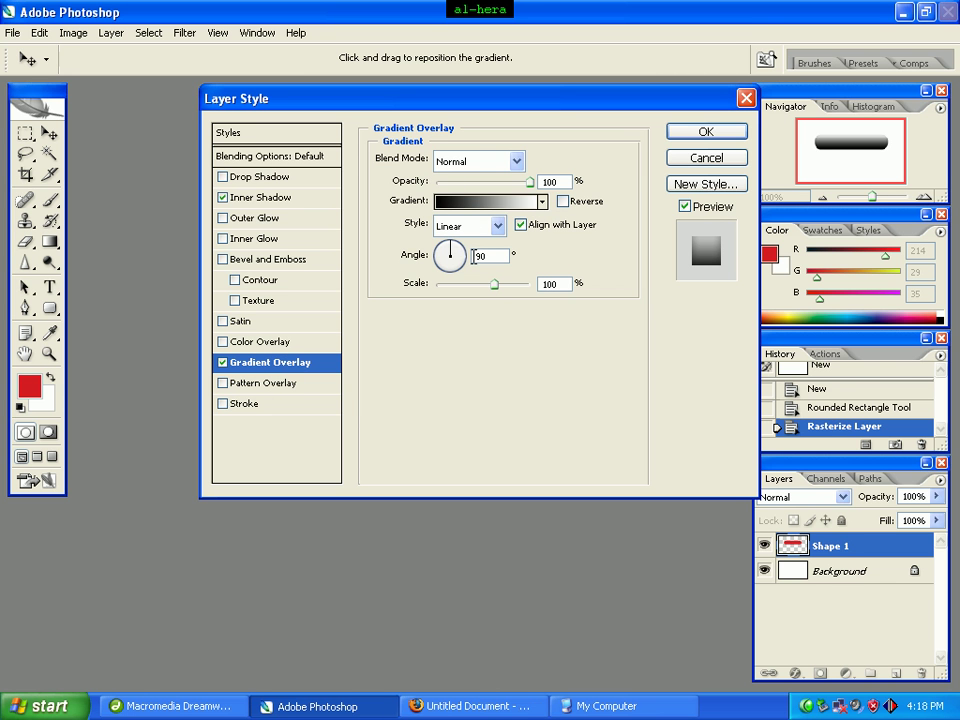
click(481, 207)
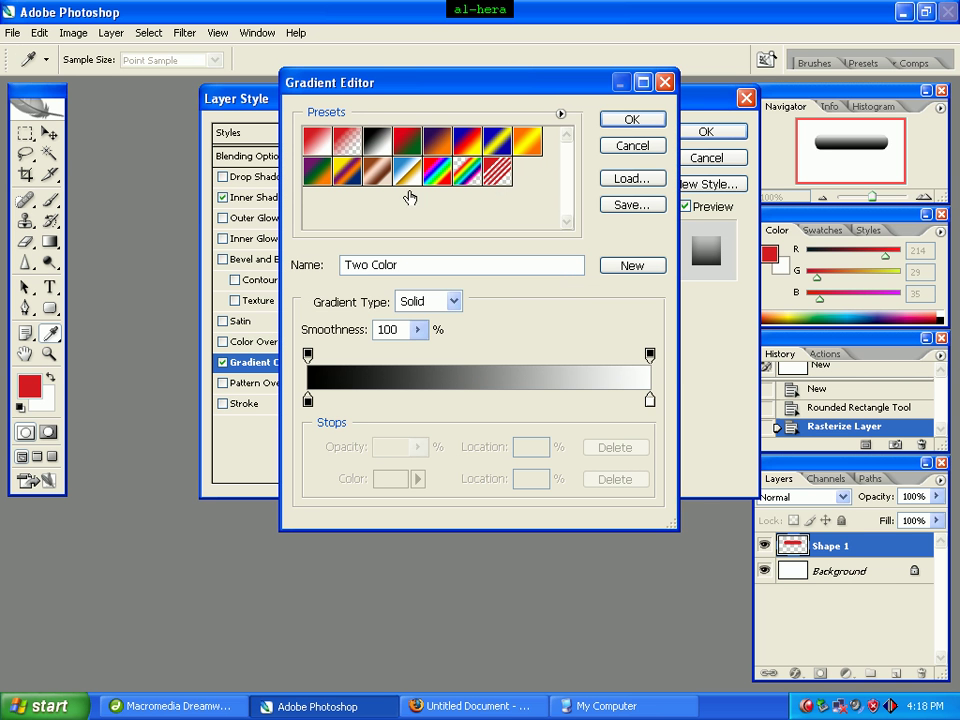
click(316, 150)
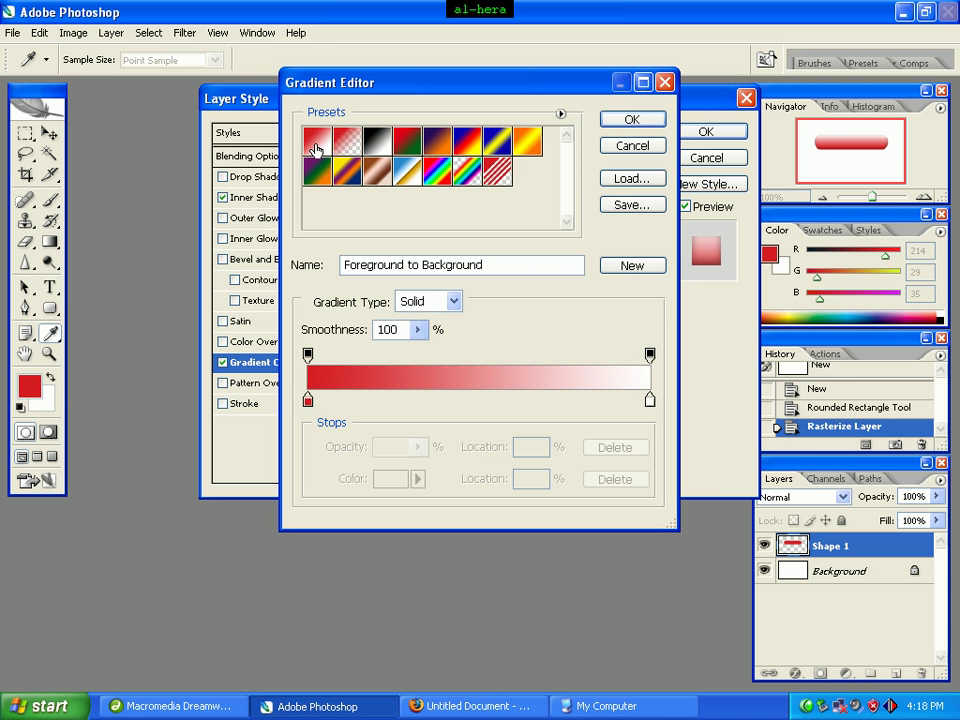
Step: Set the color of the gradient's stop at 0% to f21e25
click(308, 403)
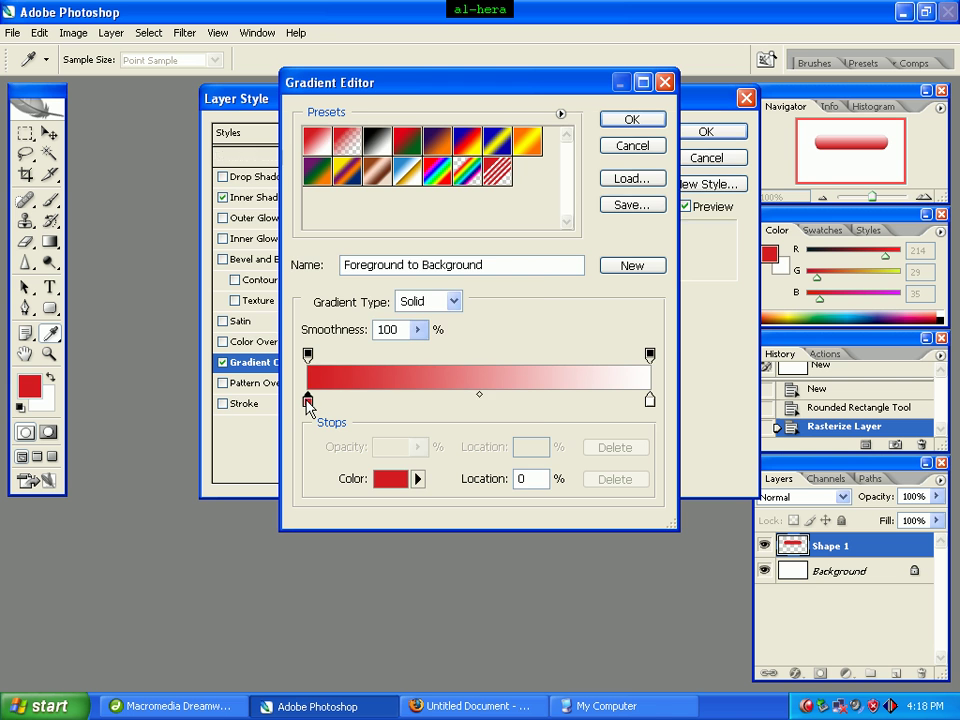
double_click(308, 403)
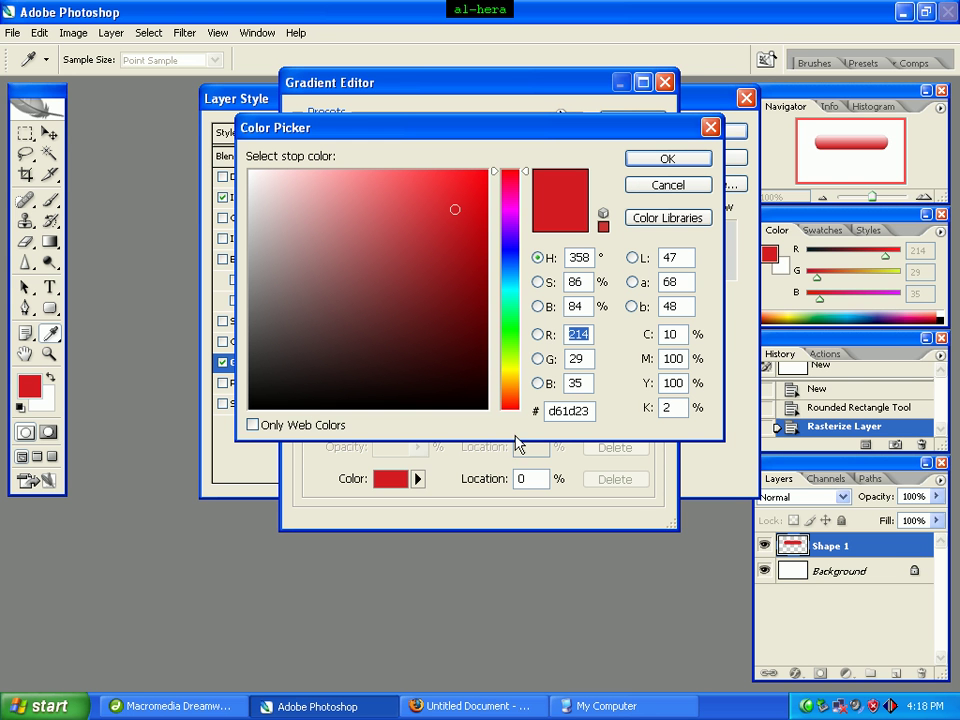
drag(588, 414, 528, 418)
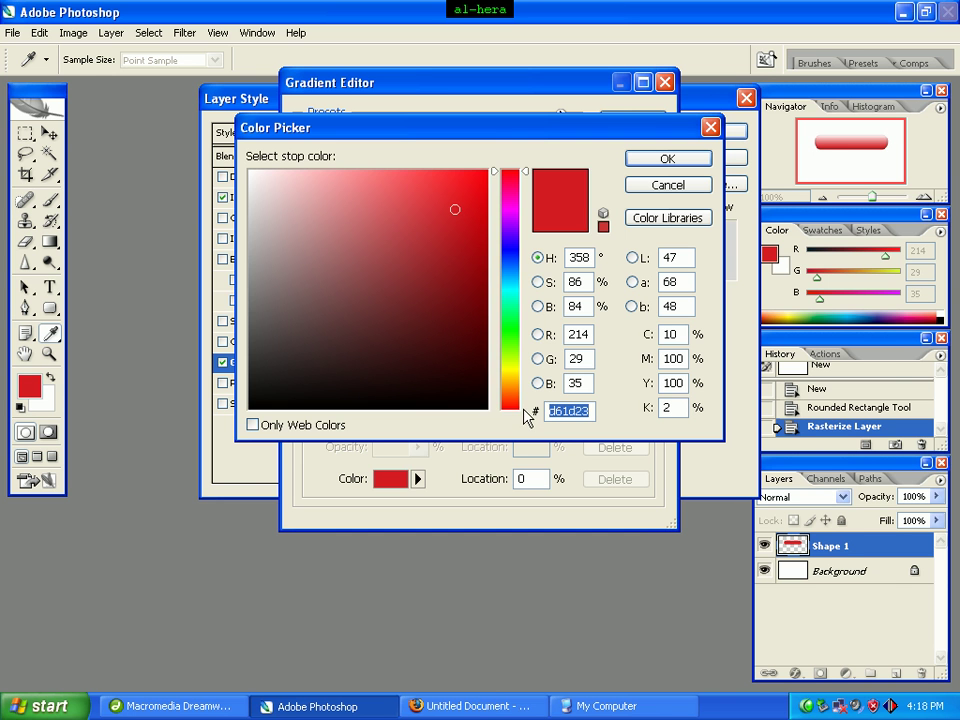
text(21)
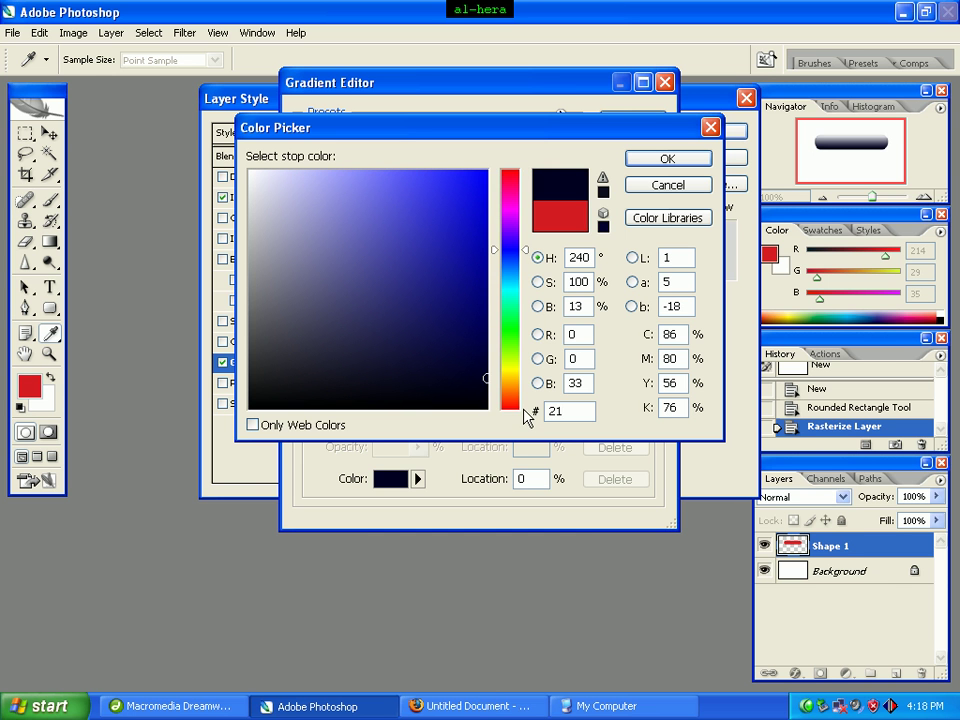
key(BackSpace)
key(BackSpace)
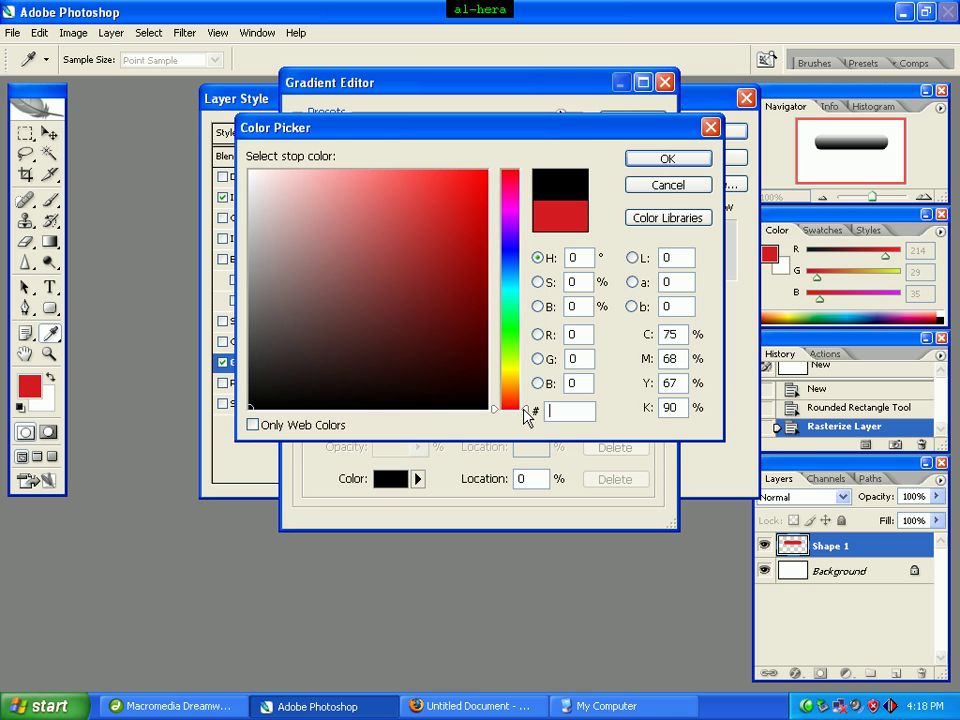
text(f)
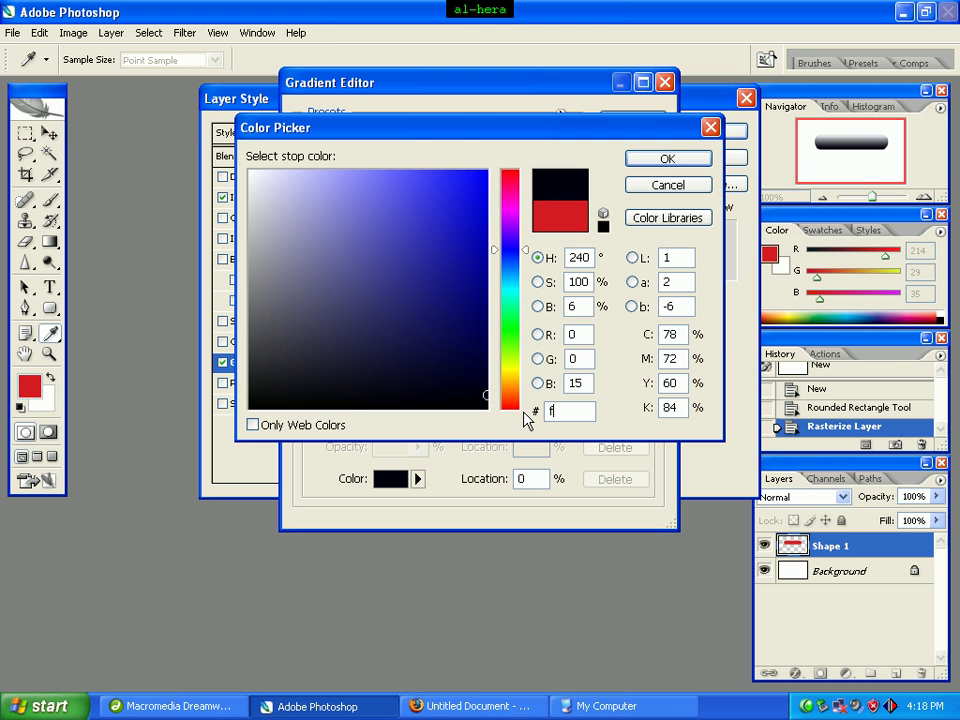
text(21)
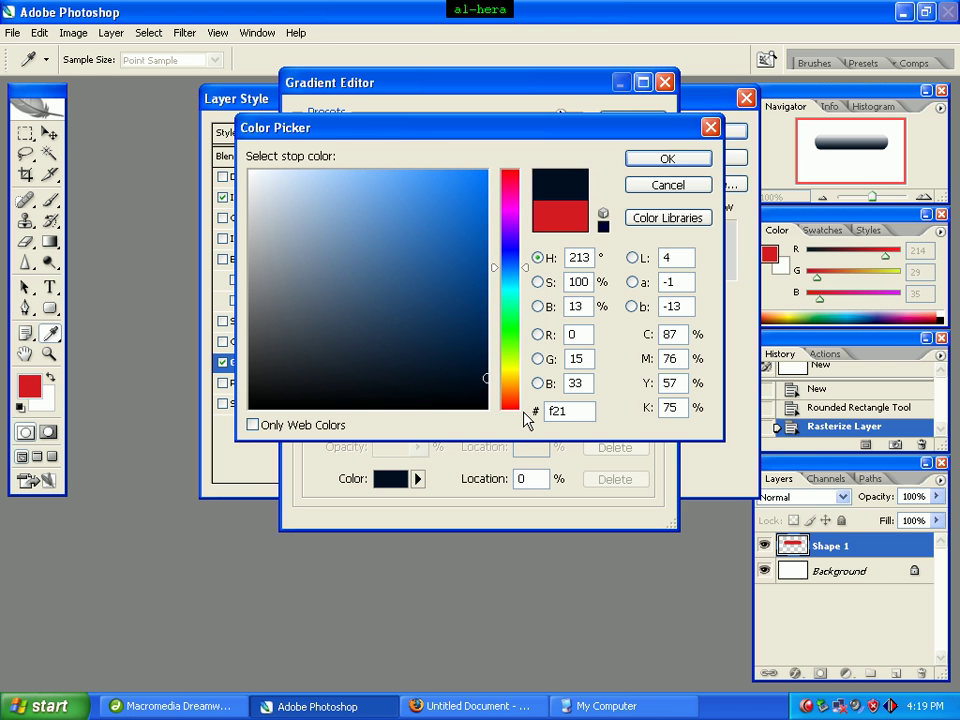
text(e25)
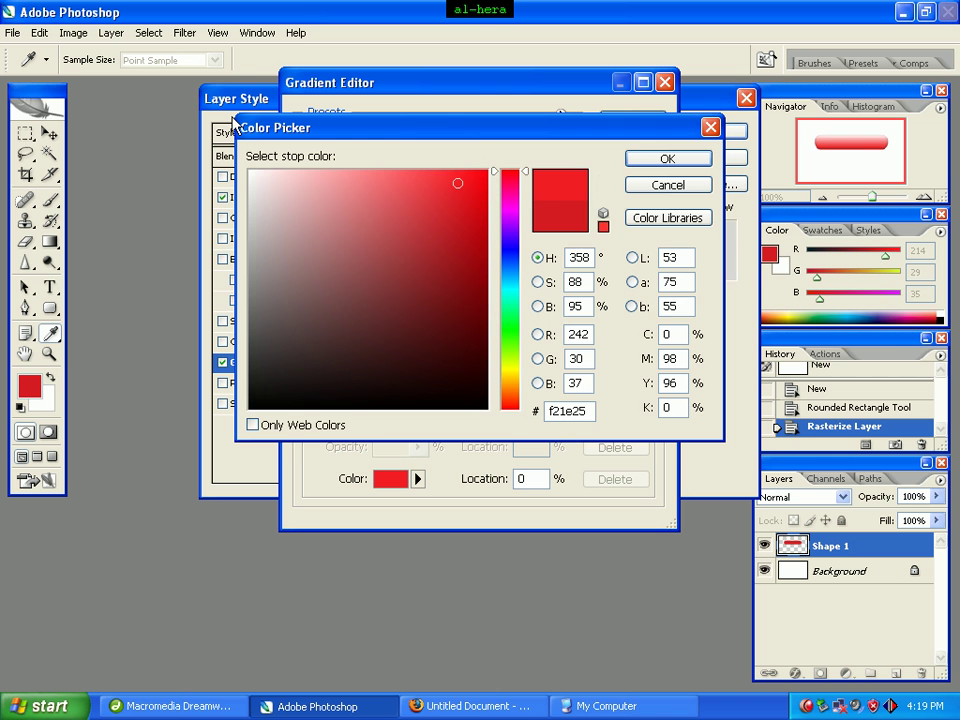
click(652, 162)
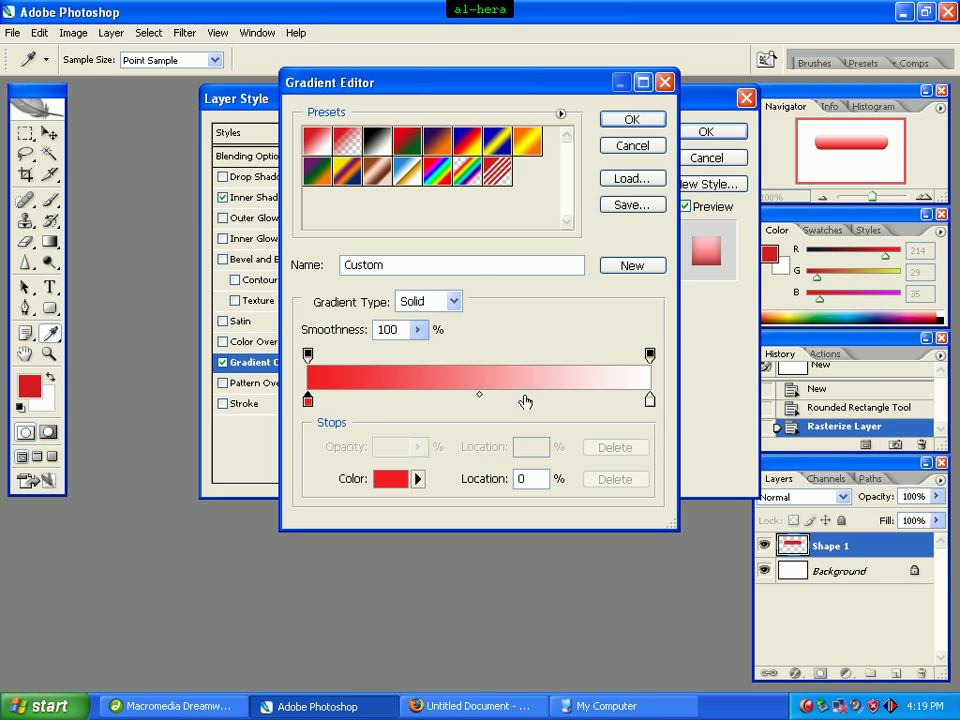
Step: Add a color stop at 63% on the gradient and set its color to 95191c
click(525, 400)
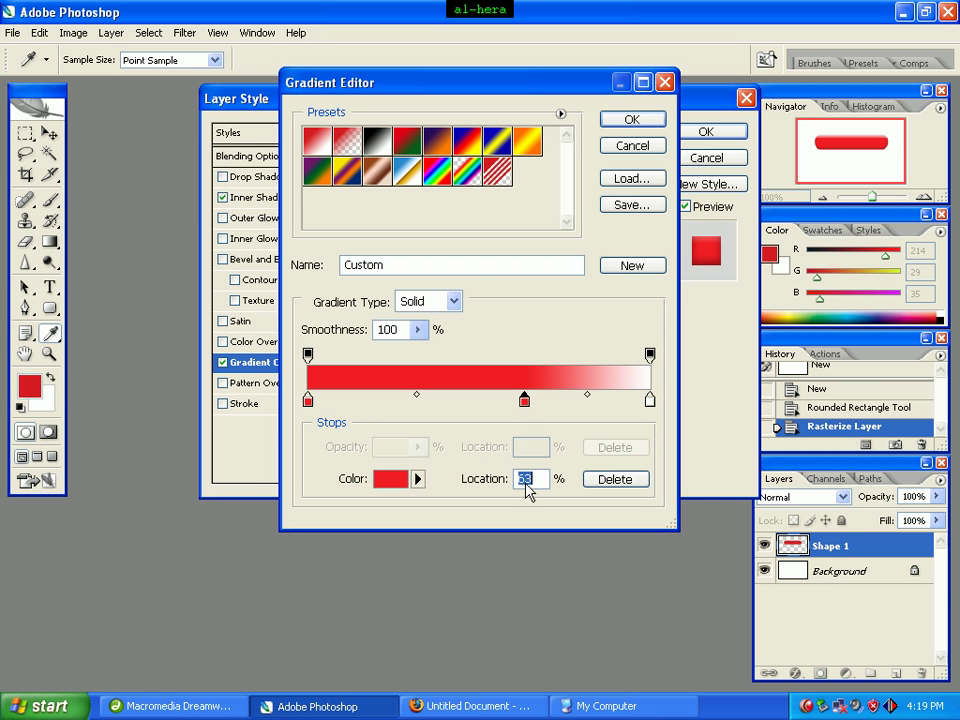
drag(525, 400, 525, 408)
double_click(526, 405)
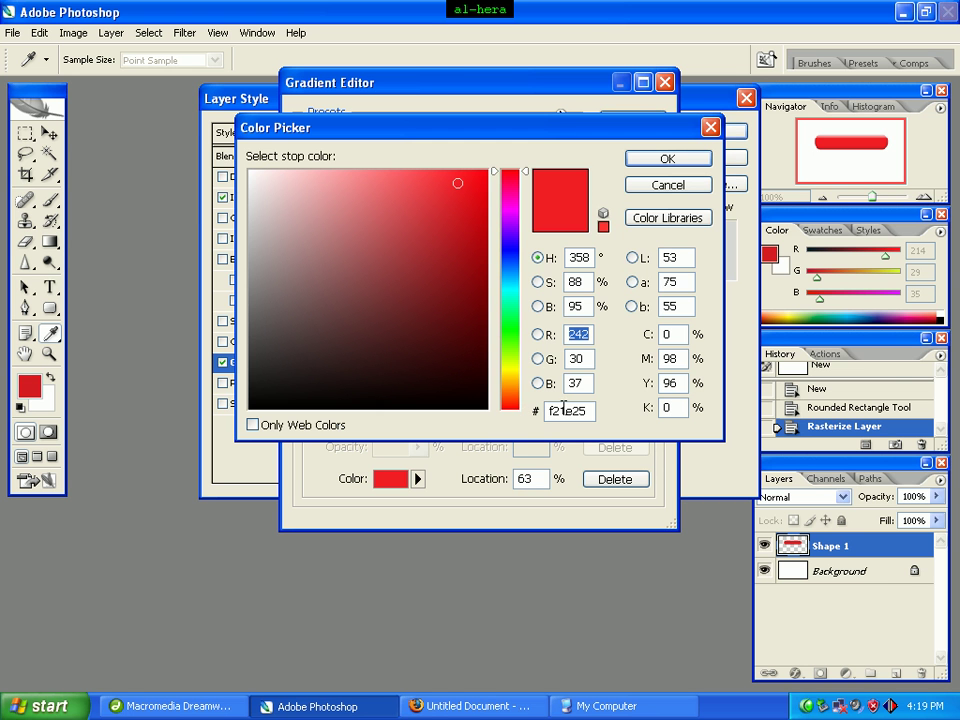
double_click(560, 410)
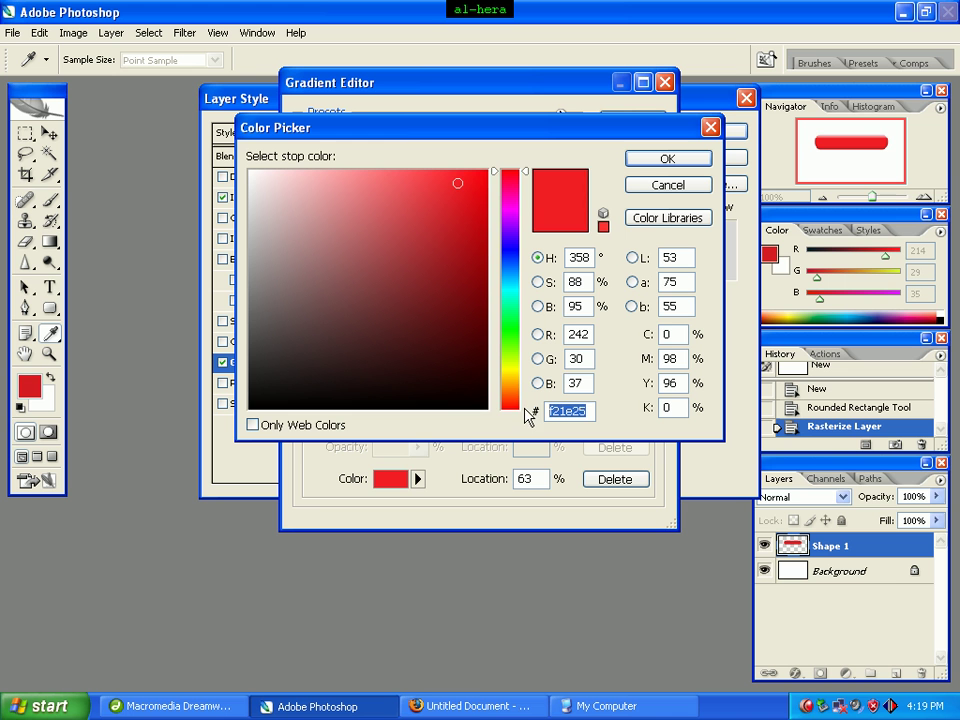
text(95)
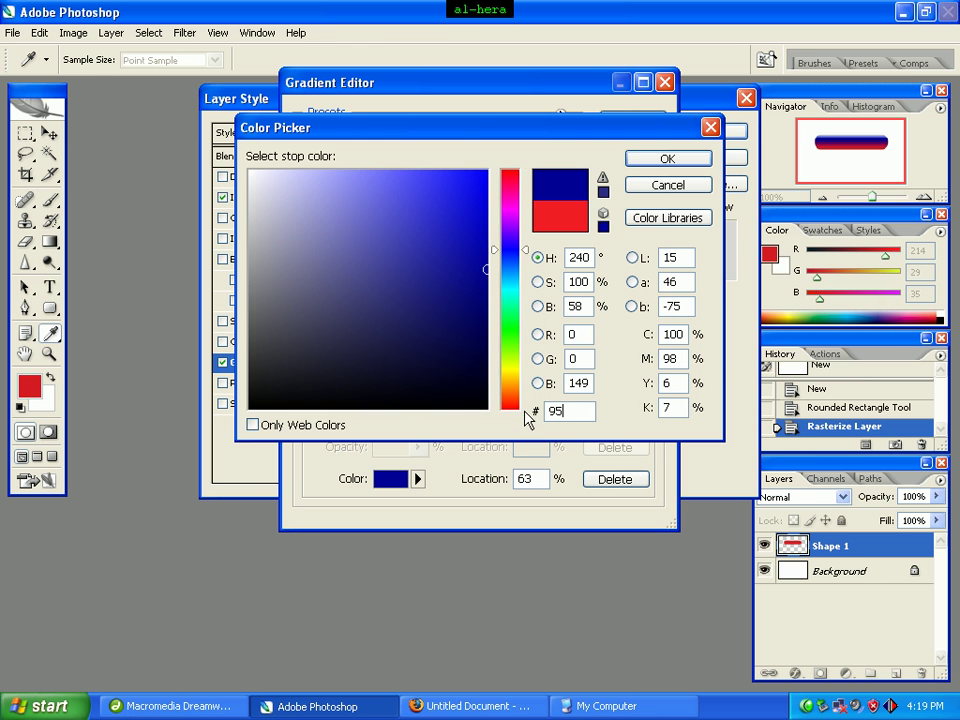
text(19)
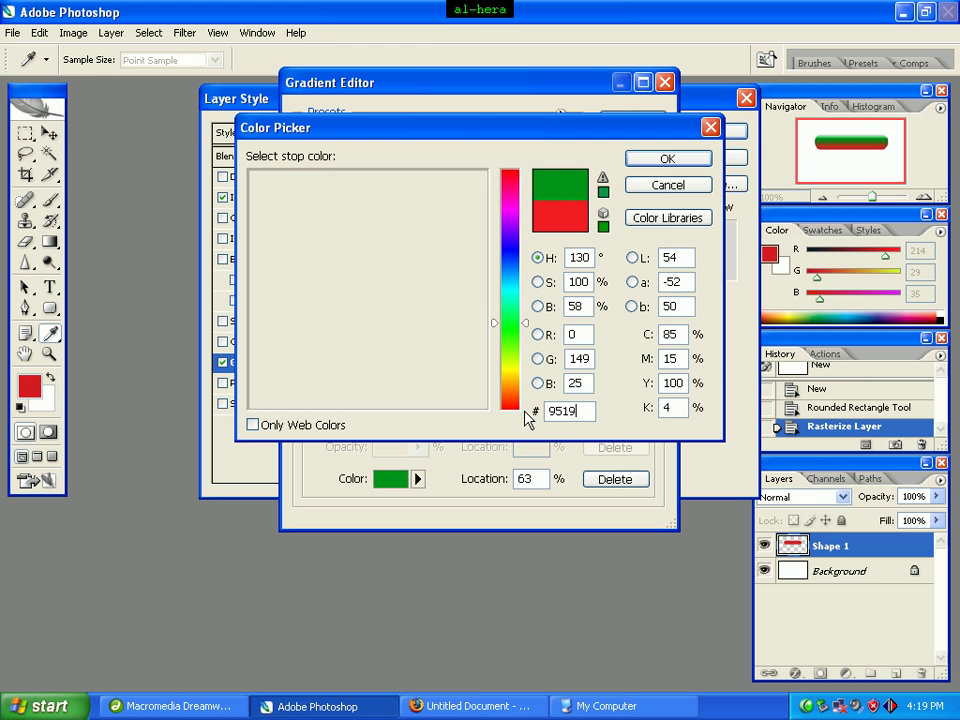
text(1c)
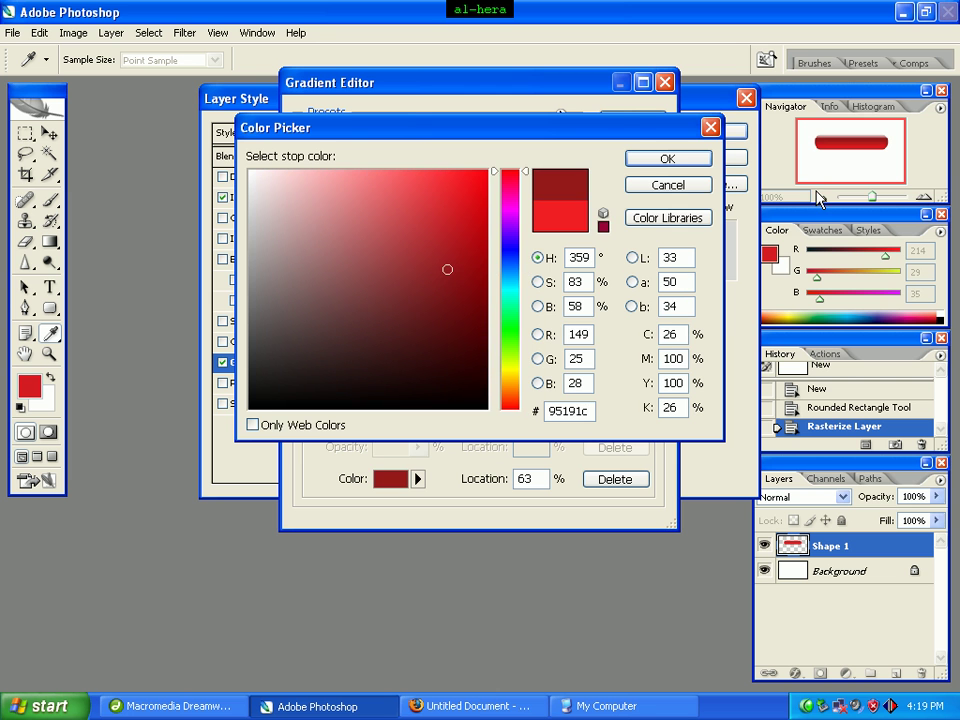
click(701, 165)
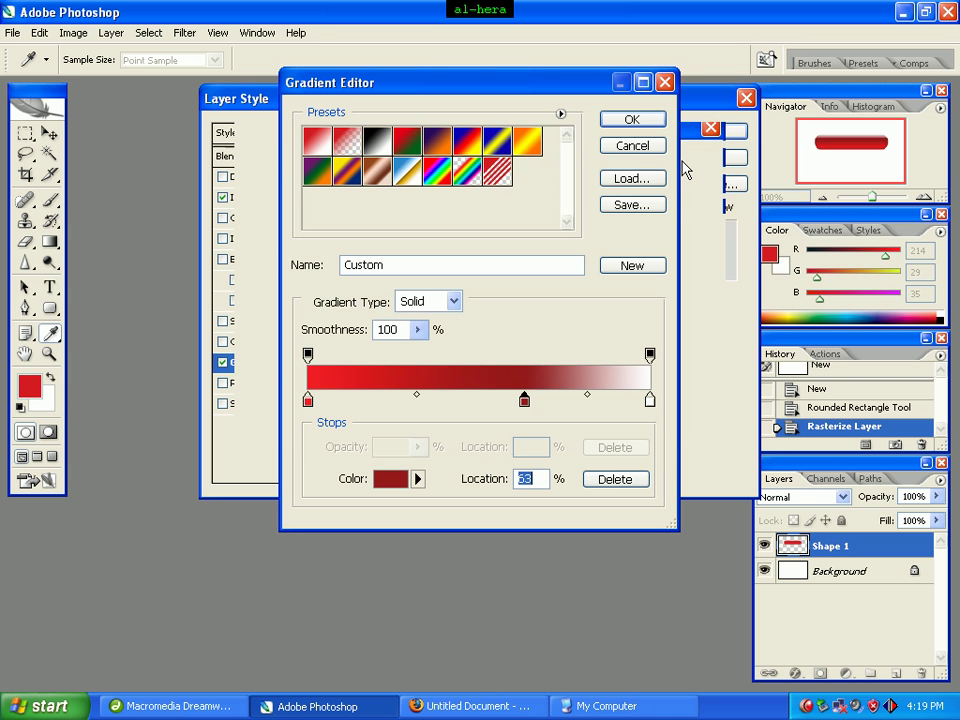
Step: Set the color of the gradient's stop at 100% to ee000d and apply the layer style to the shape
click(650, 401)
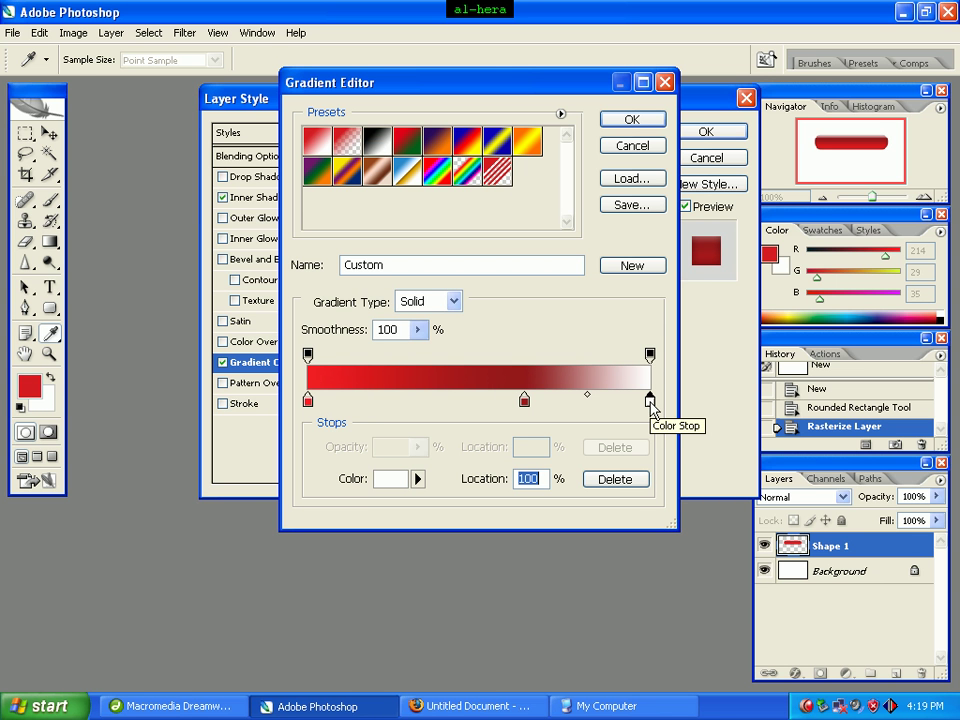
double_click(650, 402)
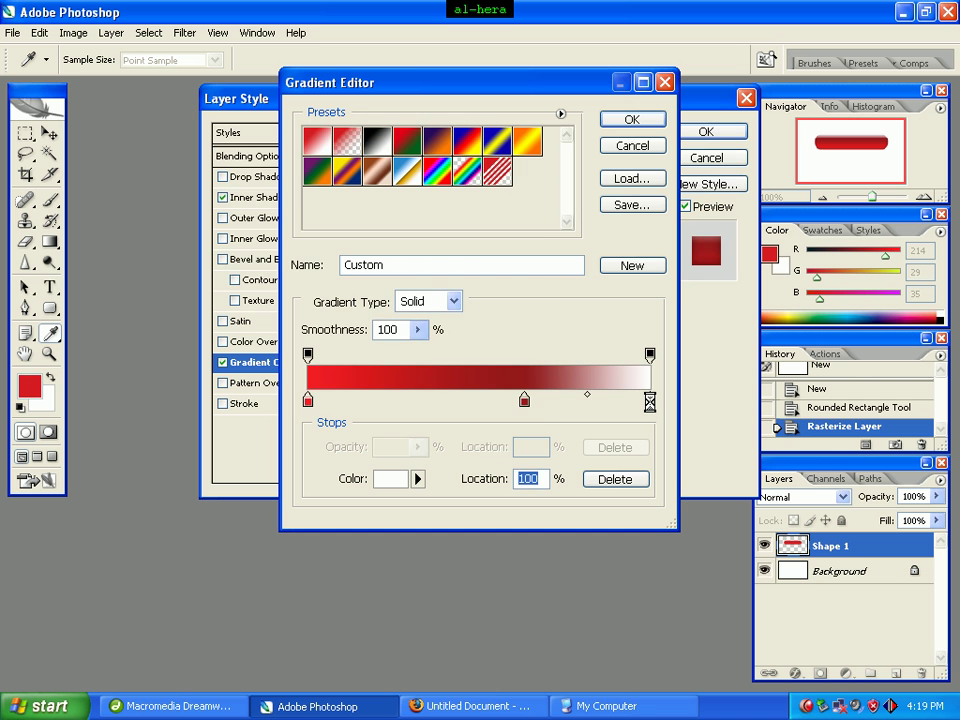
click(574, 411)
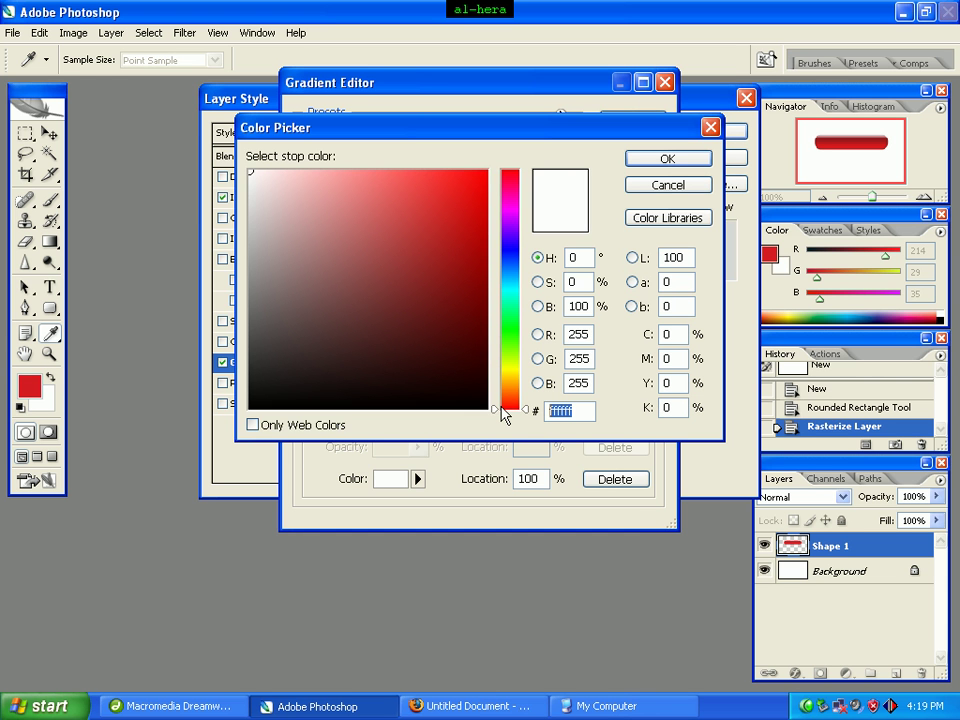
text(e)
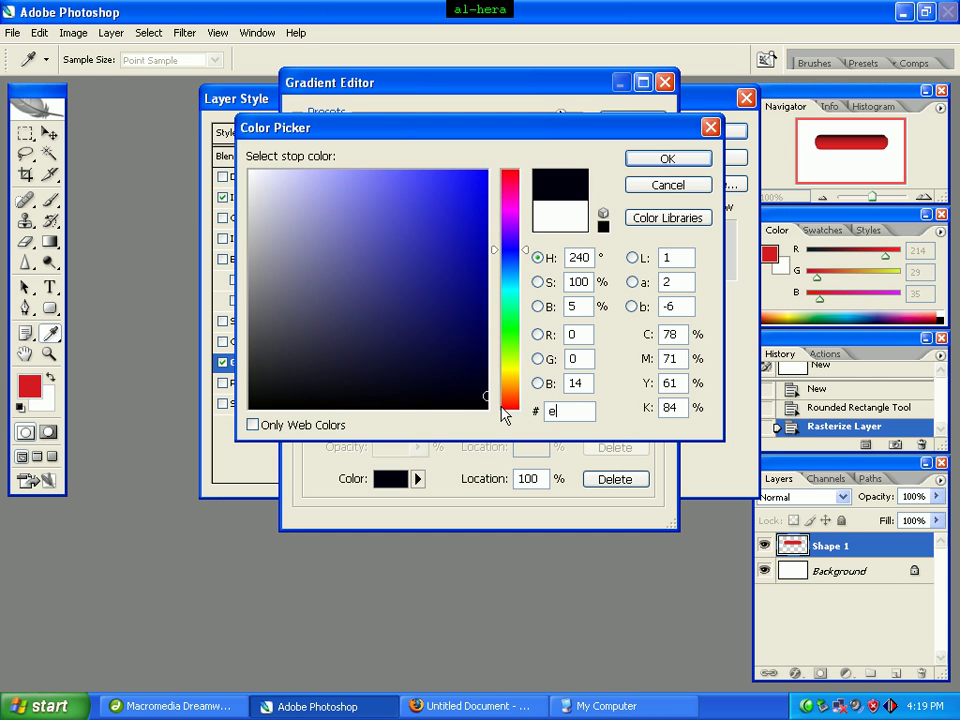
text(e000d)
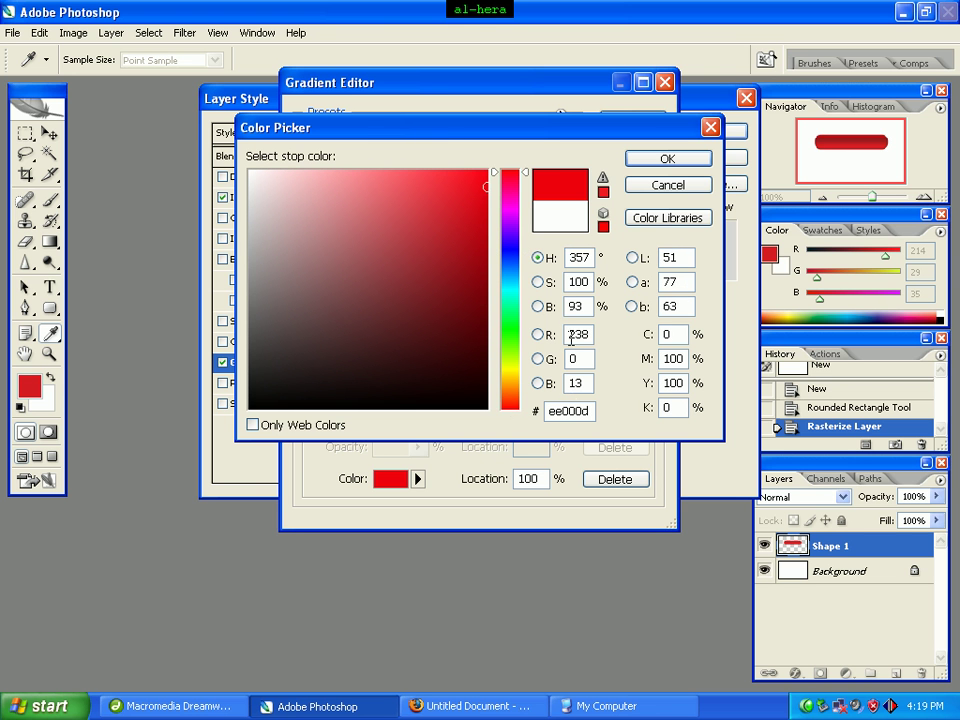
click(668, 160)
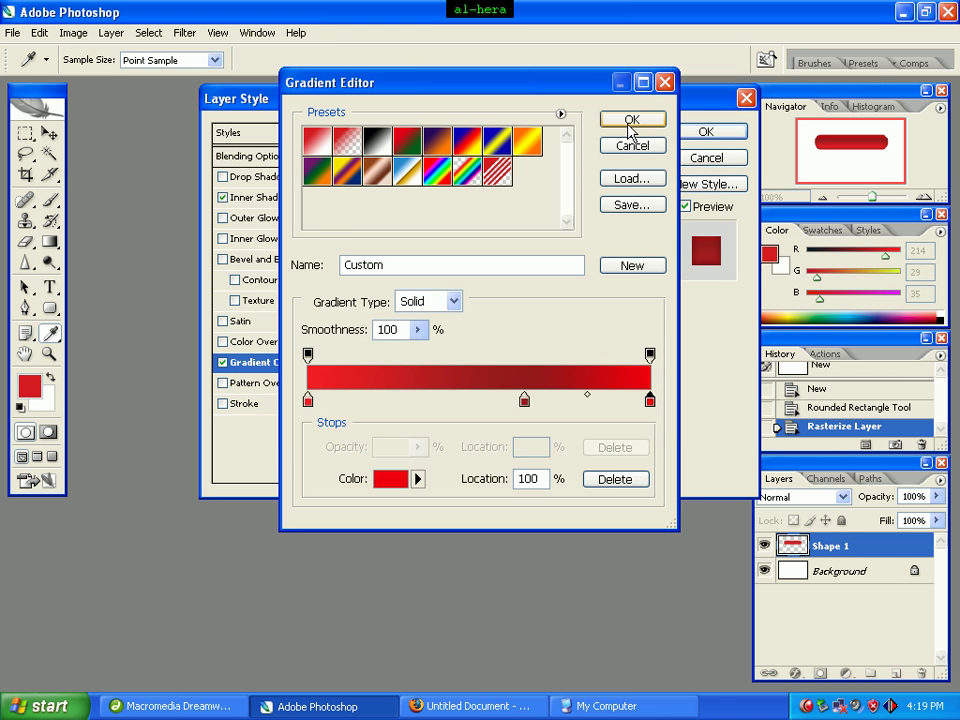
click(628, 122)
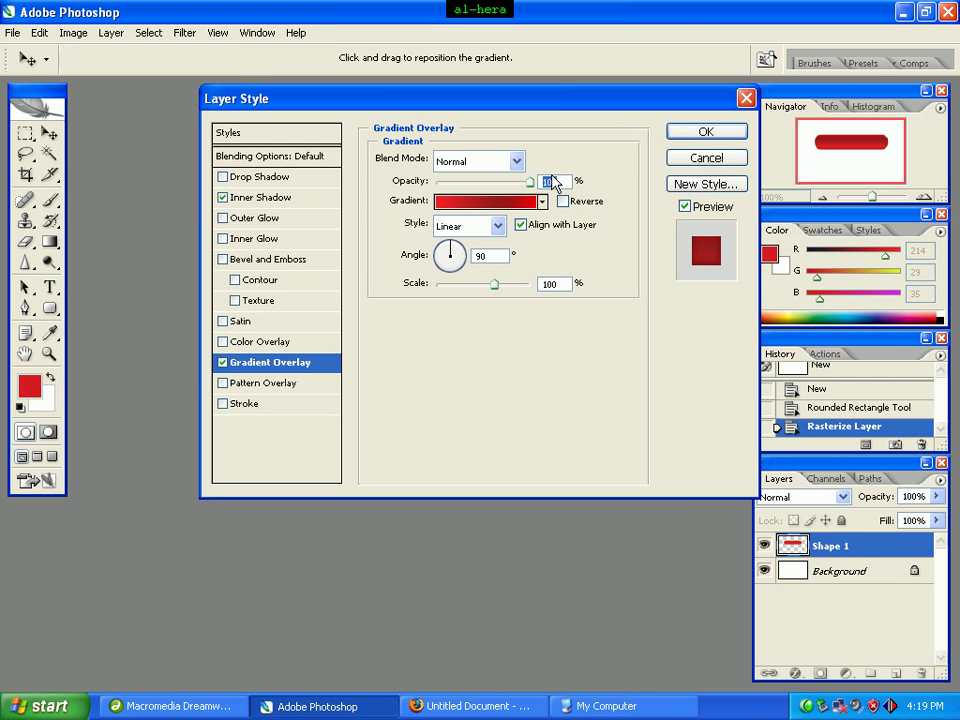
click(707, 132)
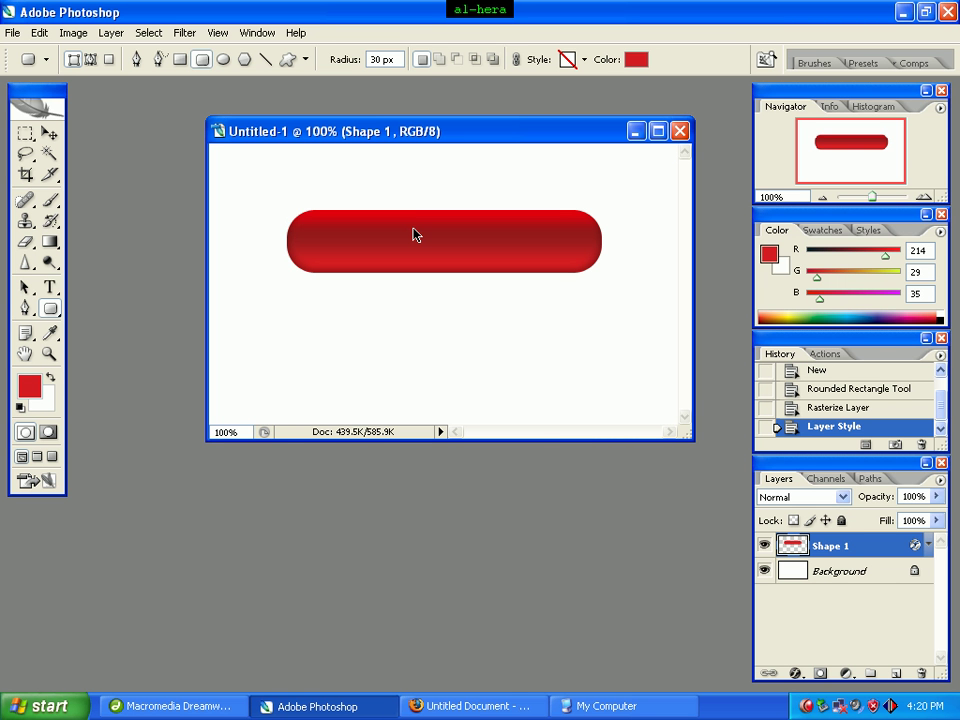
Step: Duplicate the Shape 1 layer and move the copy directly below the original button so their edges touch
key(ctrl+j)
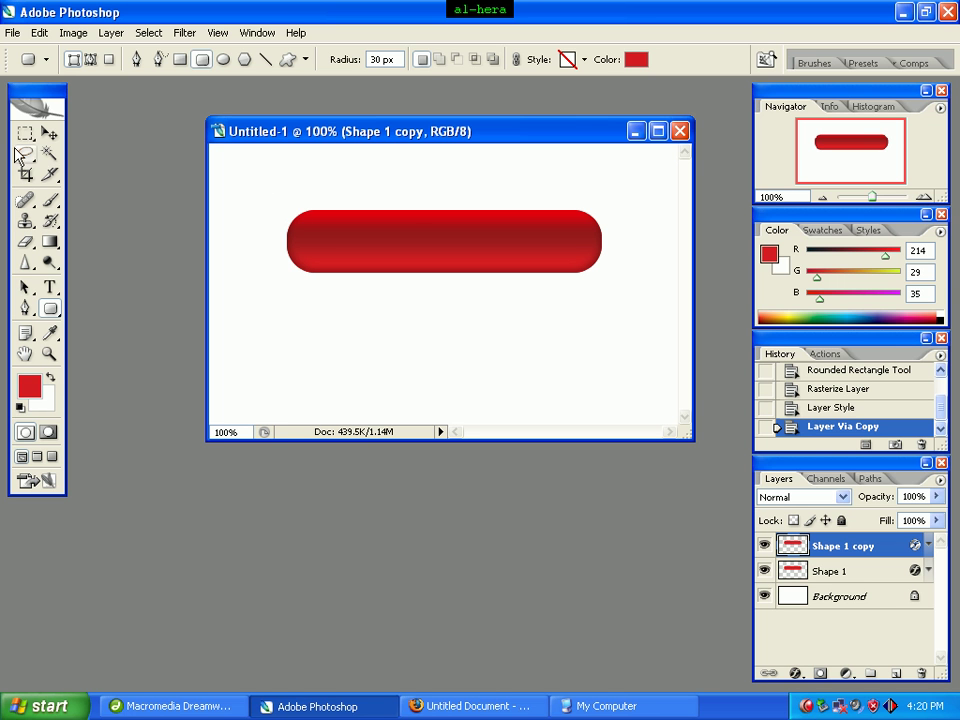
click(48, 133)
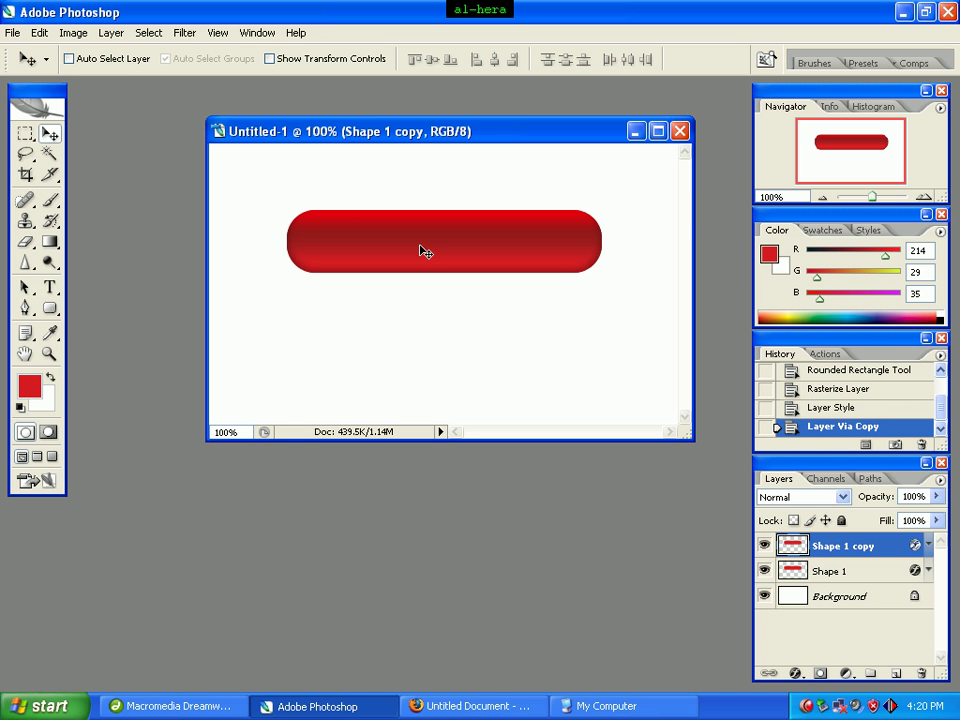
drag(419, 253, 416, 307)
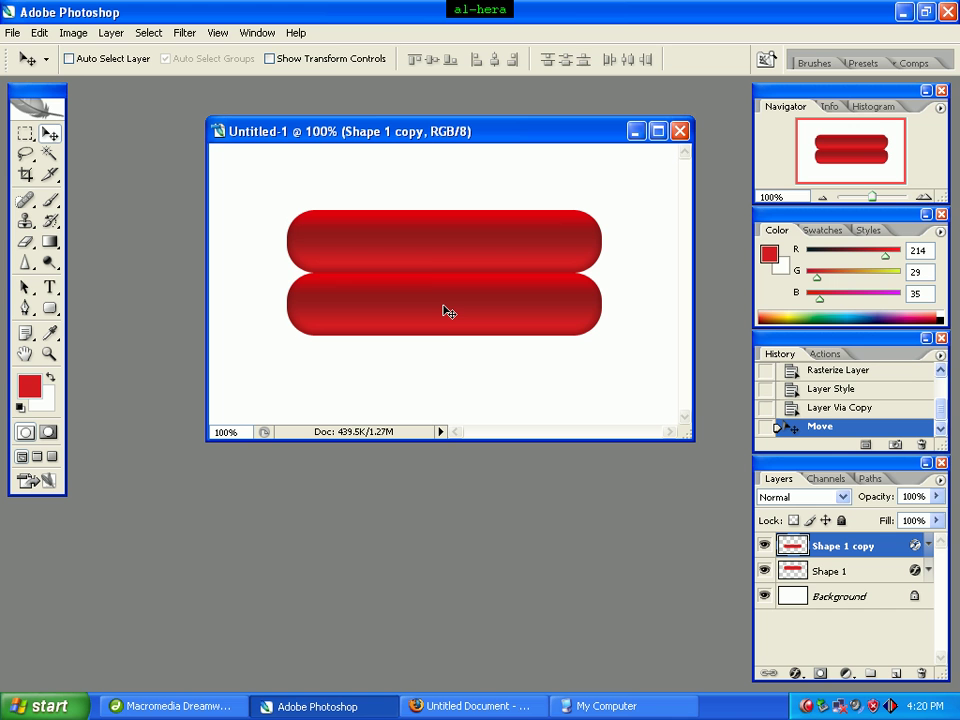
Step: Flip the Shape 1 copy vertically with Free Transform
key(ctrl+t)
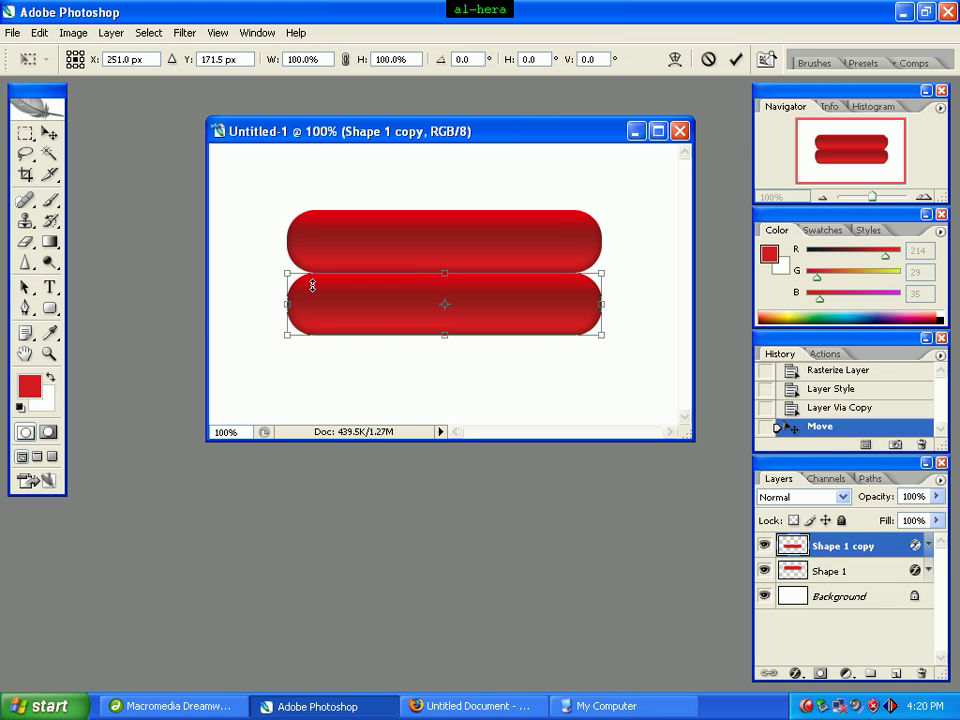
right_click(500, 310)
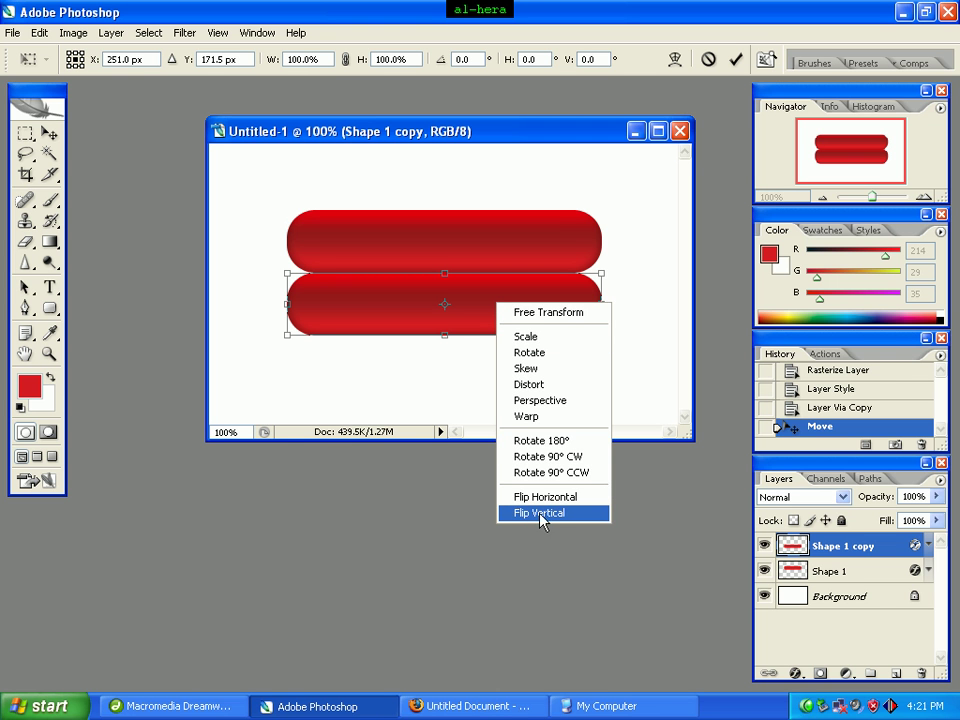
click(586, 524)
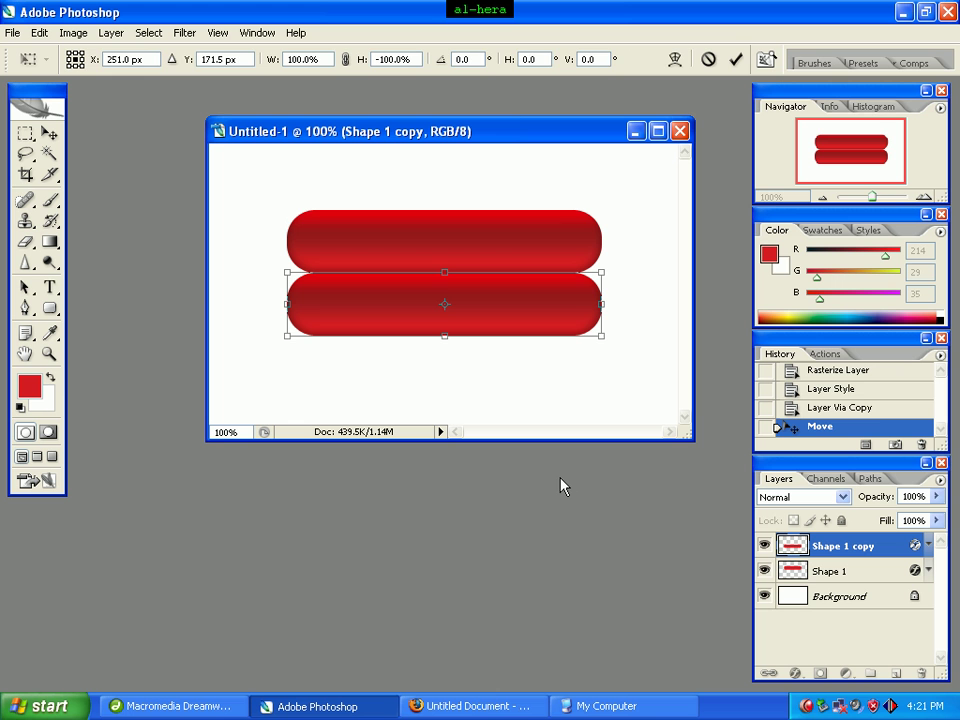
key(Return)
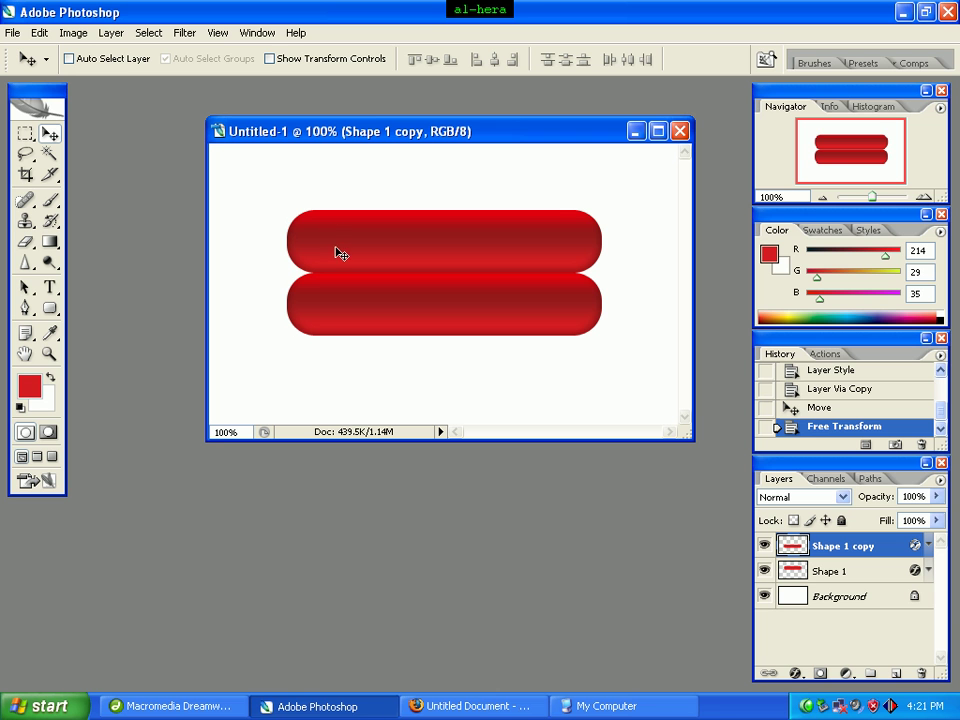
Step: Enter Quick Mask mode and set the Gradient tool to the black-to-white Foreground to Background preset
click(49, 437)
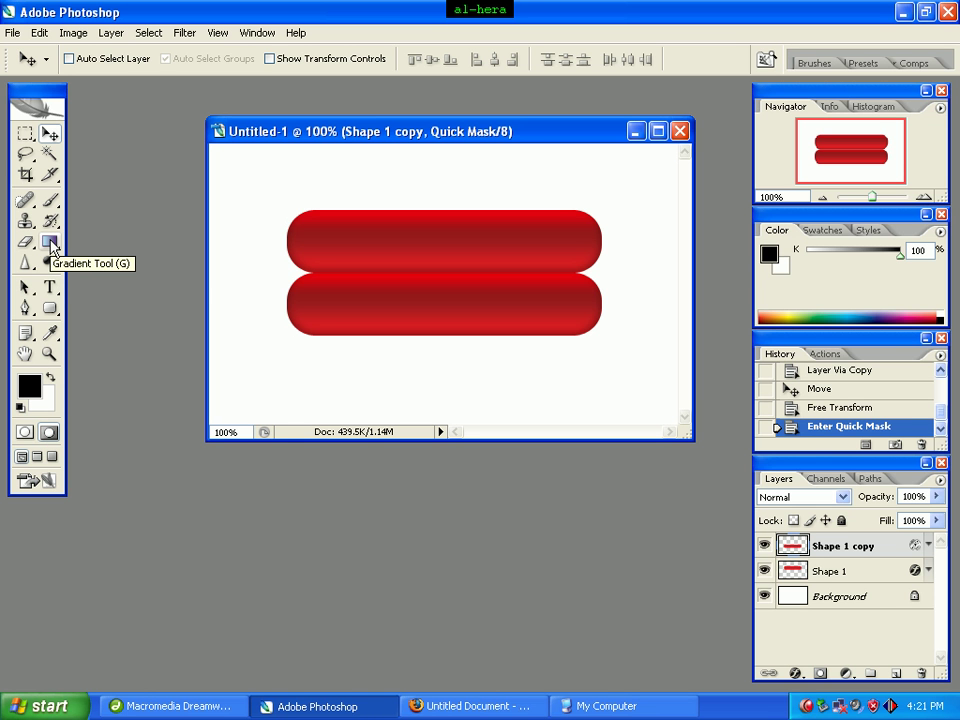
click(50, 244)
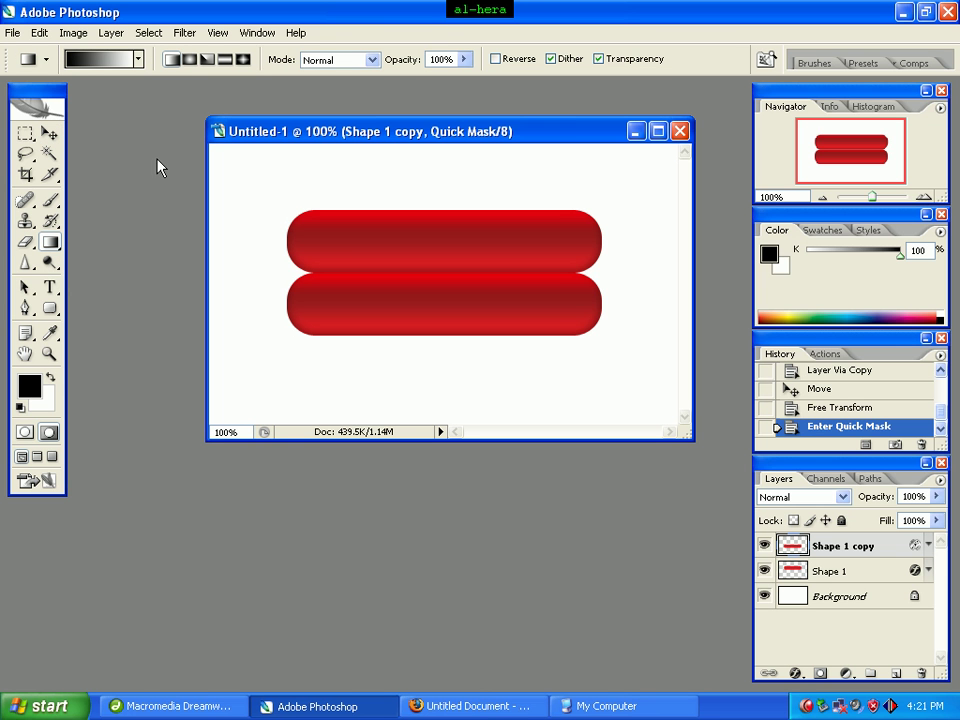
click(139, 61)
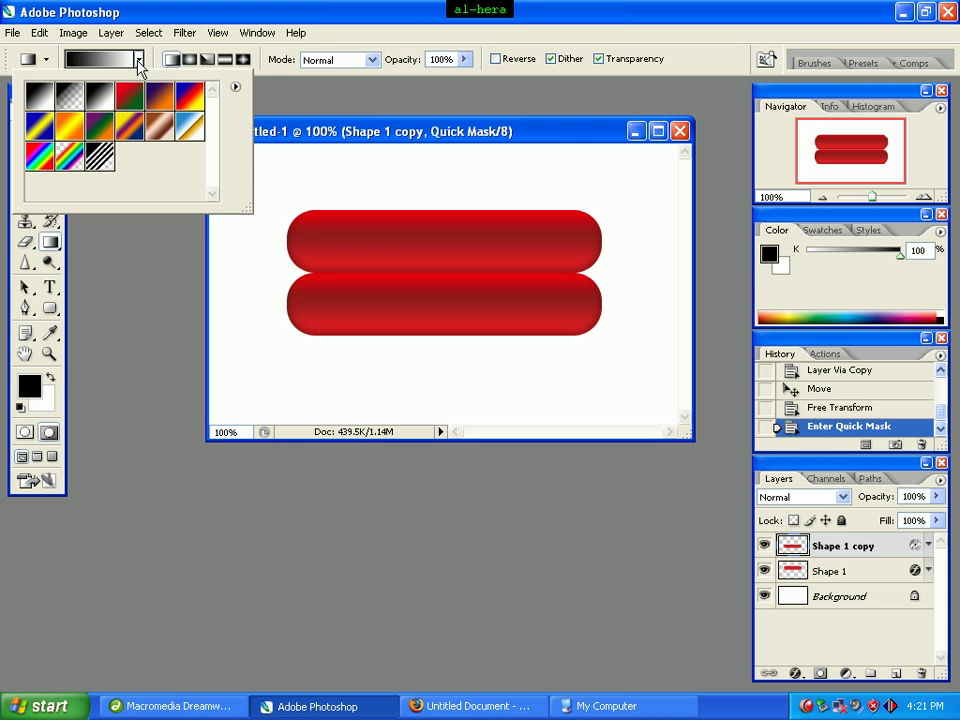
click(41, 101)
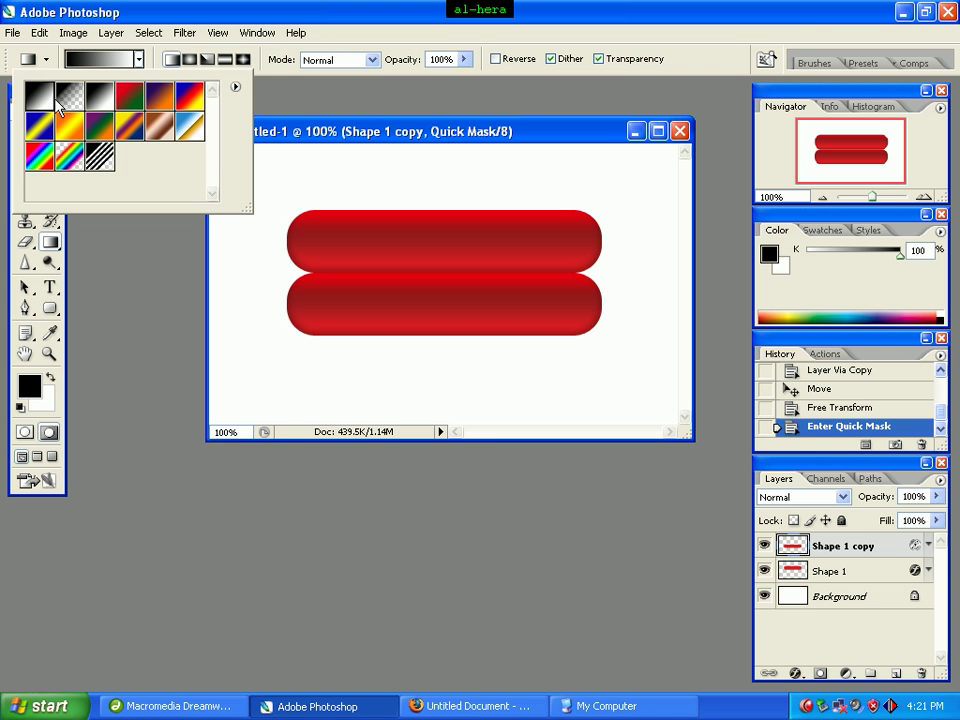
click(436, 270)
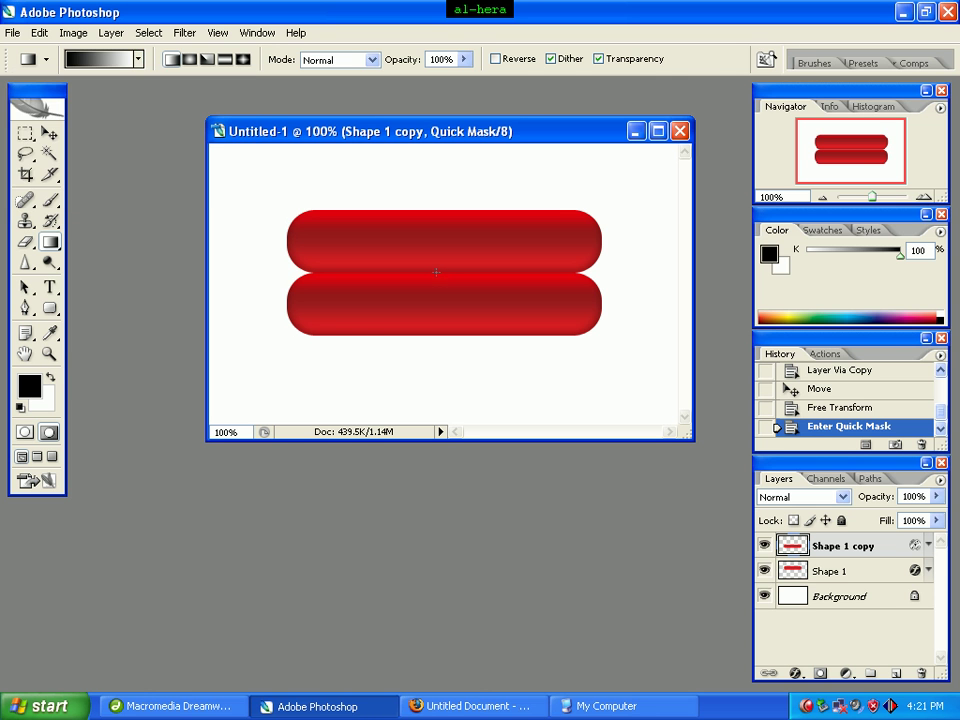
drag(436, 271, 436, 282)
drag(436, 282, 436, 289)
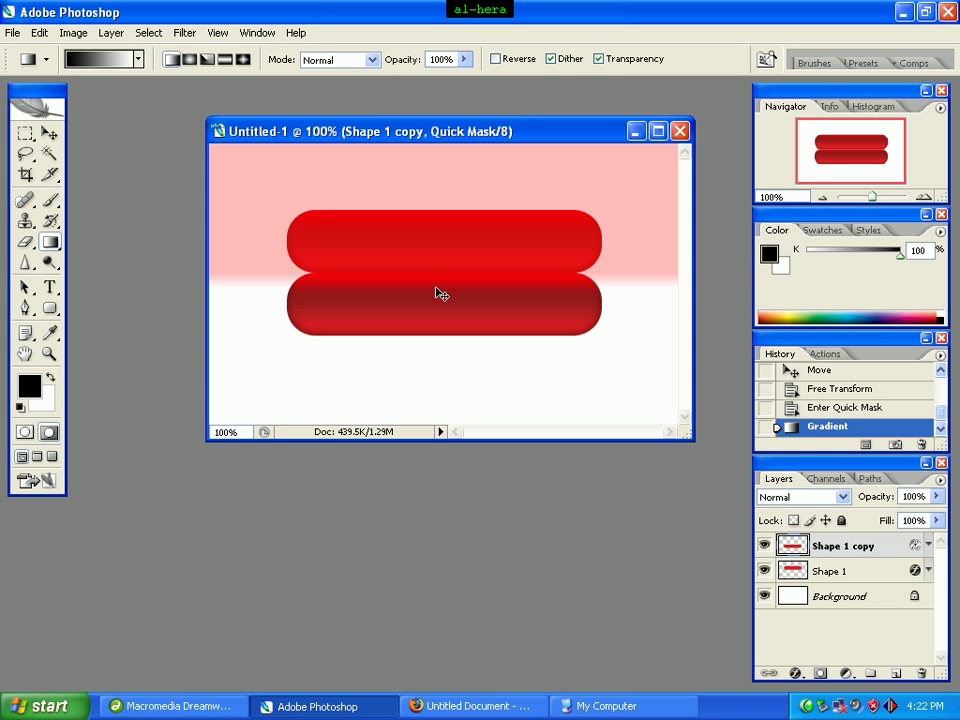
key(ctrl+z)
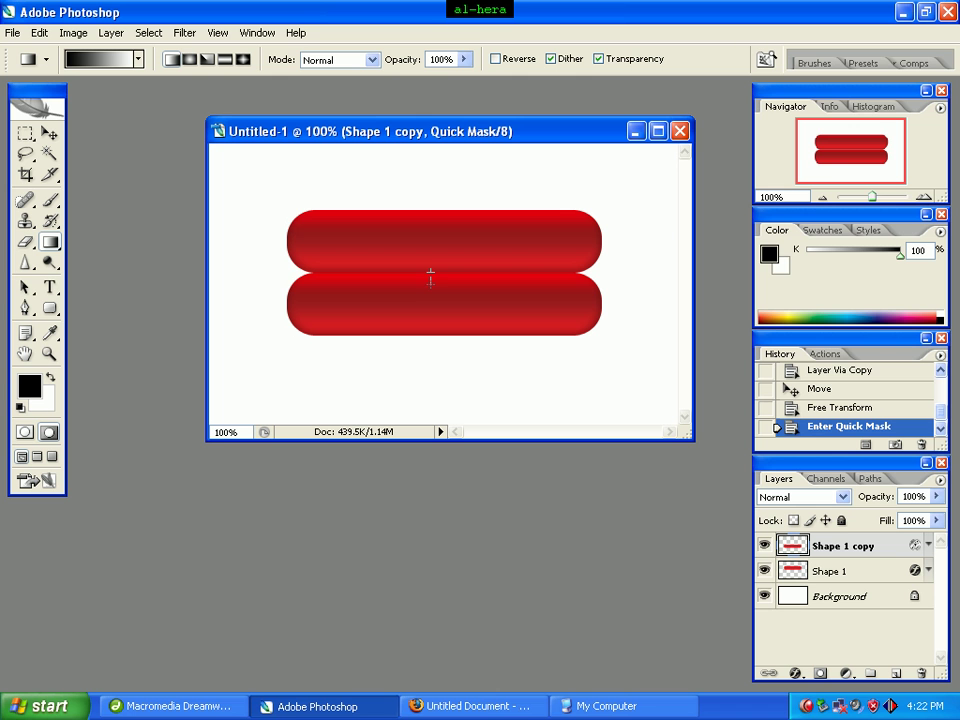
Step: Fade out the Shape 1 copy by clearing it through a short downward Quick Mask gradient starting at the seam, and deselect
drag(430, 291, 430, 294)
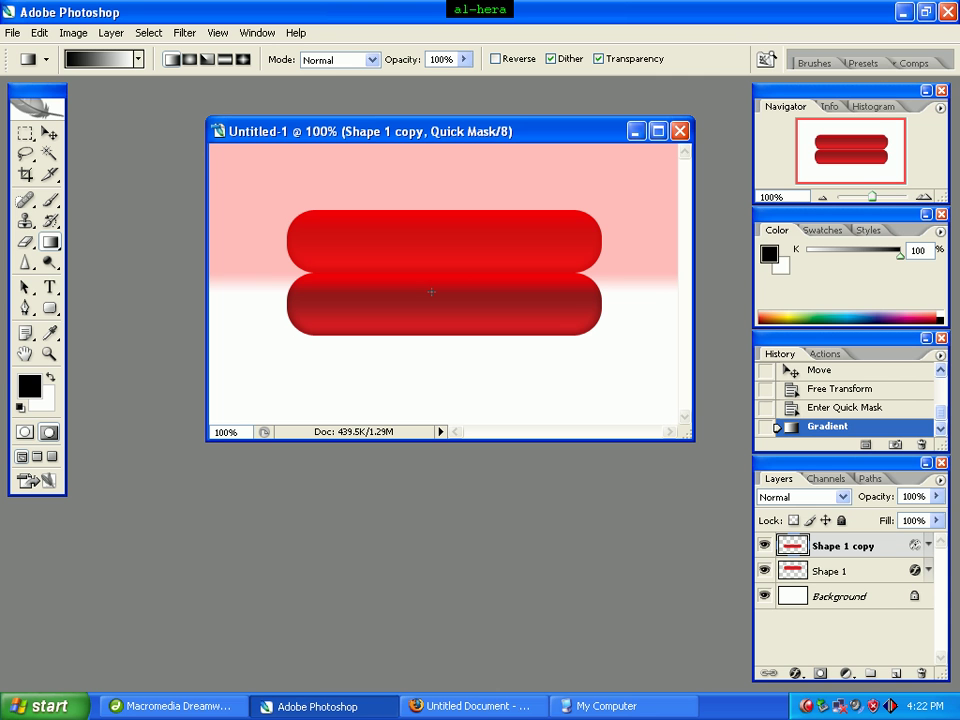
click(25, 433)
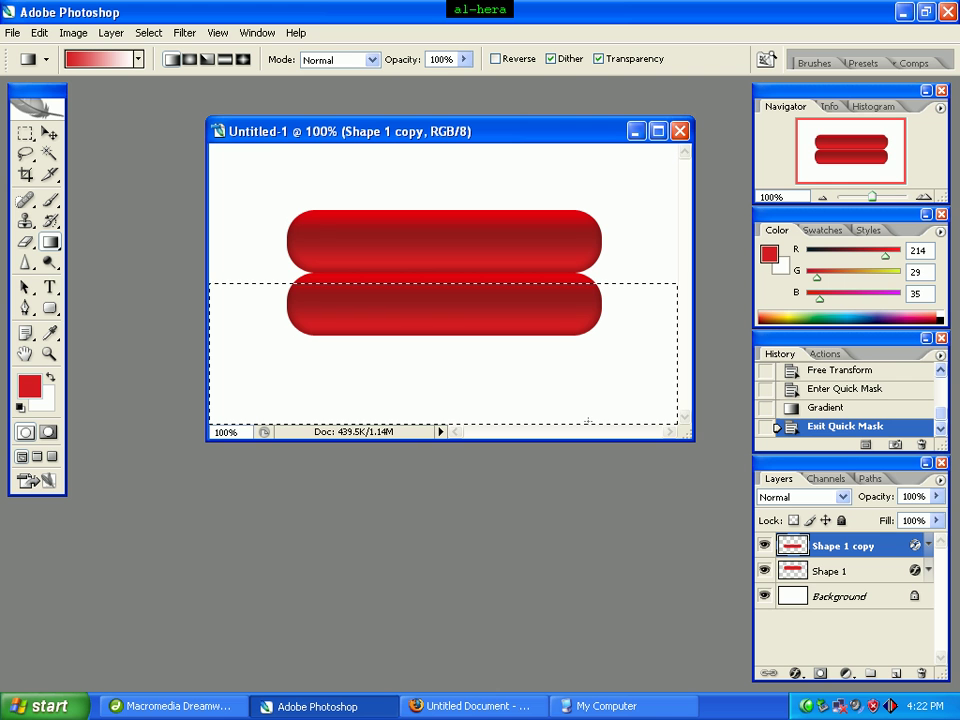
key(Delete)
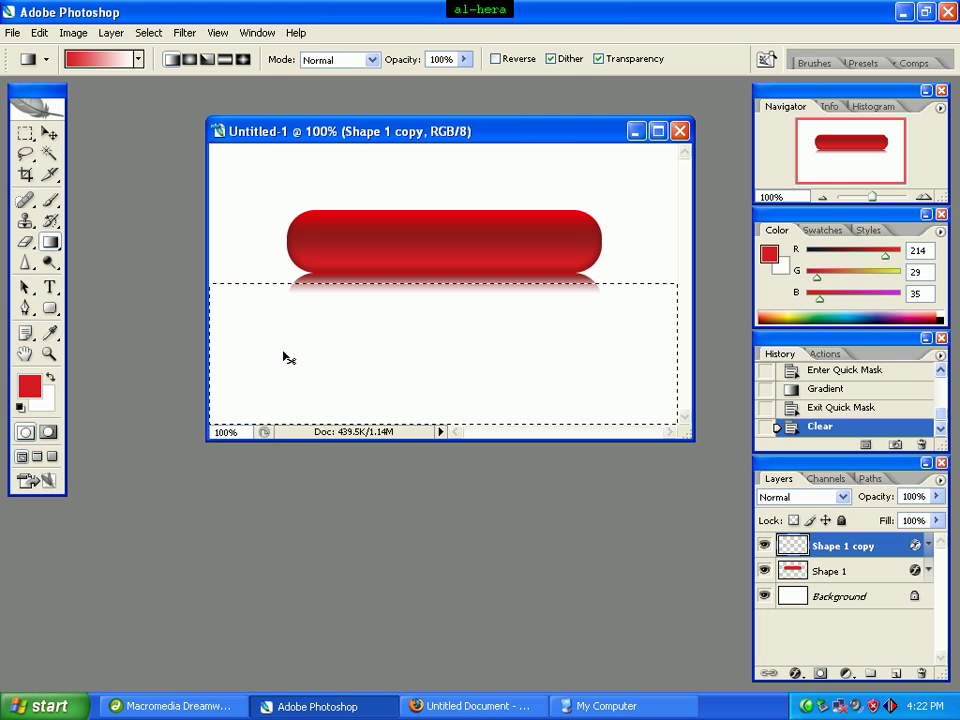
key(ctrl+d)
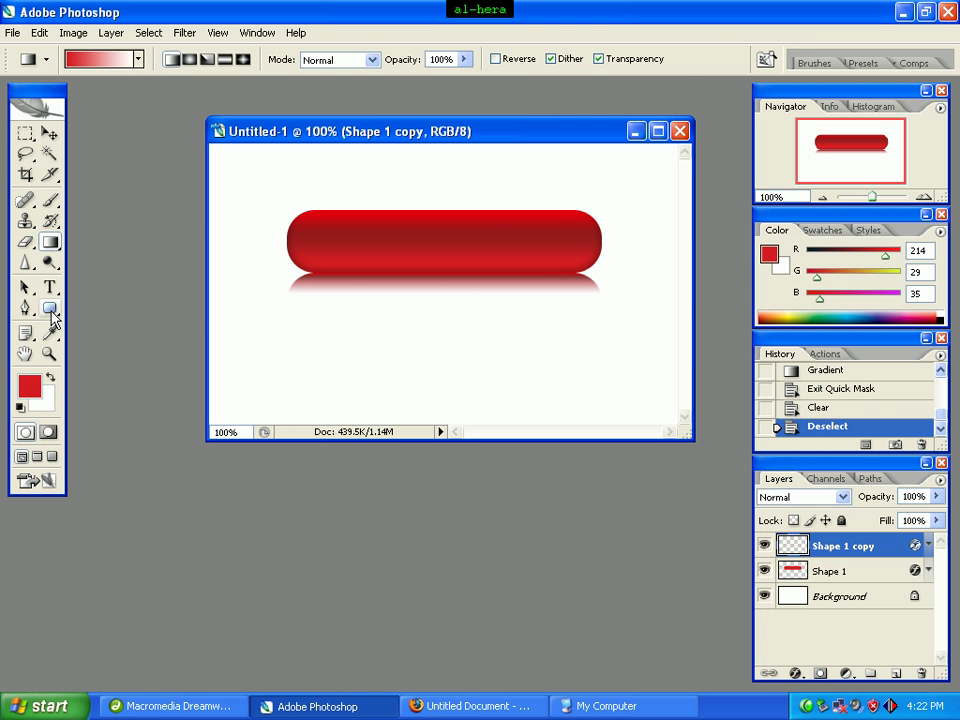
Step: Set the Rounded Rectangle tool to an 80 px corner radius and the white fill colour ffffff
click(51, 312)
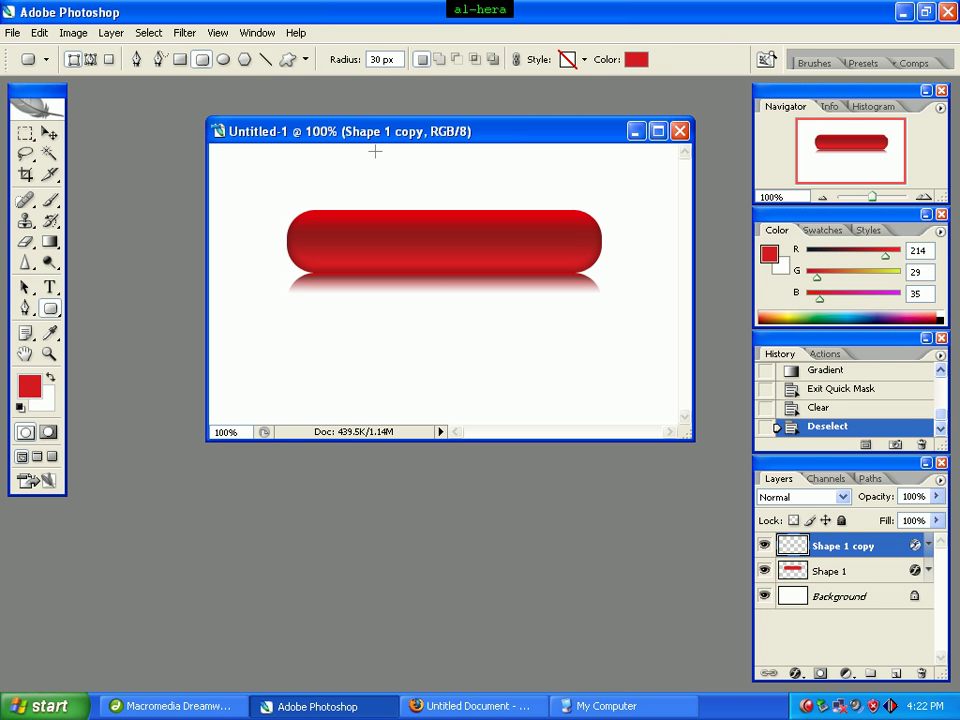
key(Return)
text(80)
key(Return)
click(636, 62)
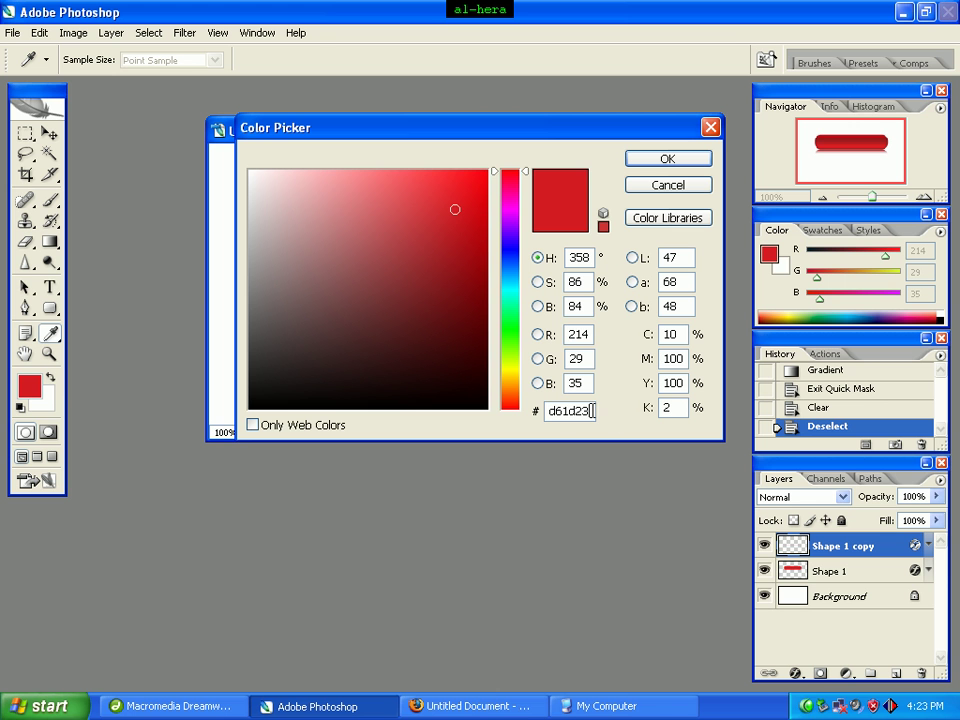
double_click(591, 410)
text(fff)
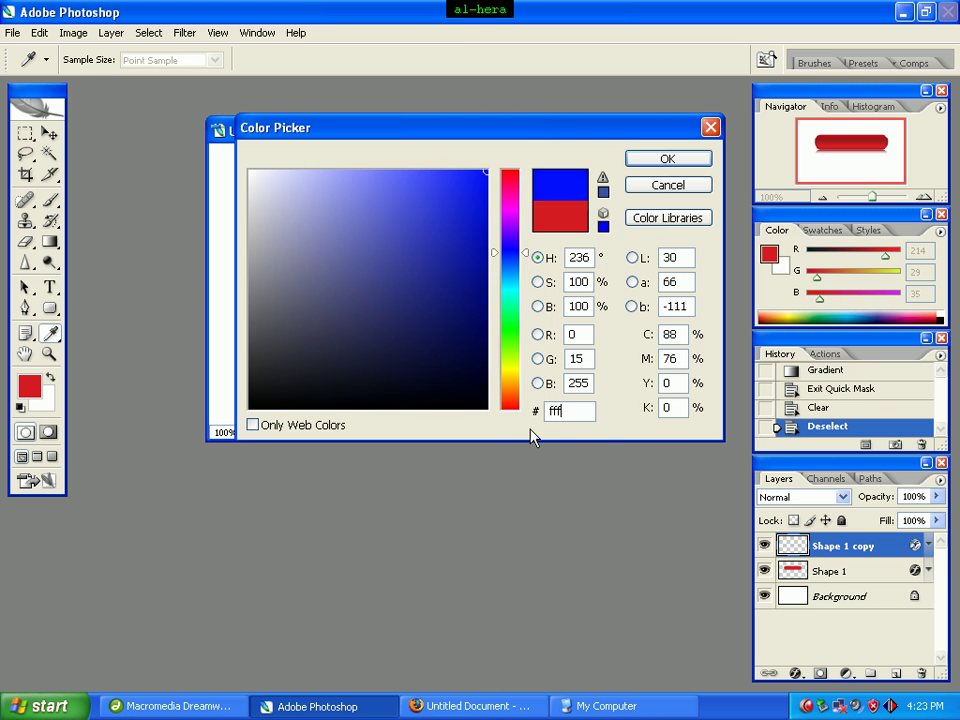
text(fff)
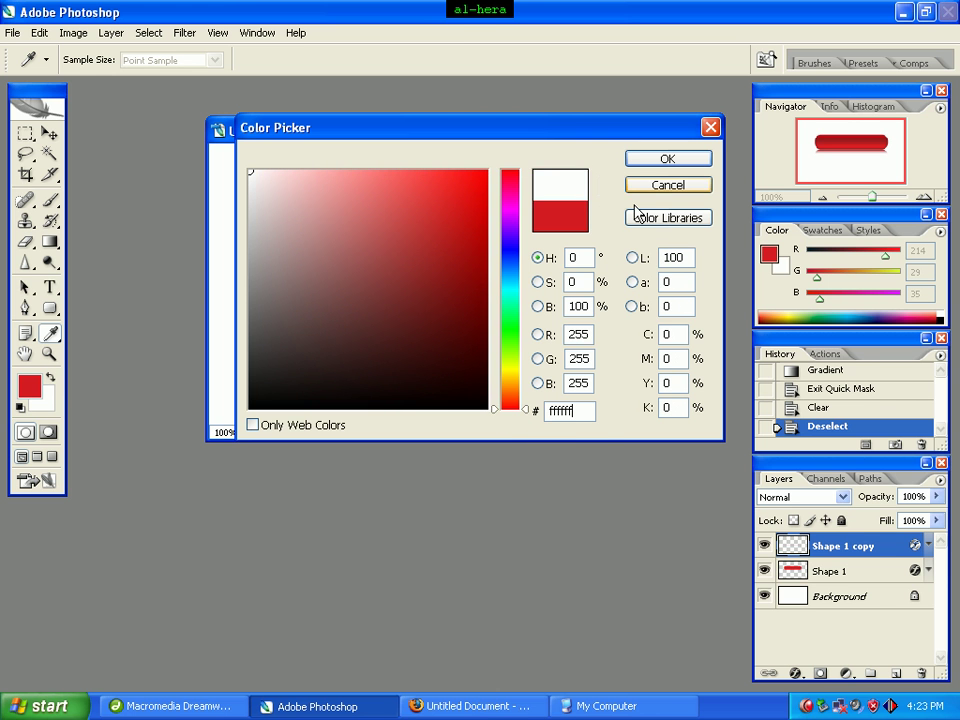
click(674, 158)
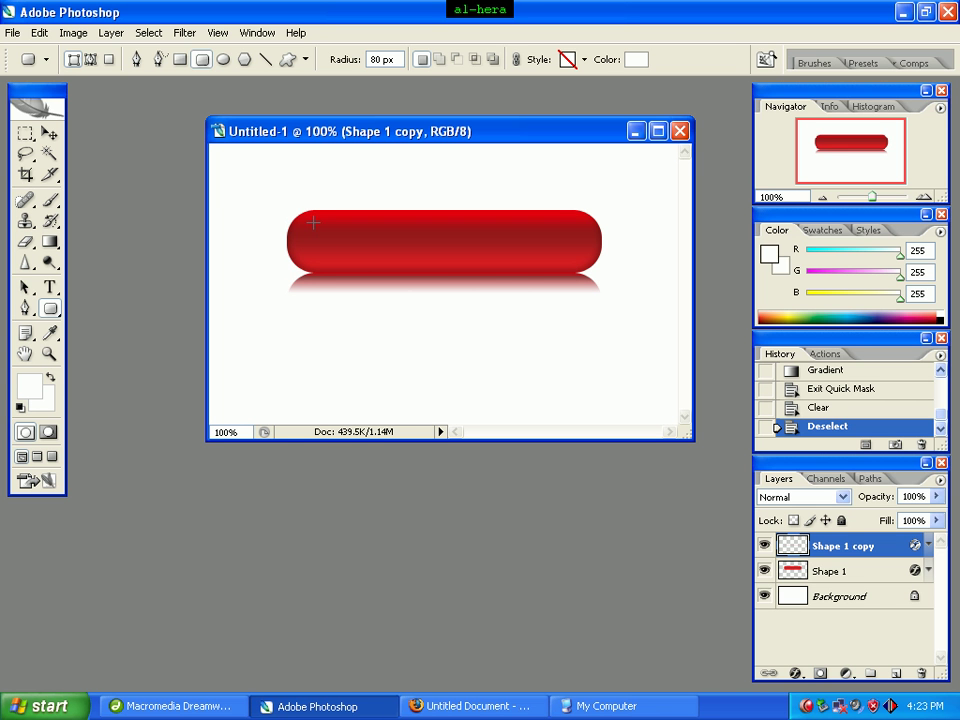
Step: Draw a narrow white rounded bar across the upper half of the red button and rasterize its layer
drag(314, 231, 587, 245)
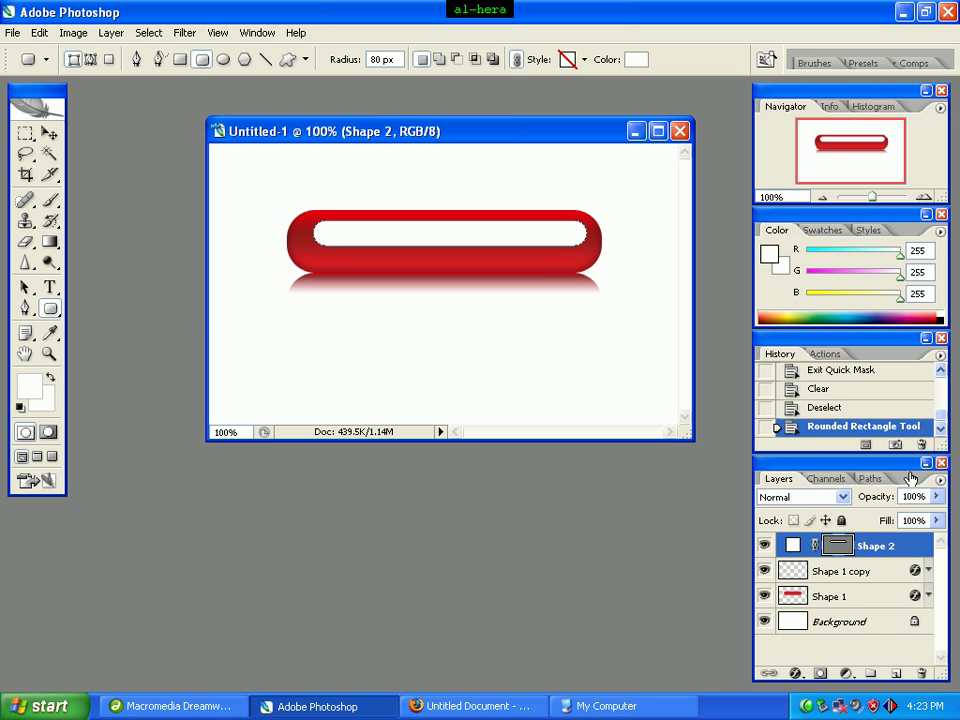
right_click(884, 548)
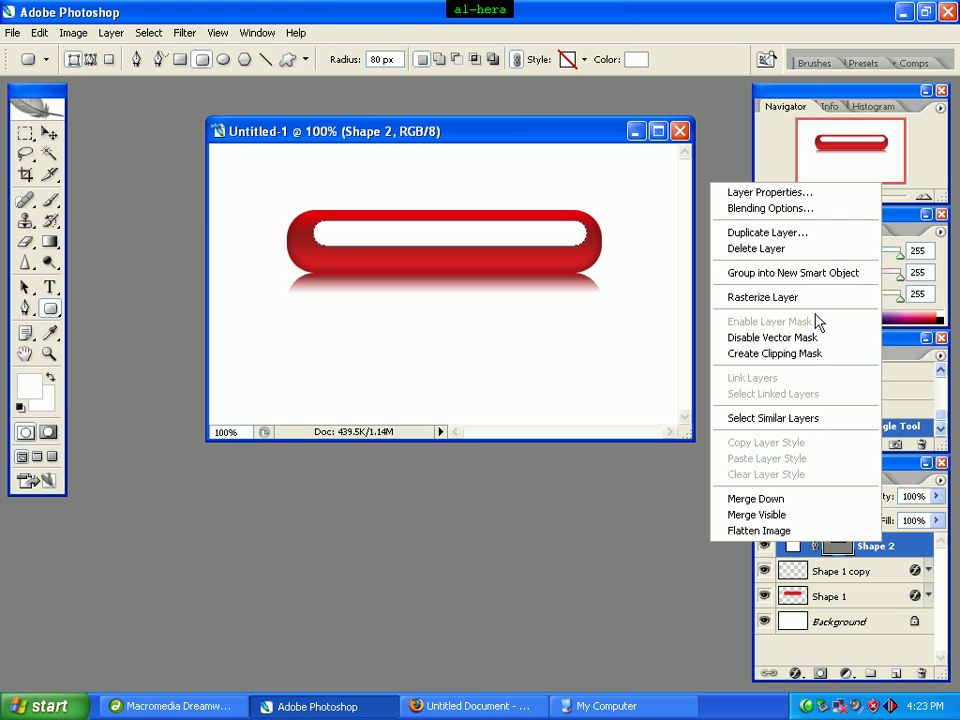
click(760, 298)
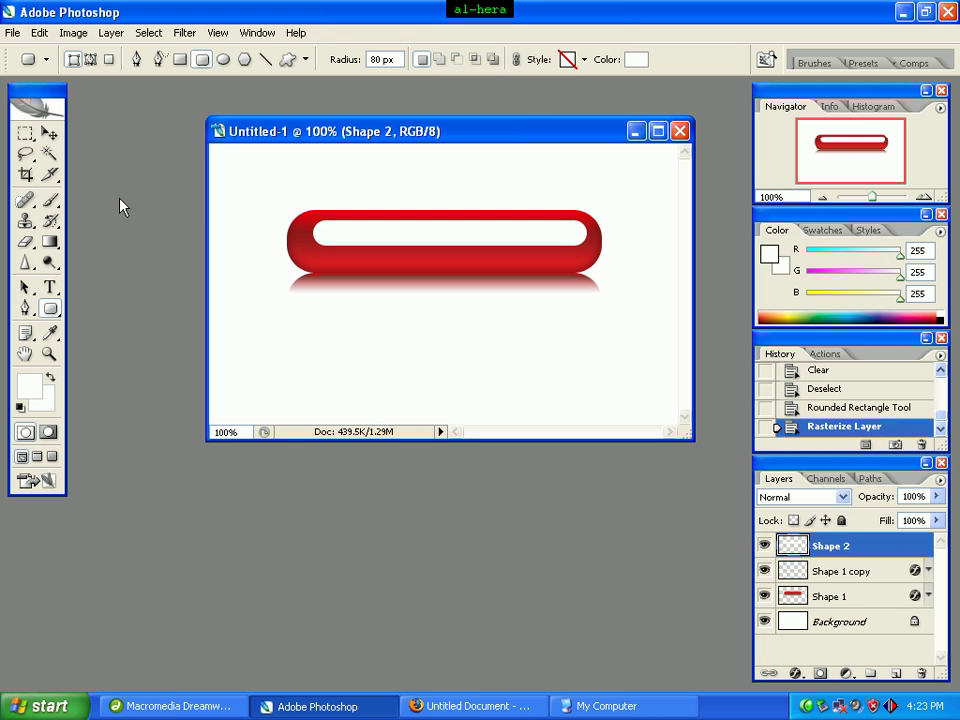
Step: Nudge the white bar slightly up and left so it sits closer to the button's upper edge
click(48, 133)
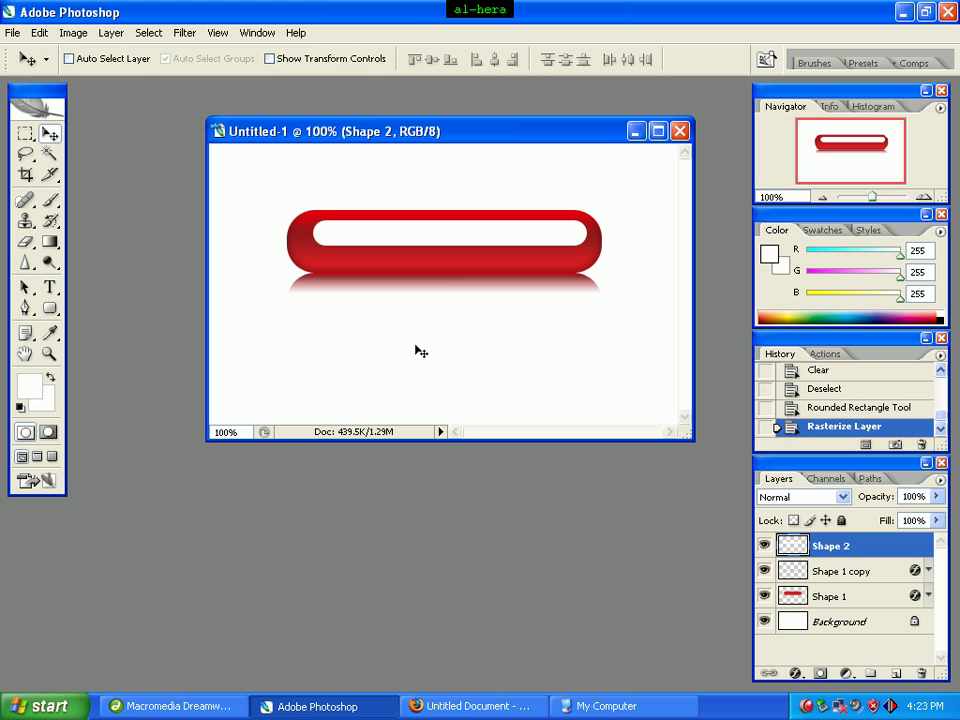
key(Up)
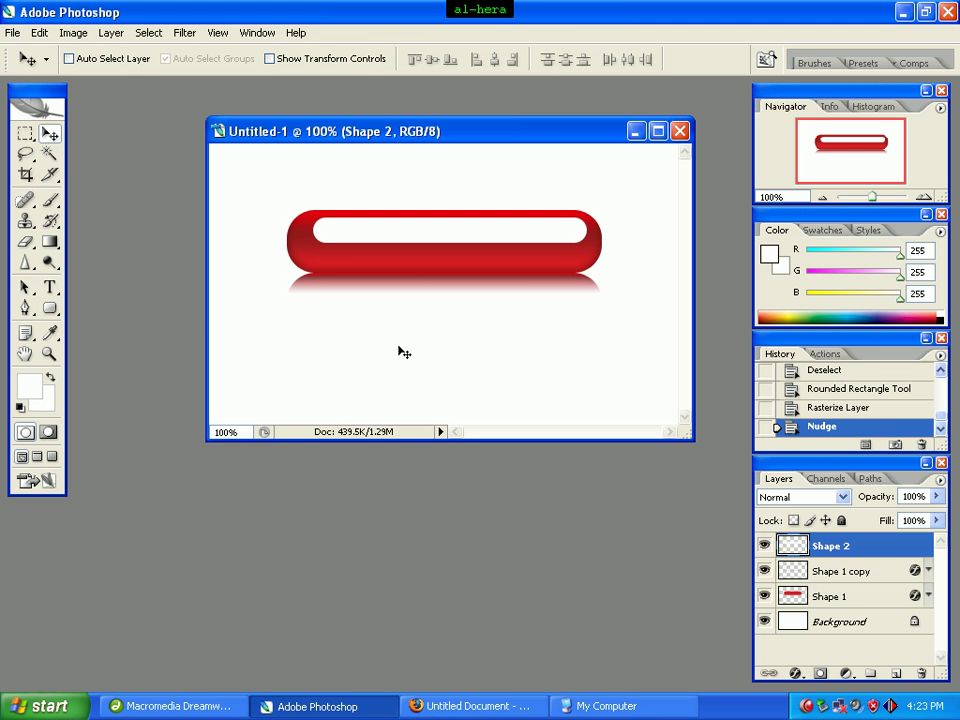
key(Left)
key(Left)
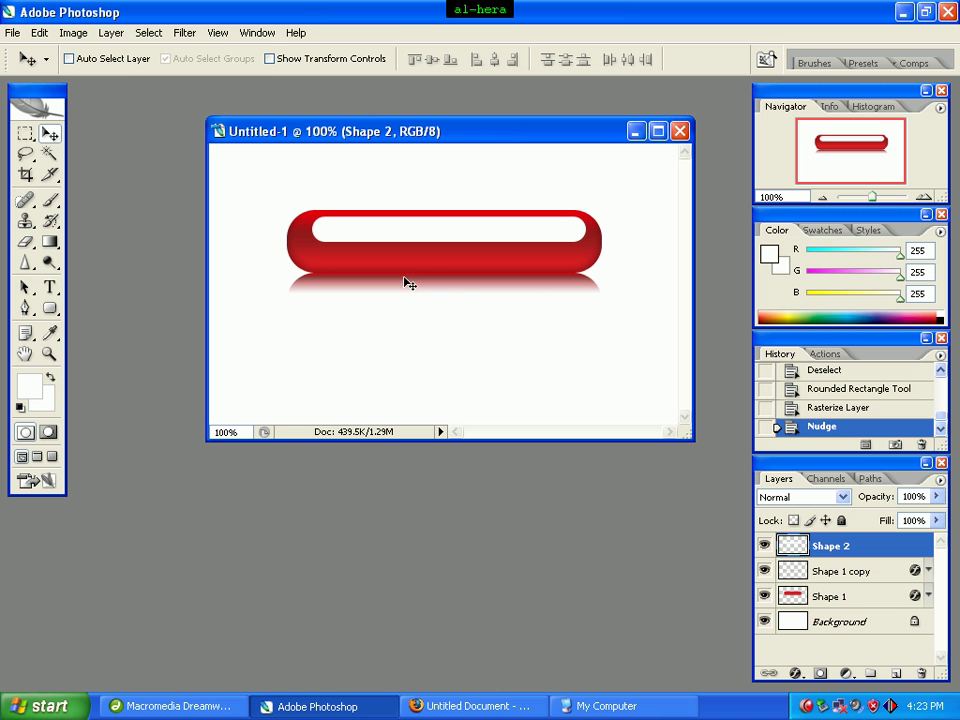
Step: Fade the lower edge of Shape 2 by clearing it through a short downward Quick Mask gradient, deselect, and set its blend mode to Overlay
click(49, 433)
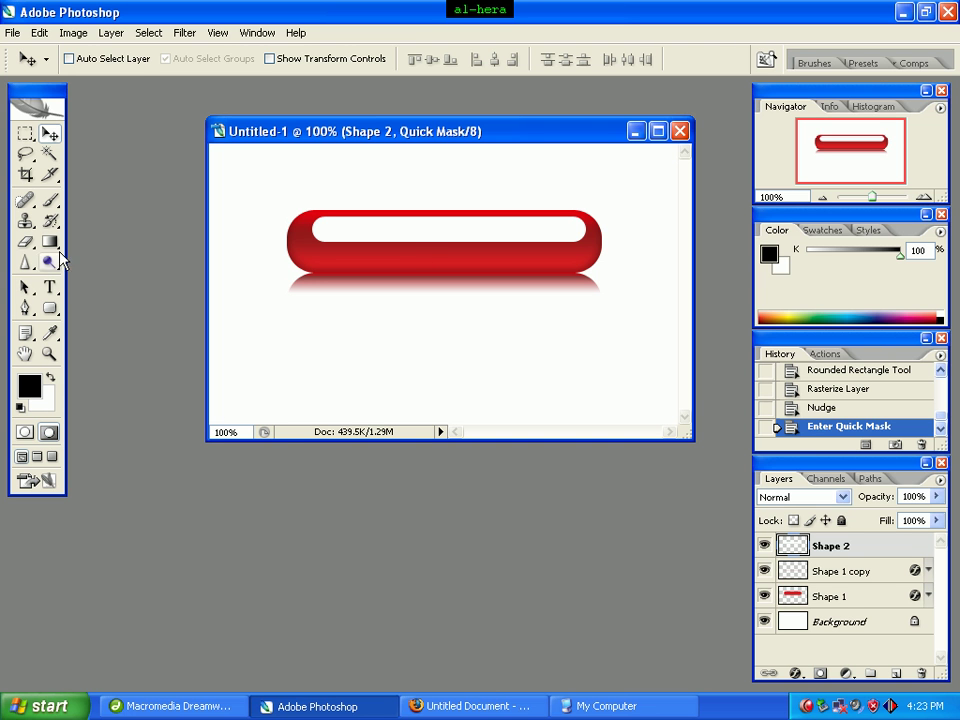
click(52, 243)
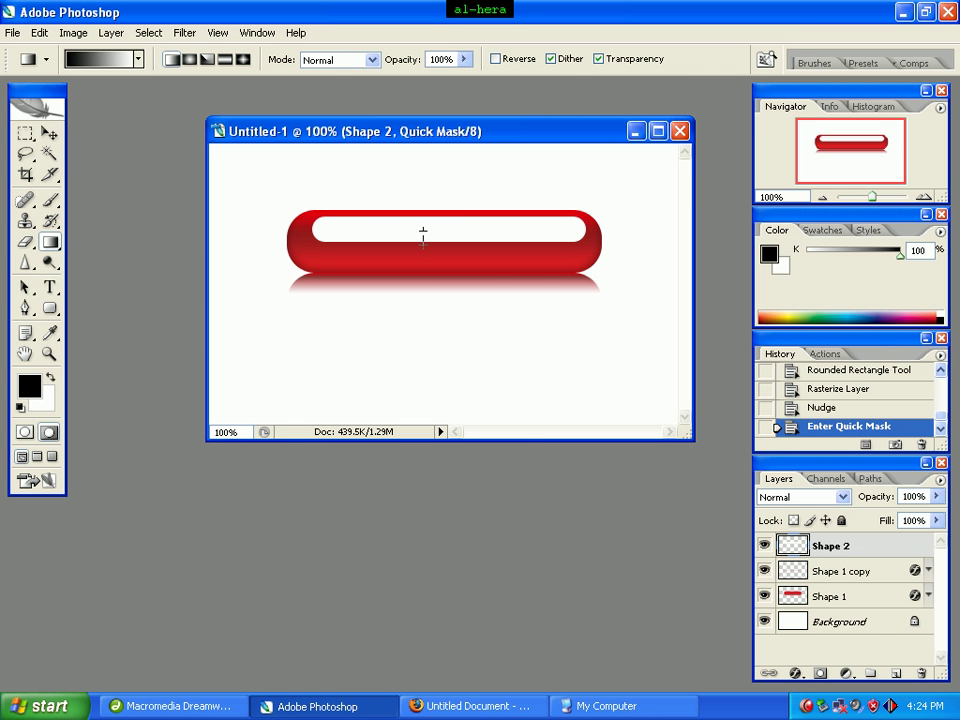
drag(423, 233, 423, 244)
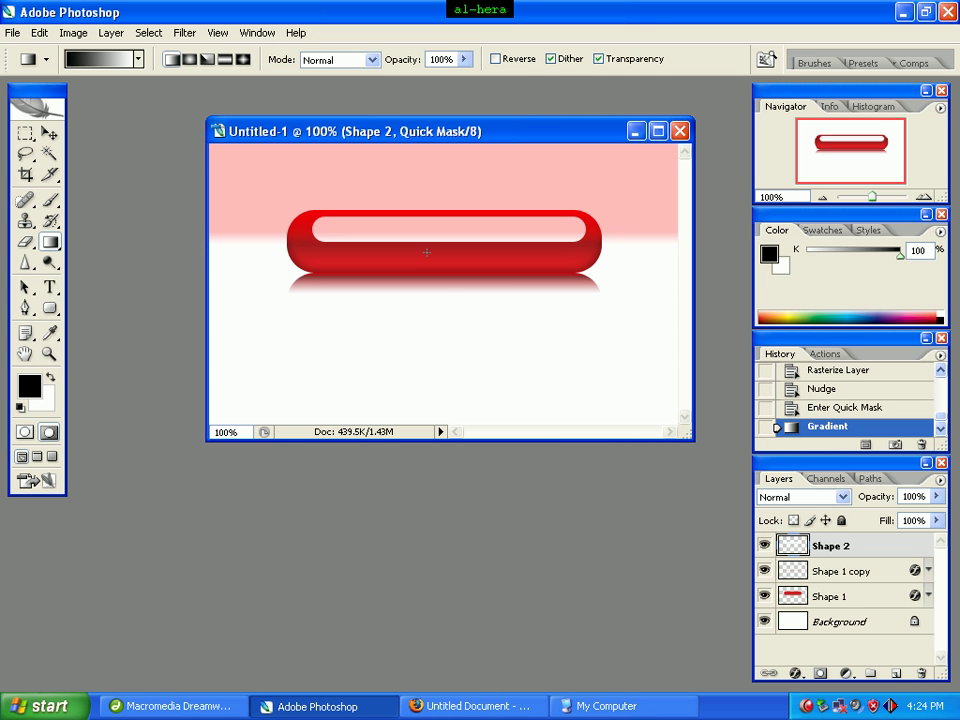
click(25, 435)
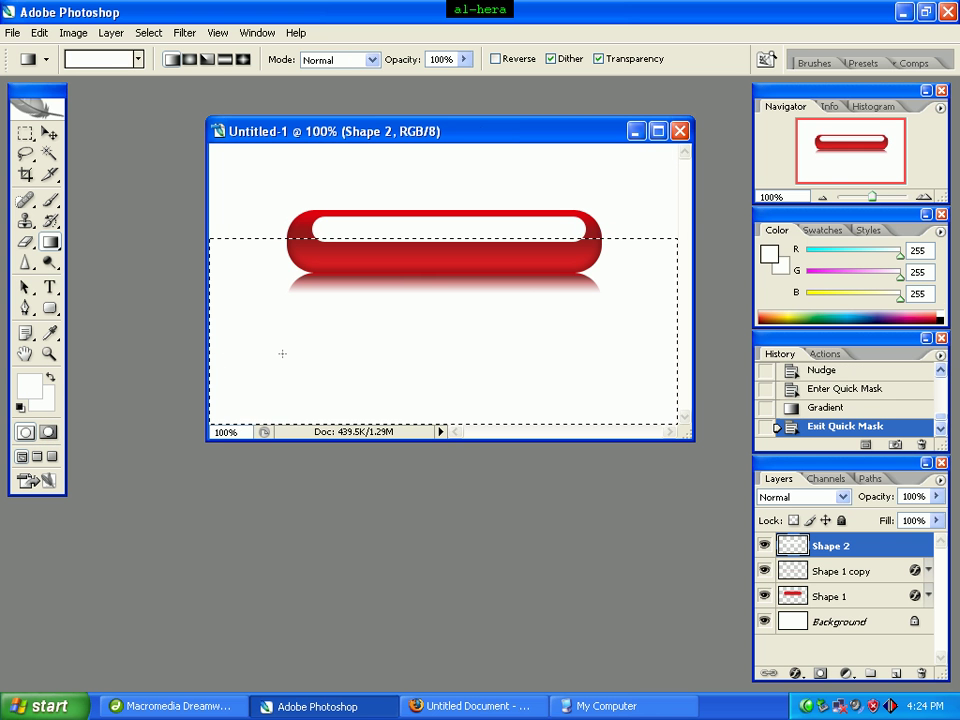
key(Delete)
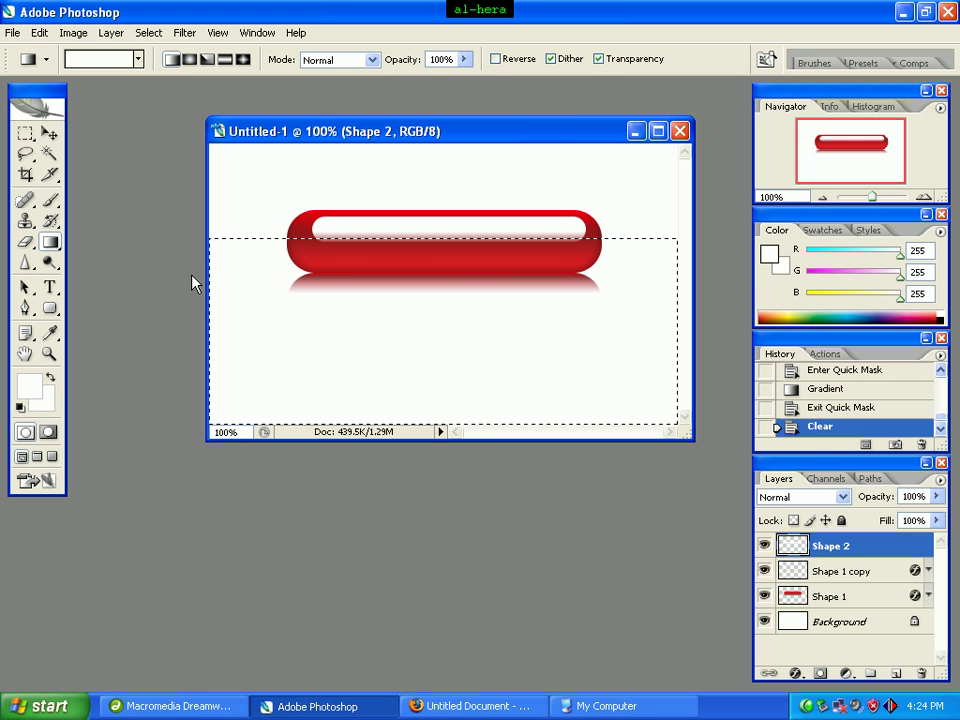
key(ctrl+d)
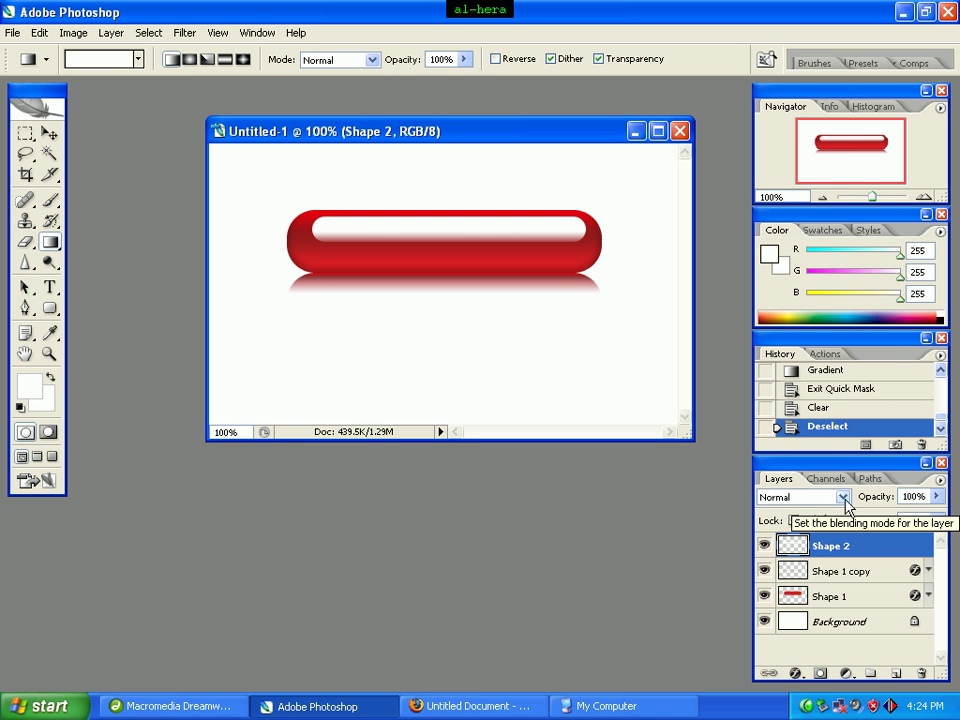
click(843, 498)
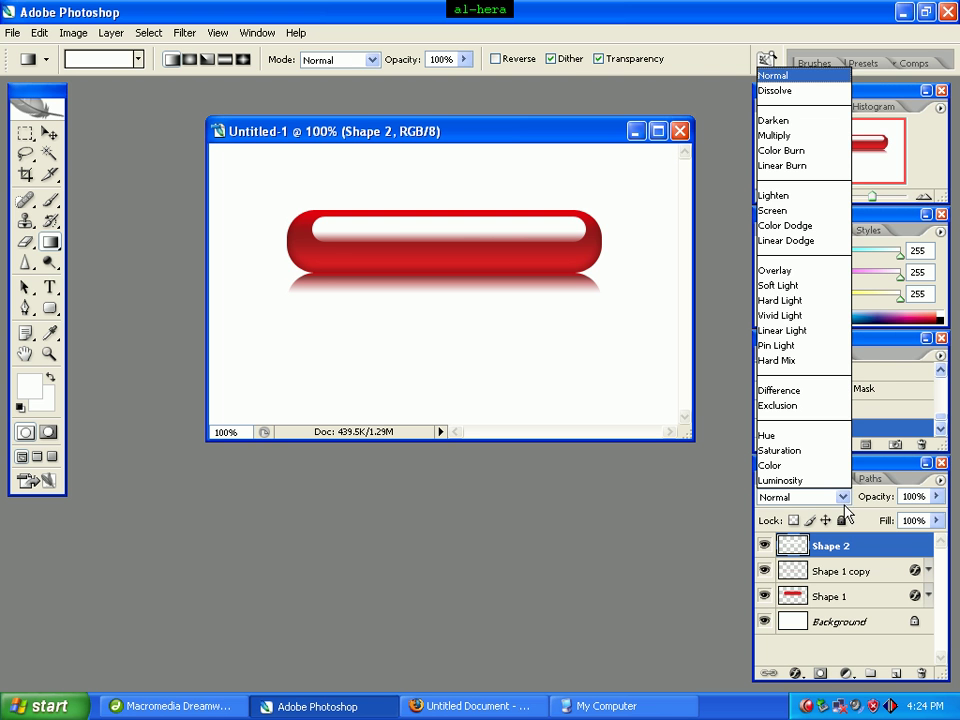
click(826, 271)
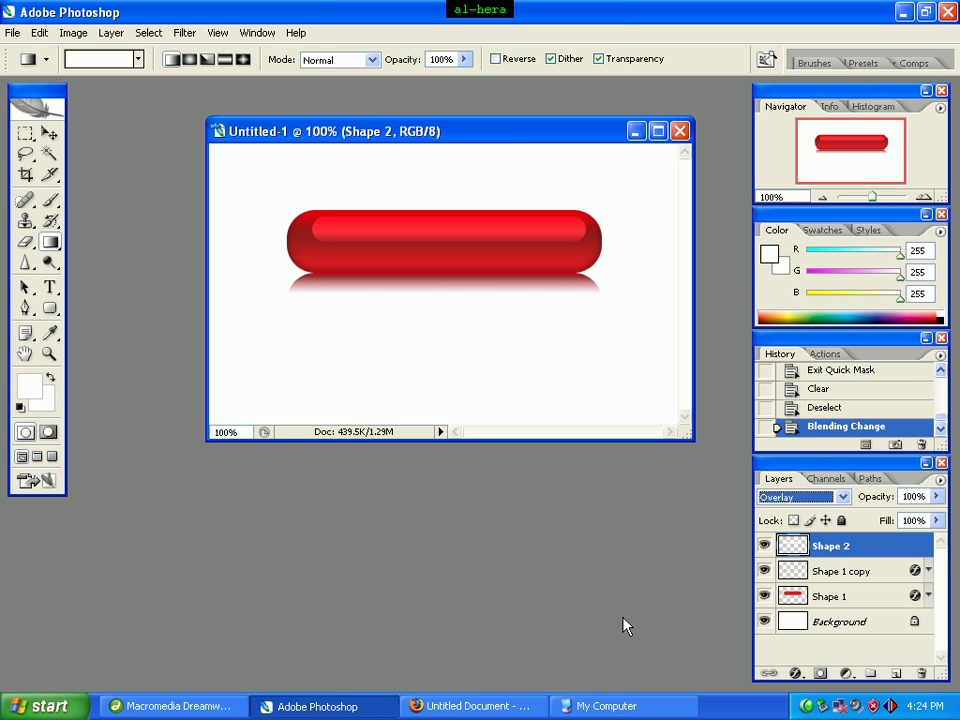
Step: Draw a white ellipse nearly as tall as the button near its left end and rasterize the ellipse layer
click(52, 309)
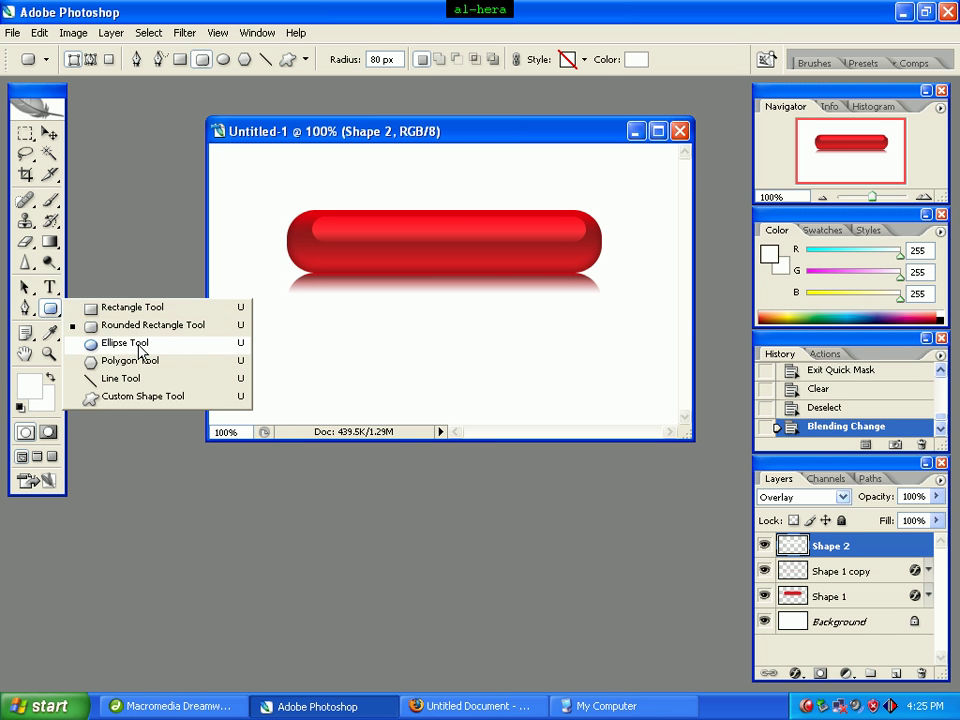
click(140, 345)
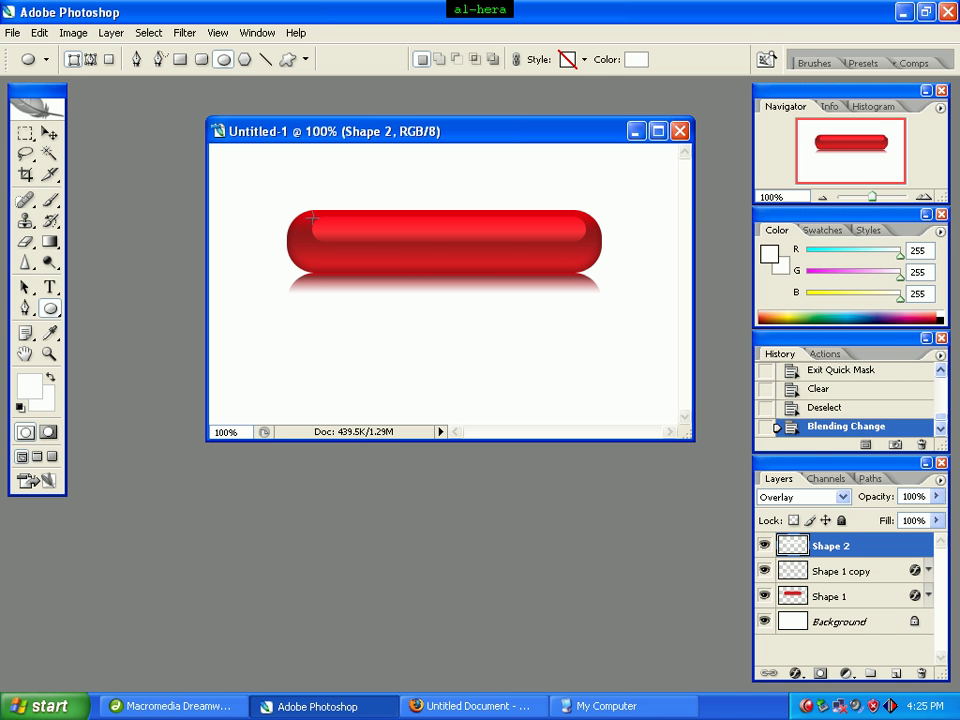
drag(313, 216, 386, 272)
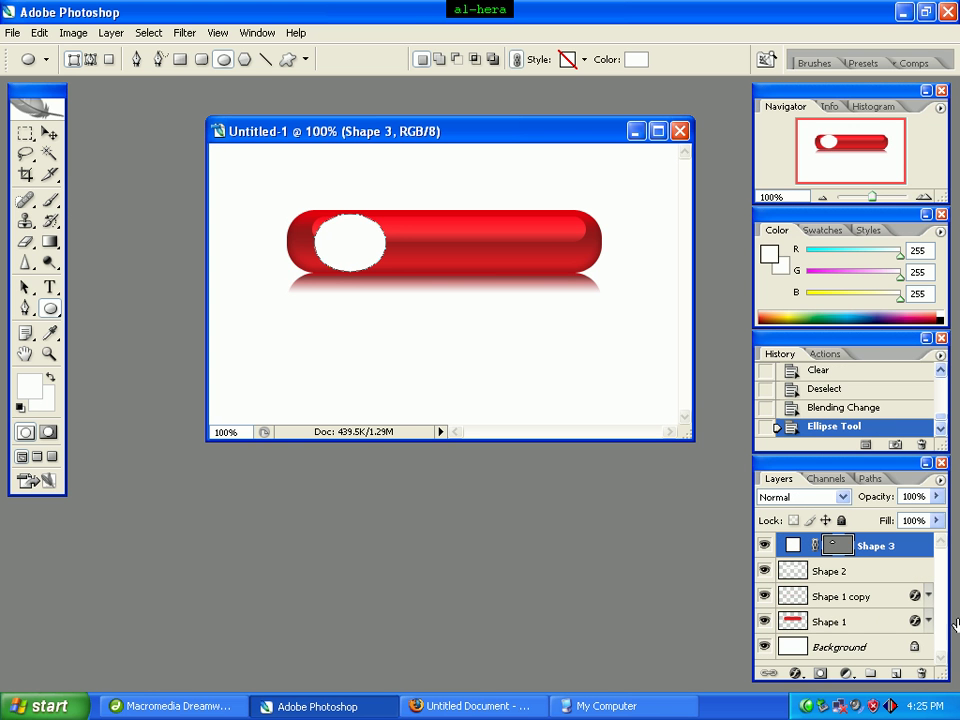
right_click(884, 548)
click(772, 305)
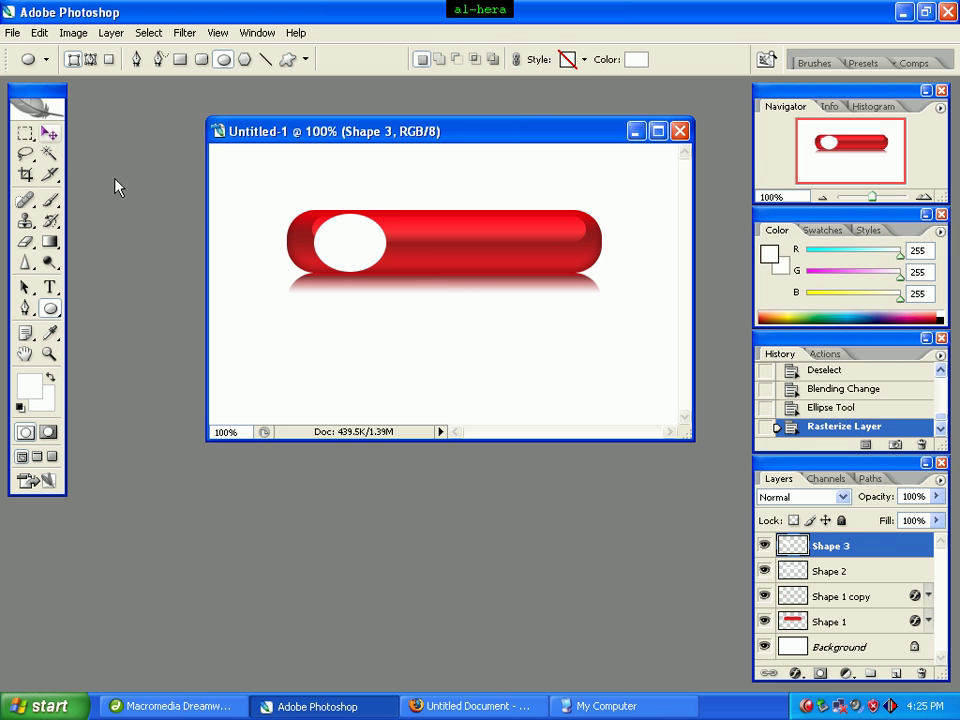
Step: Move the white ellipse further left so it sits just inside the button's rounded left end
key(v)
drag(338, 248, 323, 246)
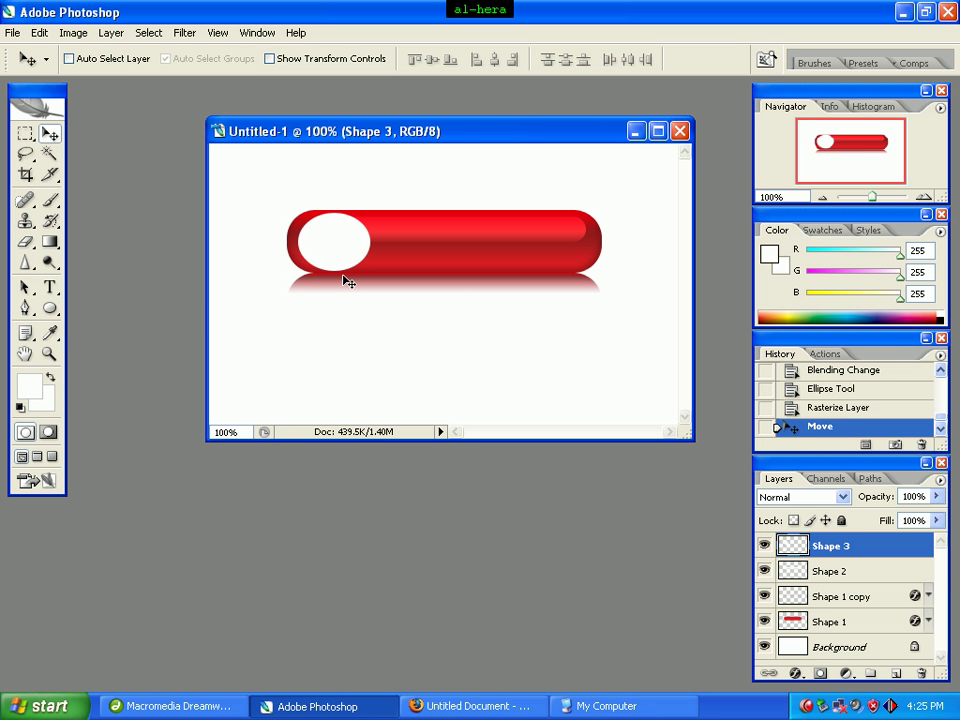
drag(344, 281, 346, 284)
Step: Add an Inner Shadow to Shape 3 with Screen blend mode, 100% opacity and a 120° angle
right_click(881, 555)
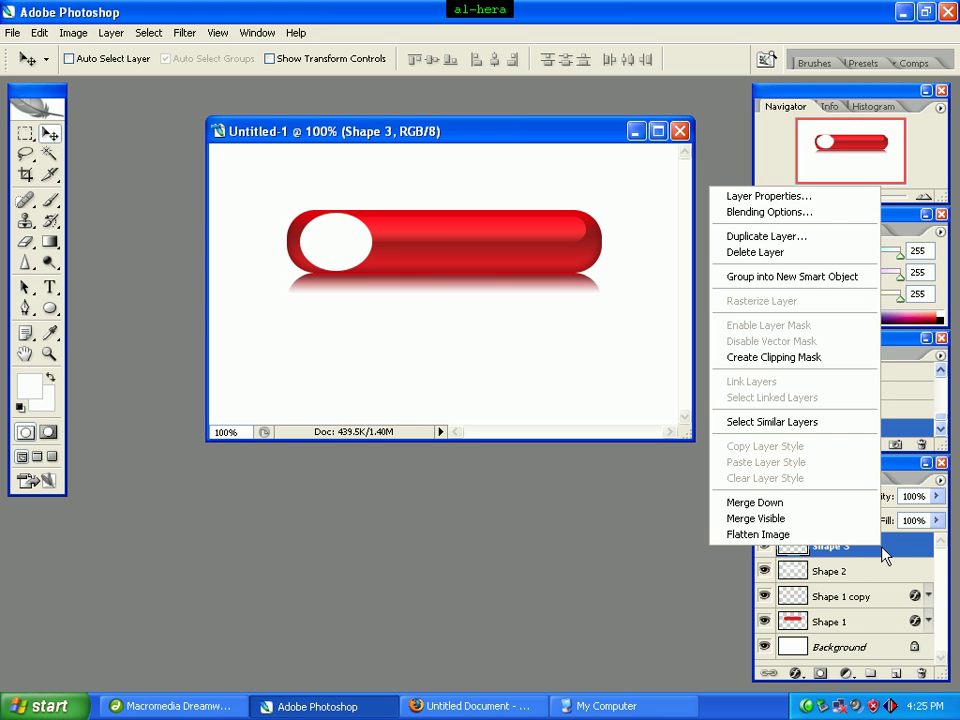
click(812, 212)
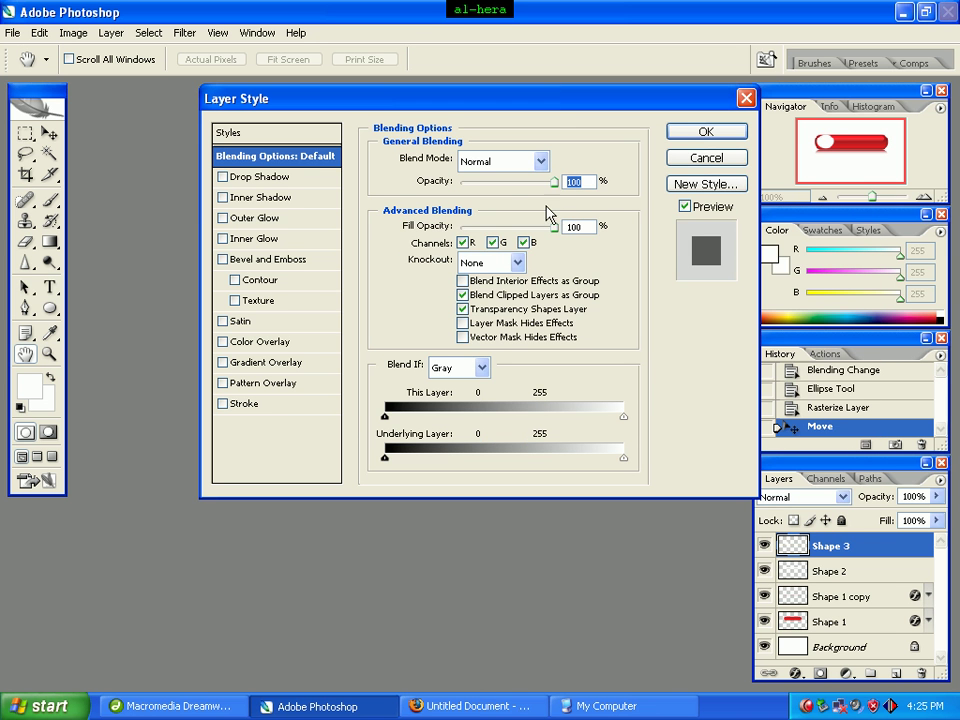
click(285, 203)
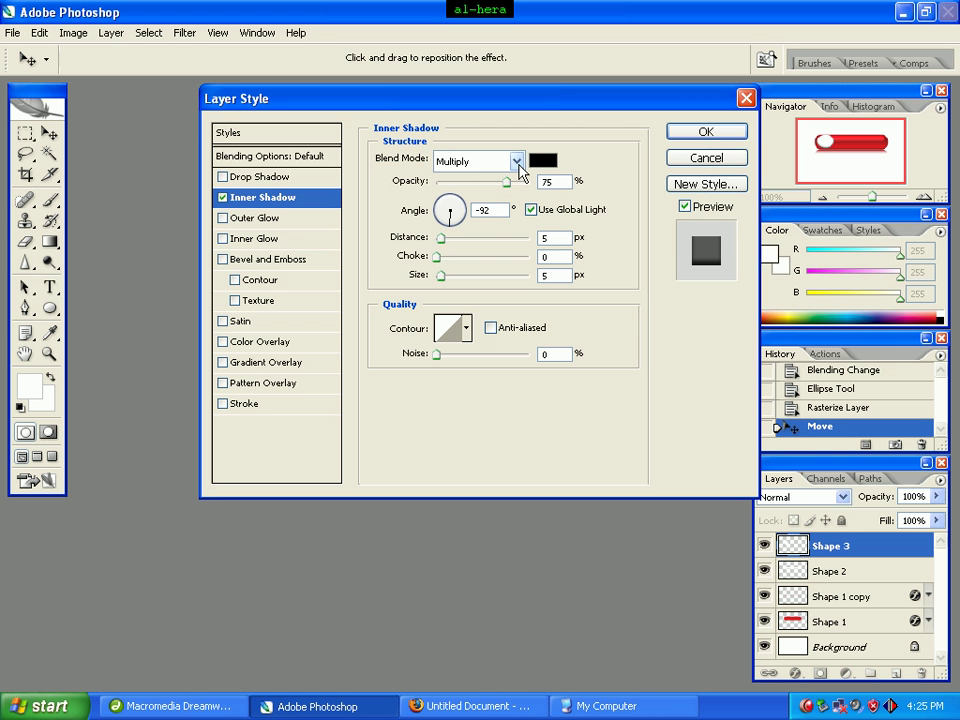
click(517, 163)
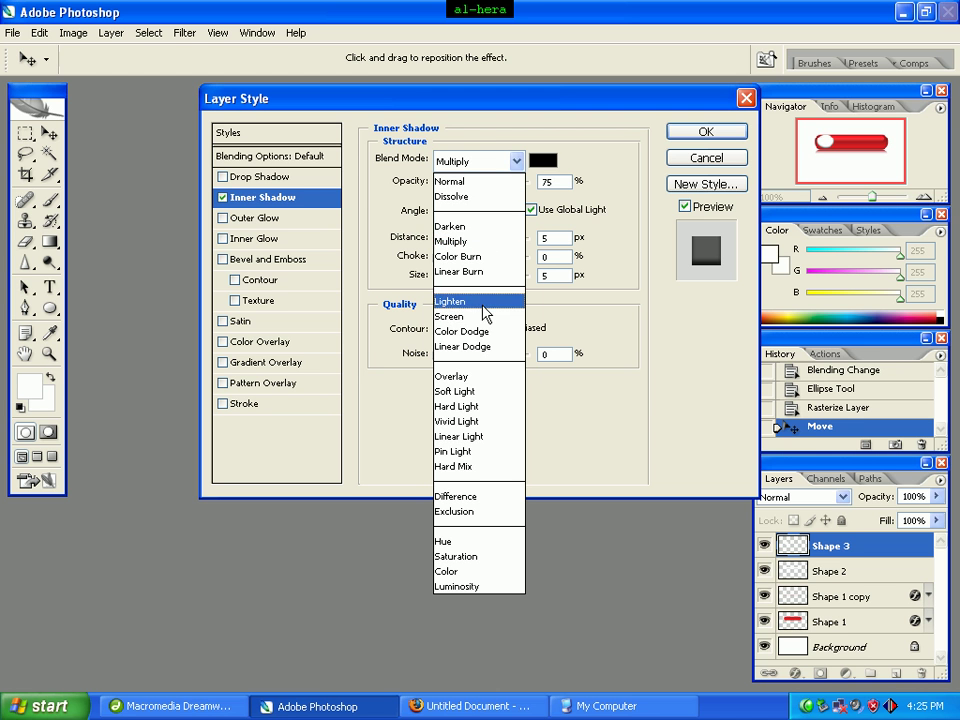
click(488, 317)
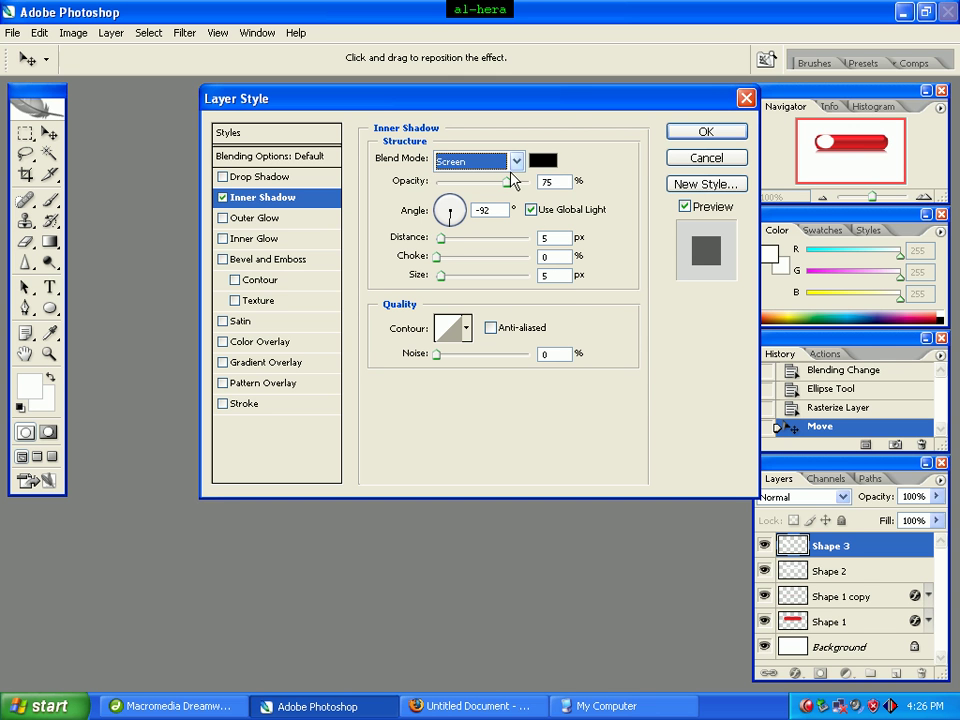
drag(507, 183, 529, 182)
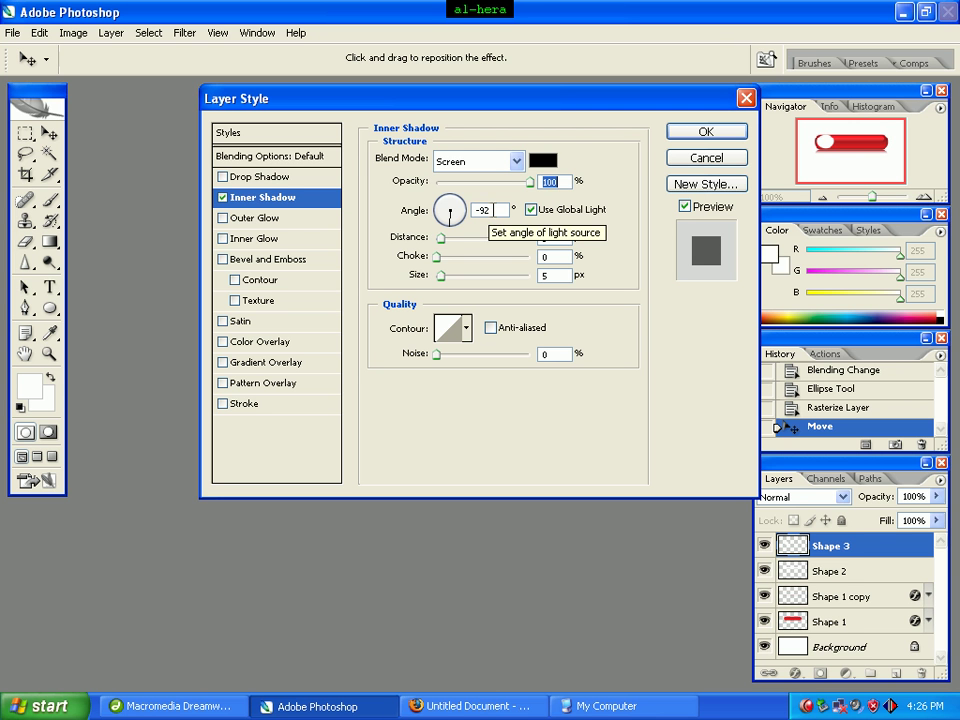
double_click(480, 210)
text(120)
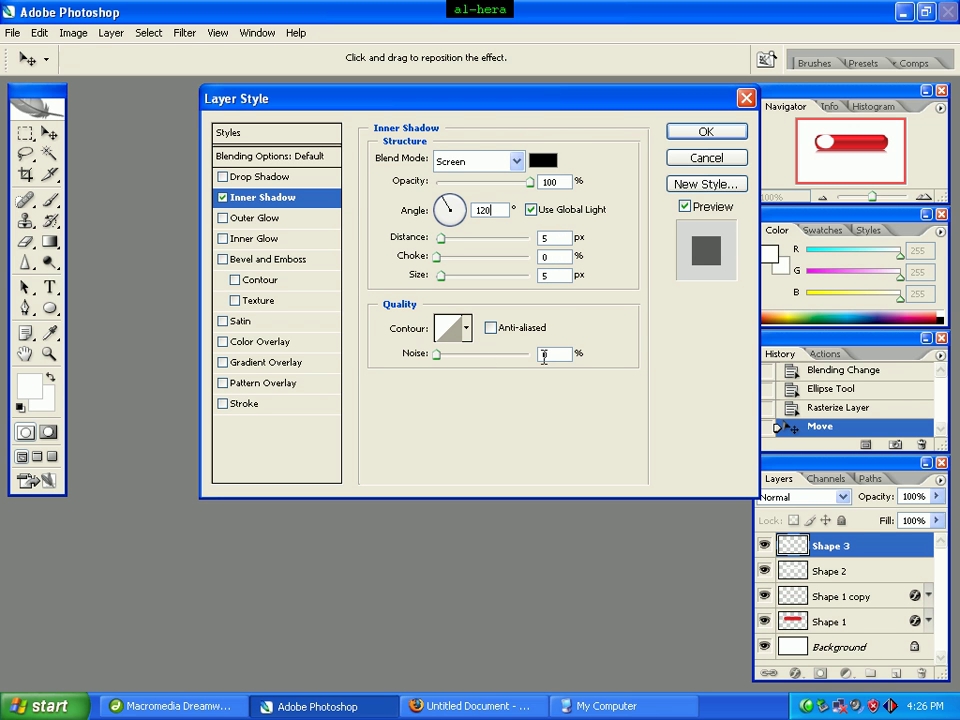
Step: Add an Inner Glow to Shape 3 with Overlay blend mode, 100% opacity and a size of 10 px
click(274, 243)
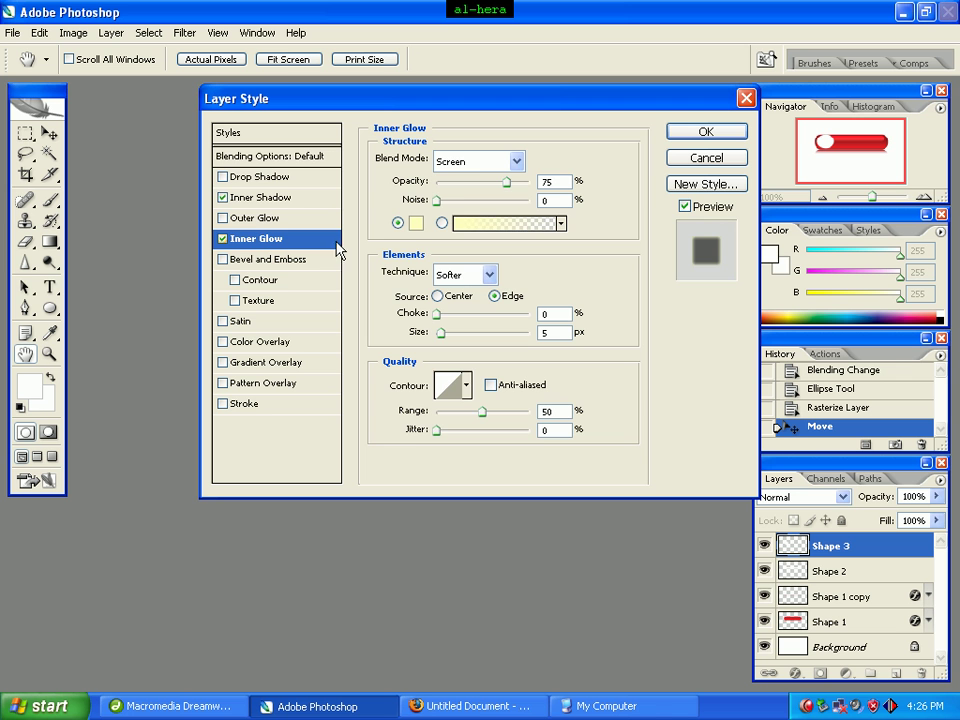
click(516, 161)
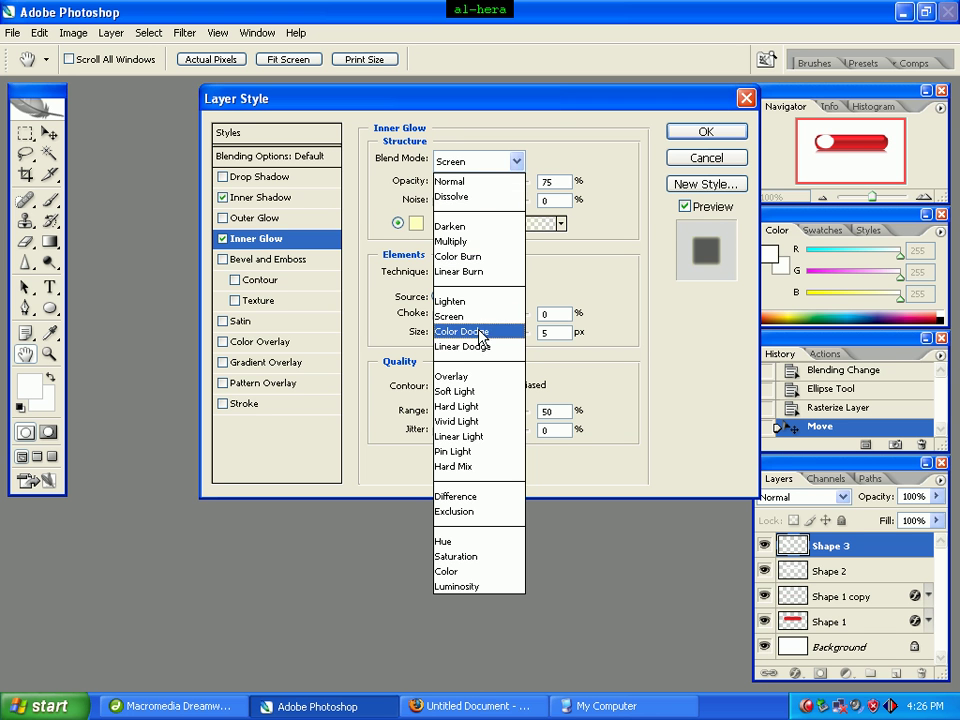
click(462, 378)
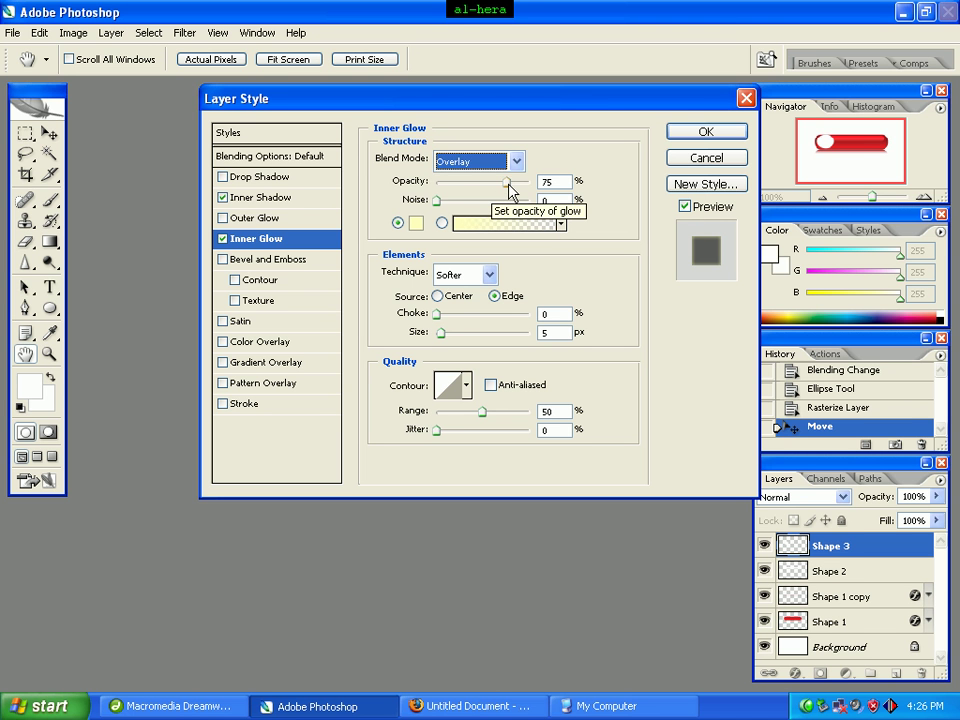
drag(510, 190, 543, 187)
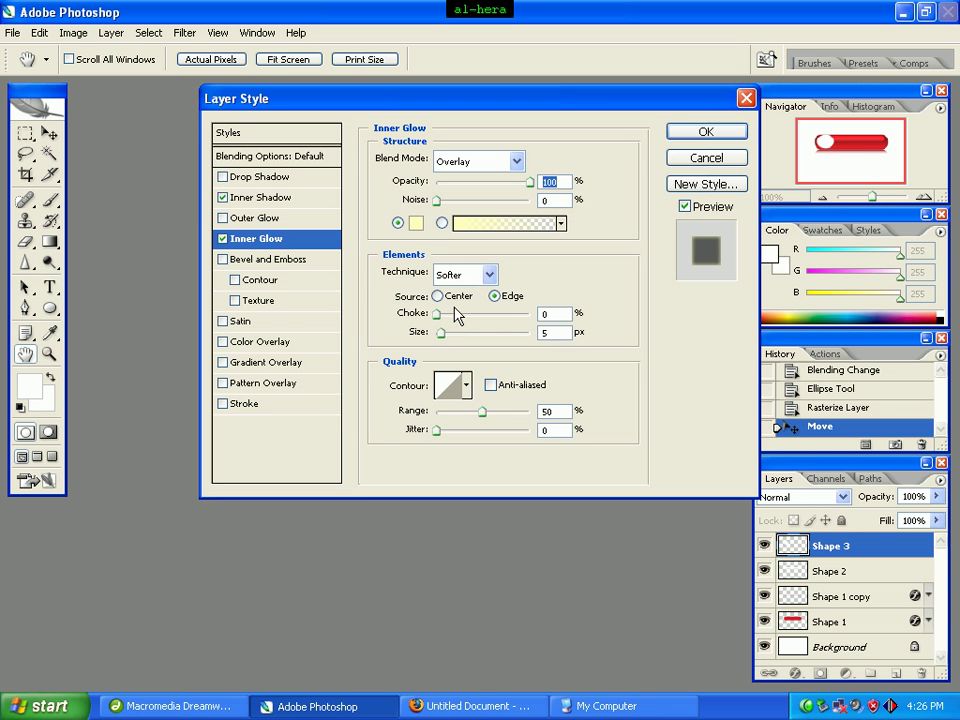
double_click(549, 336)
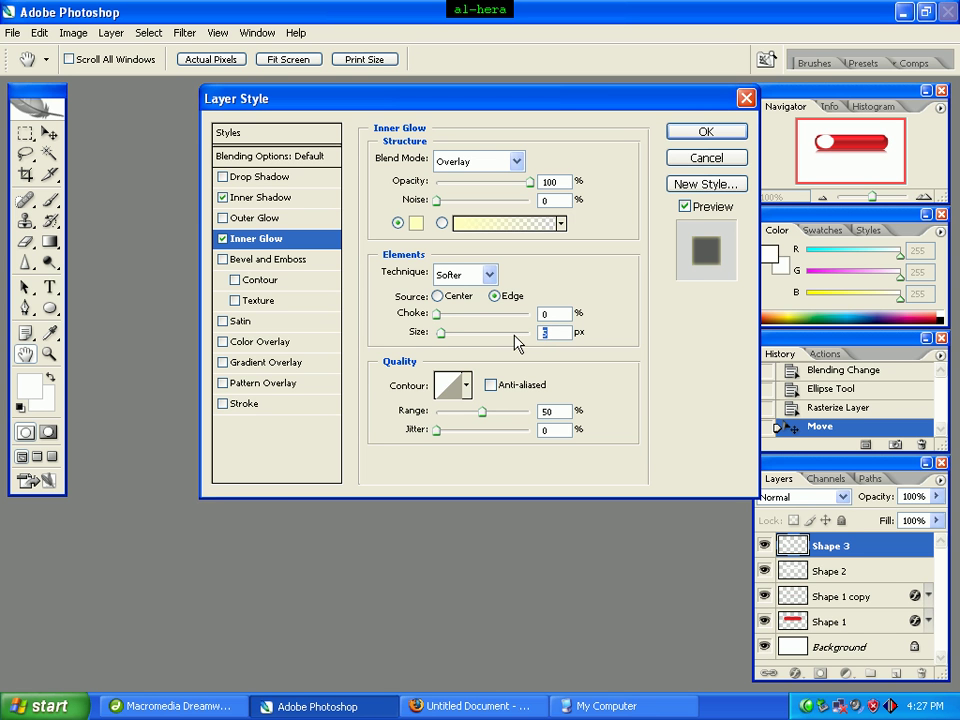
text(10)
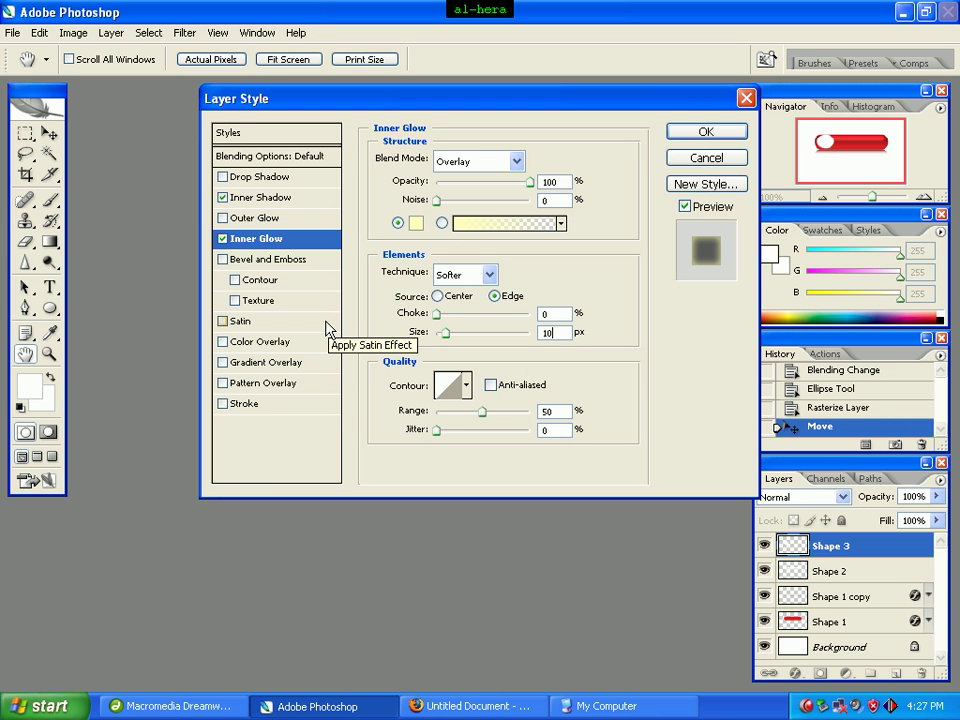
Step: Add a Gradient Overlay to Shape 3 and set its gradient's black color stop to d73255 at 20% location
click(298, 364)
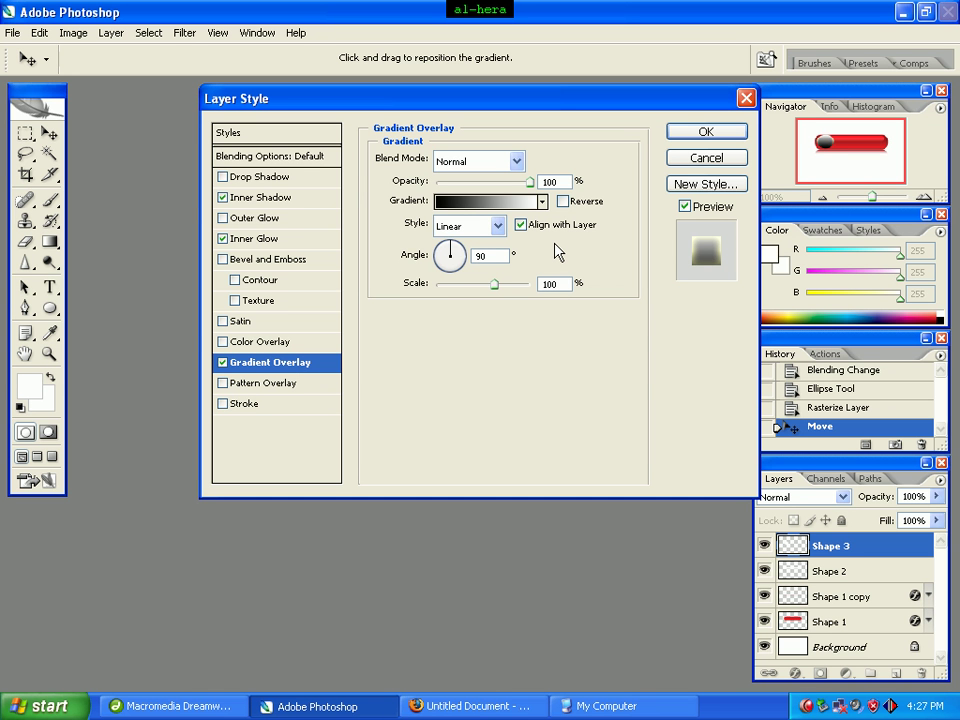
click(486, 207)
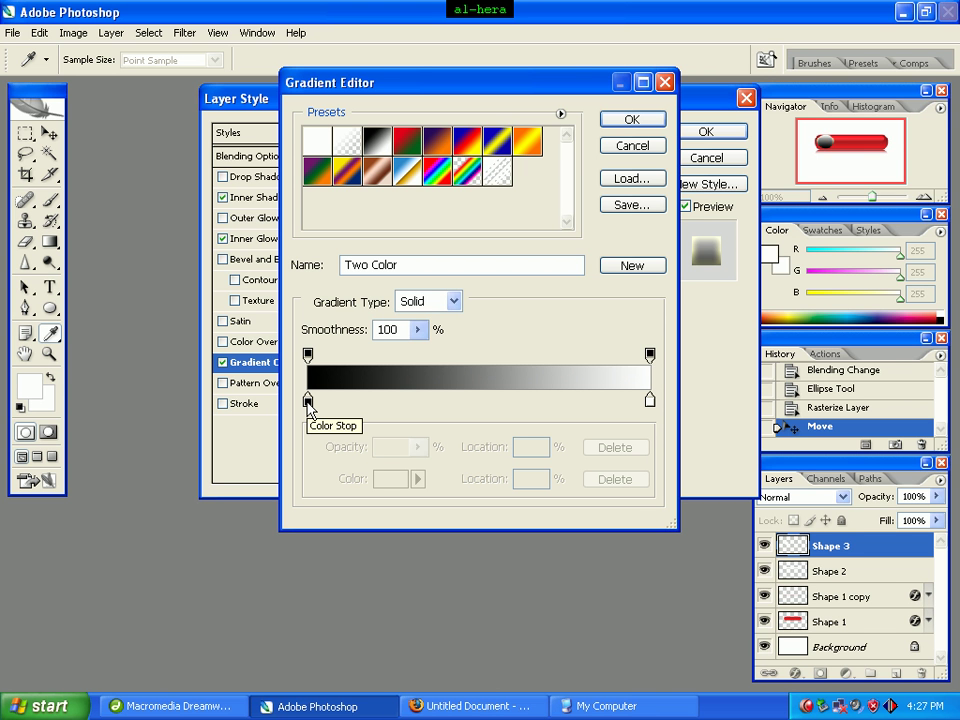
drag(308, 400, 376, 405)
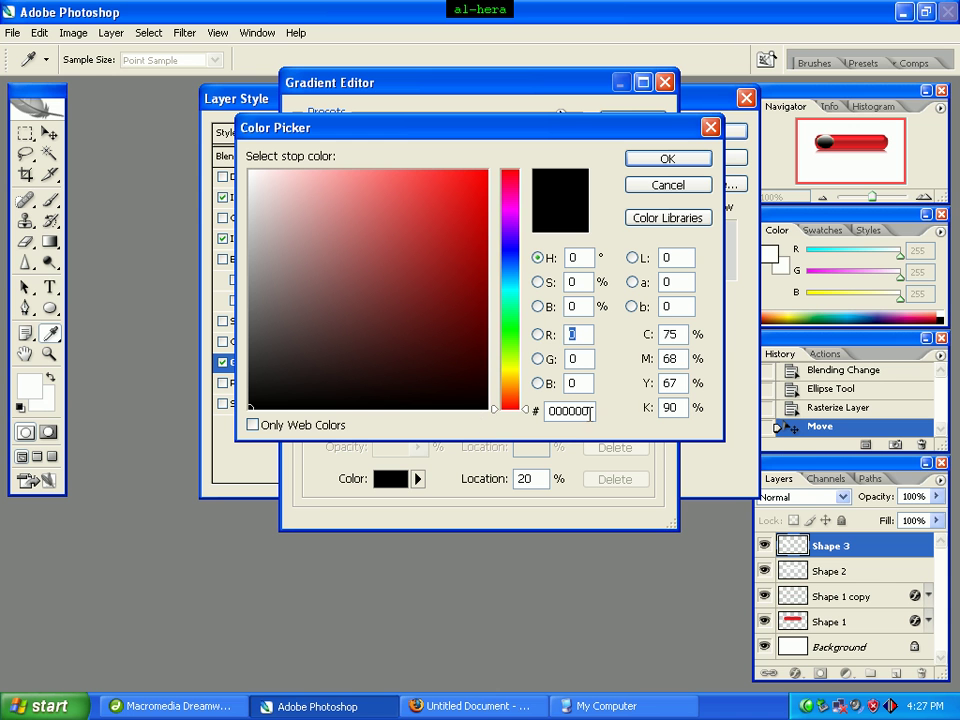
double_click(590, 411)
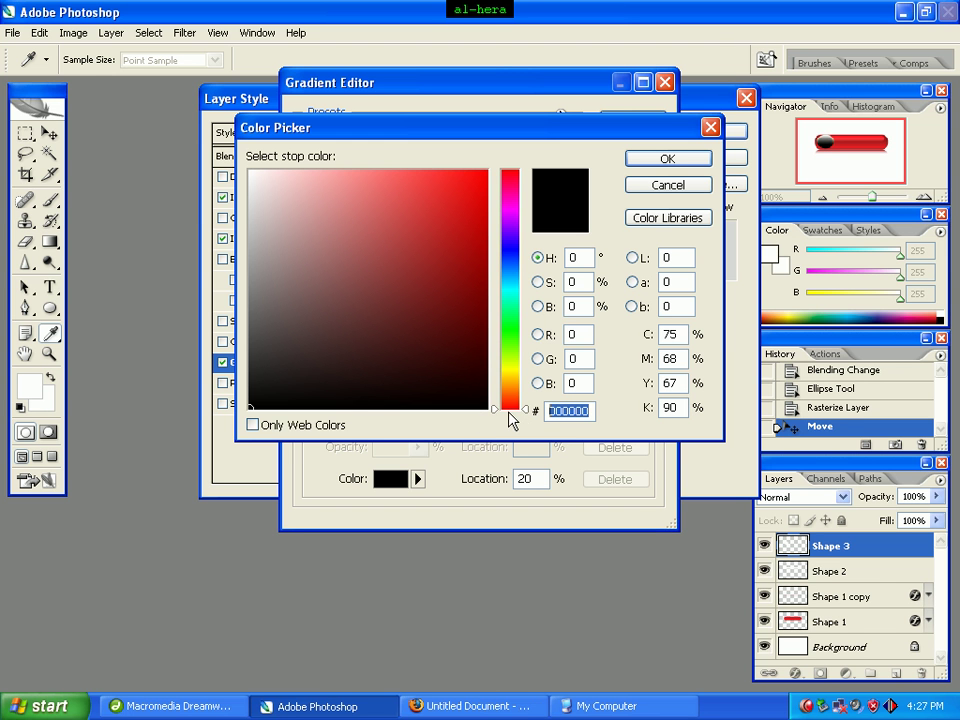
text(d)
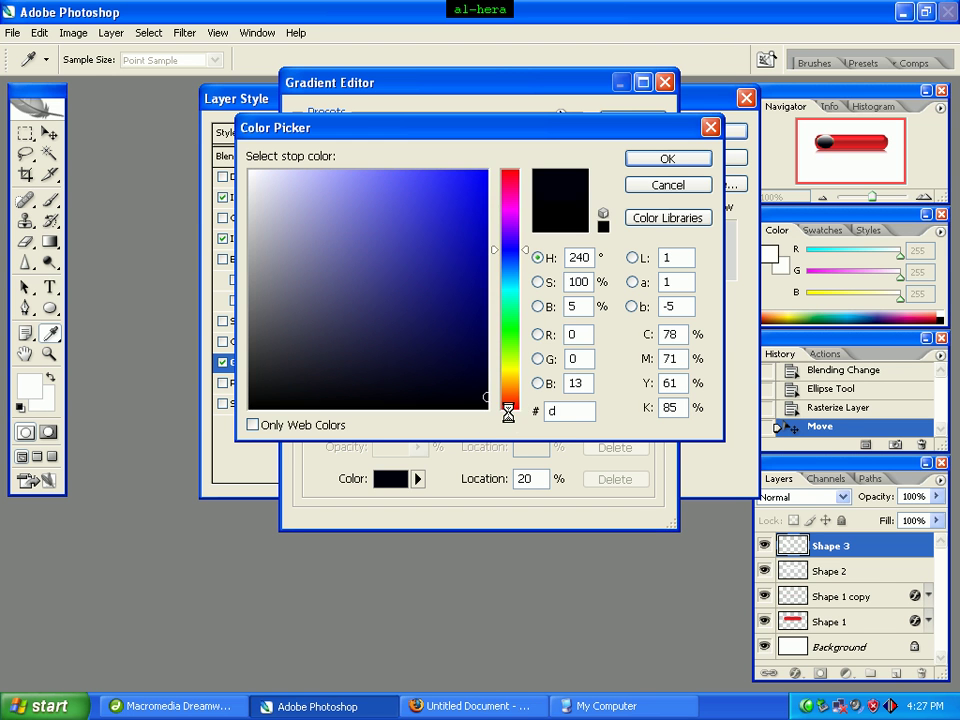
text(732)
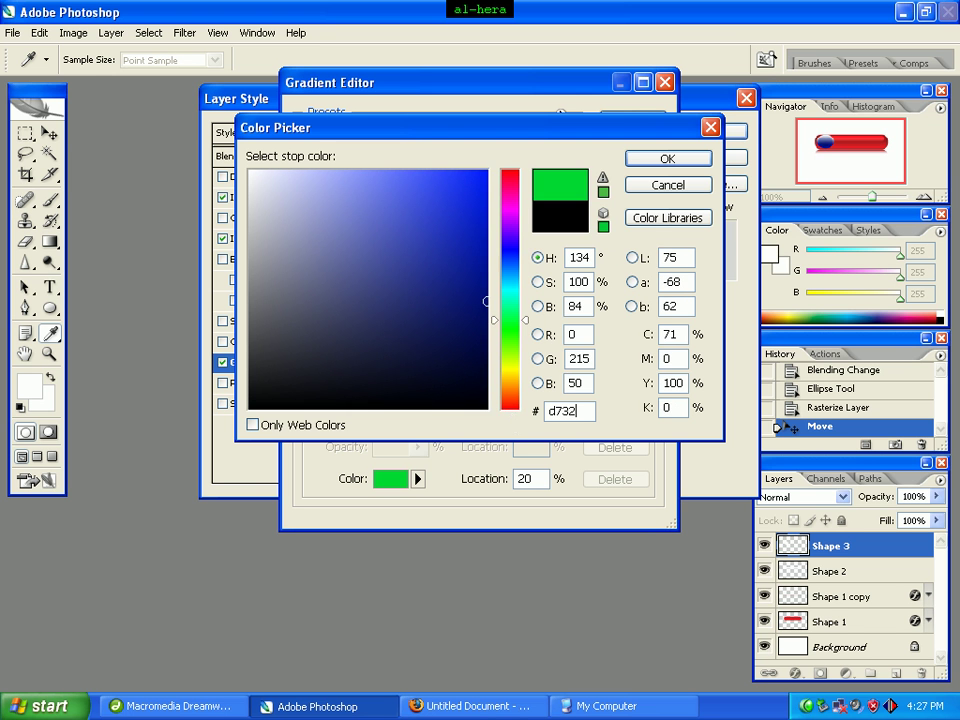
text(55)
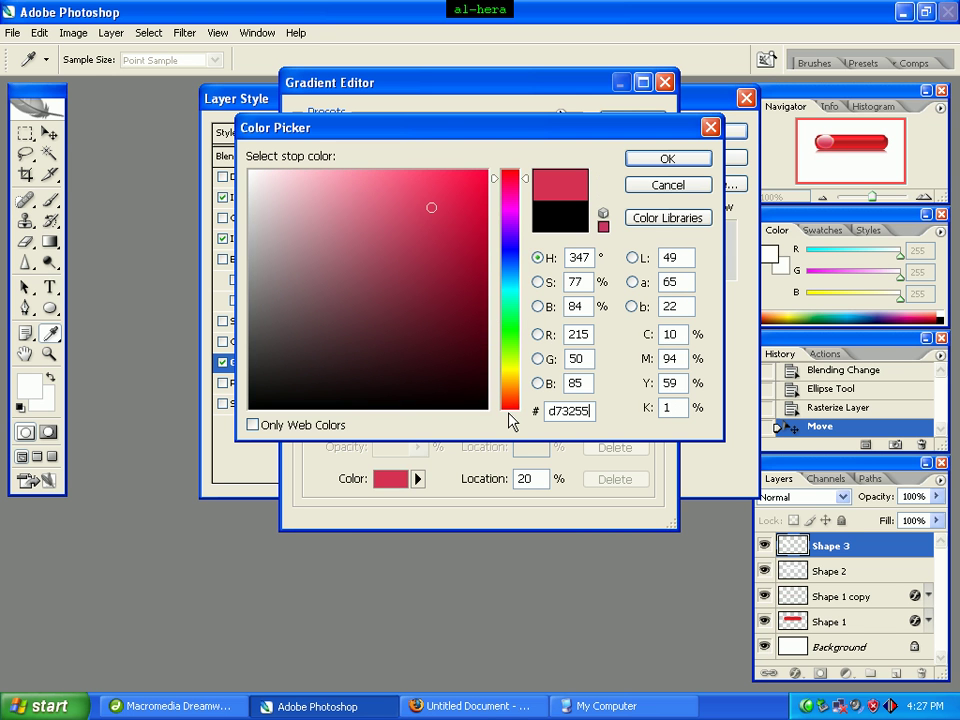
click(662, 162)
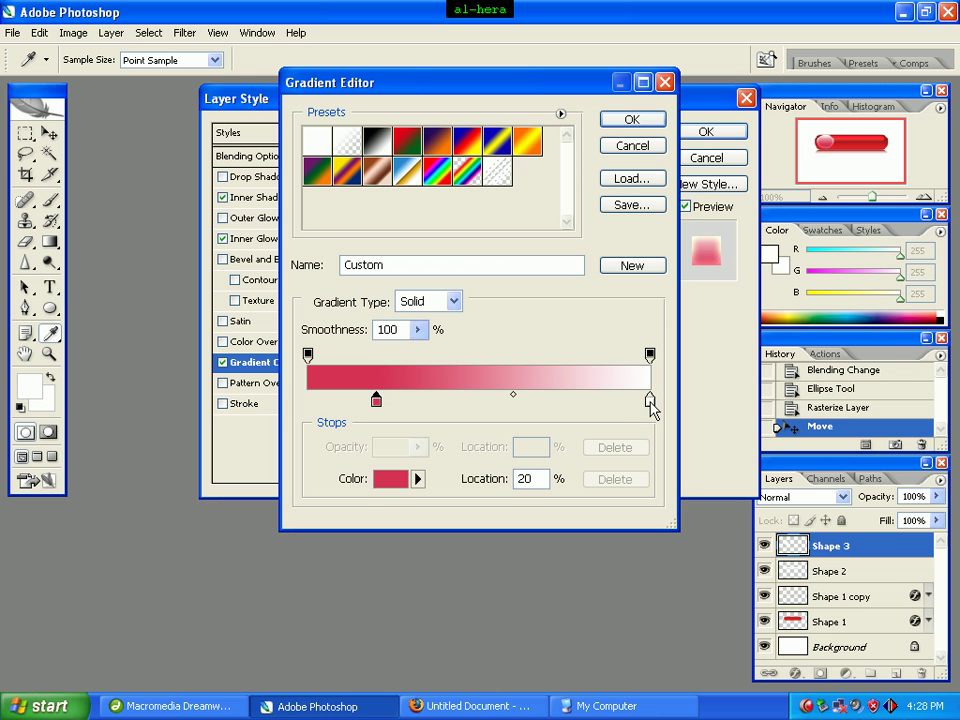
Step: Set the Gradient Overlay's white color stop to 8e0f0f at 83% location and accept the gradient
click(650, 402)
drag(650, 406, 593, 408)
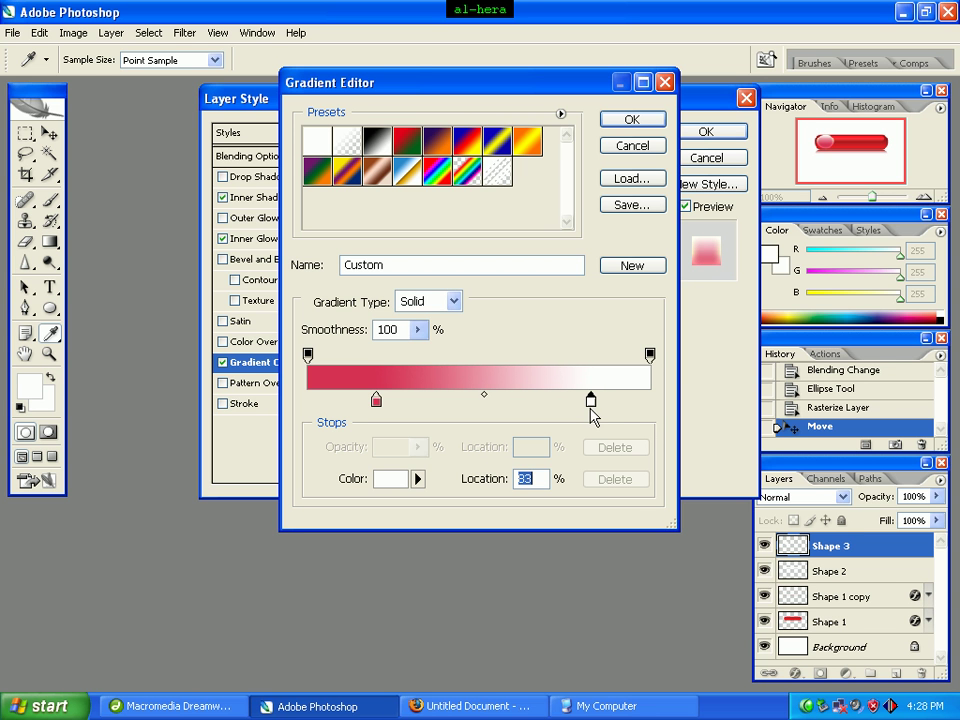
click(591, 405)
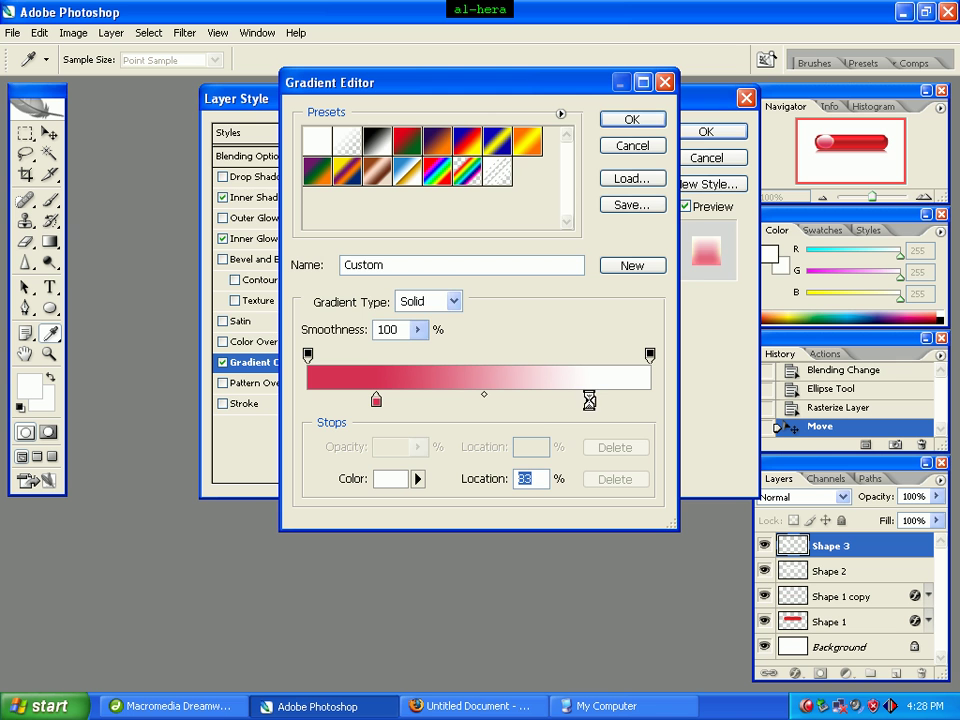
double_click(591, 404)
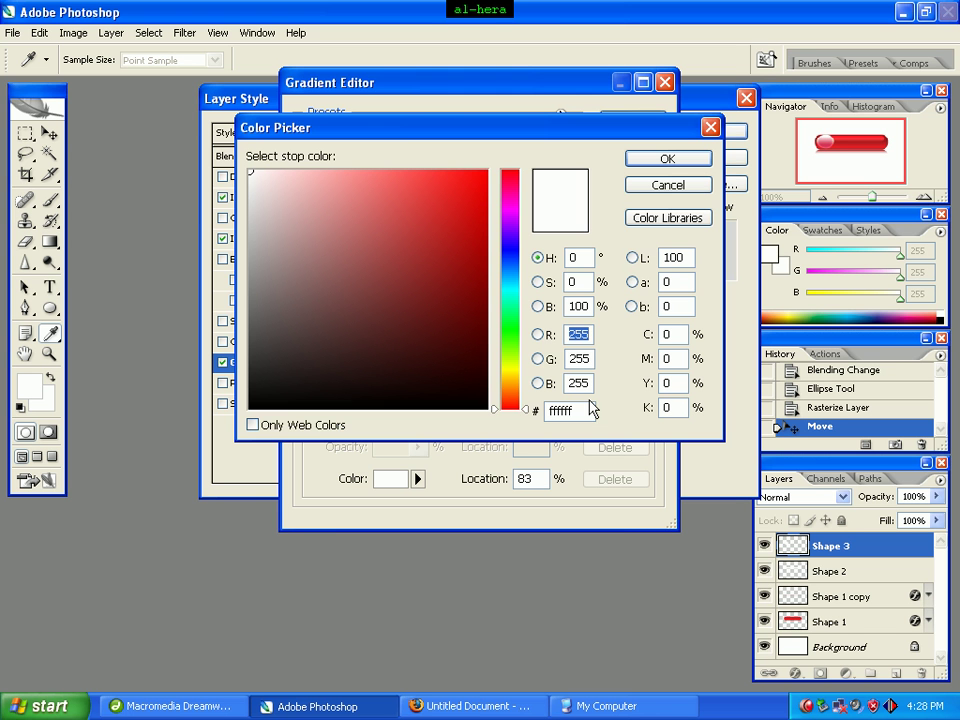
double_click(583, 413)
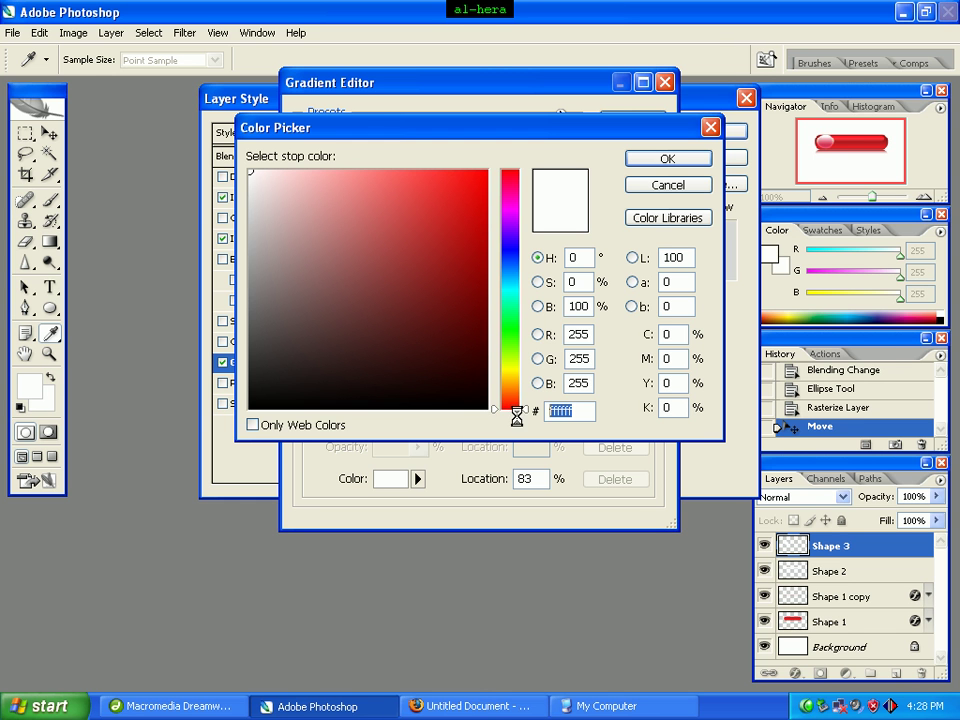
text(8e)
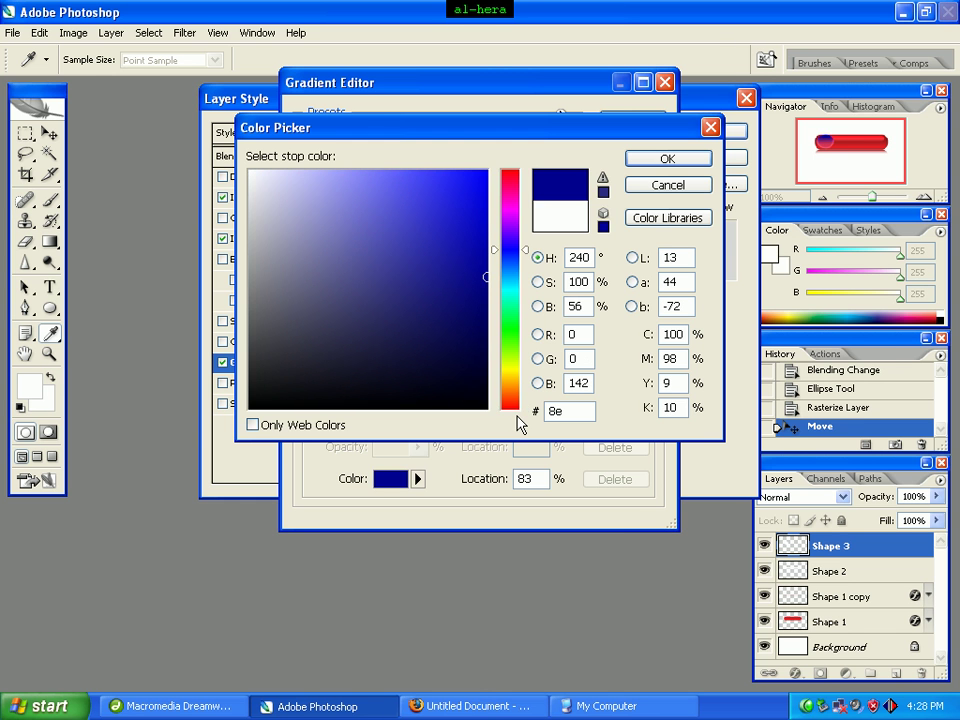
text(0f)
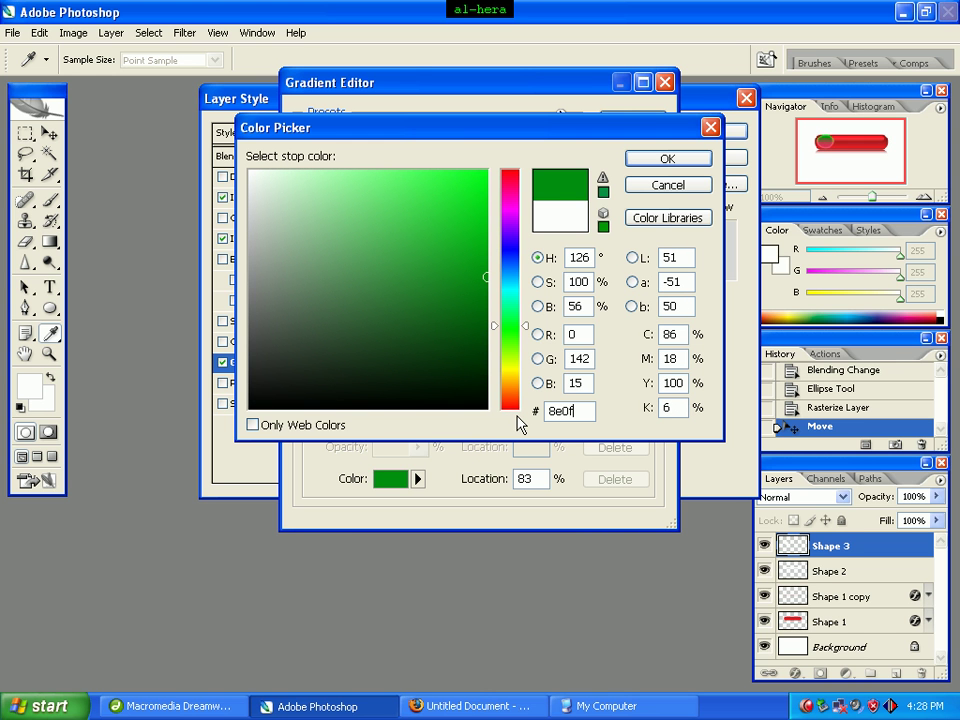
text(0f)
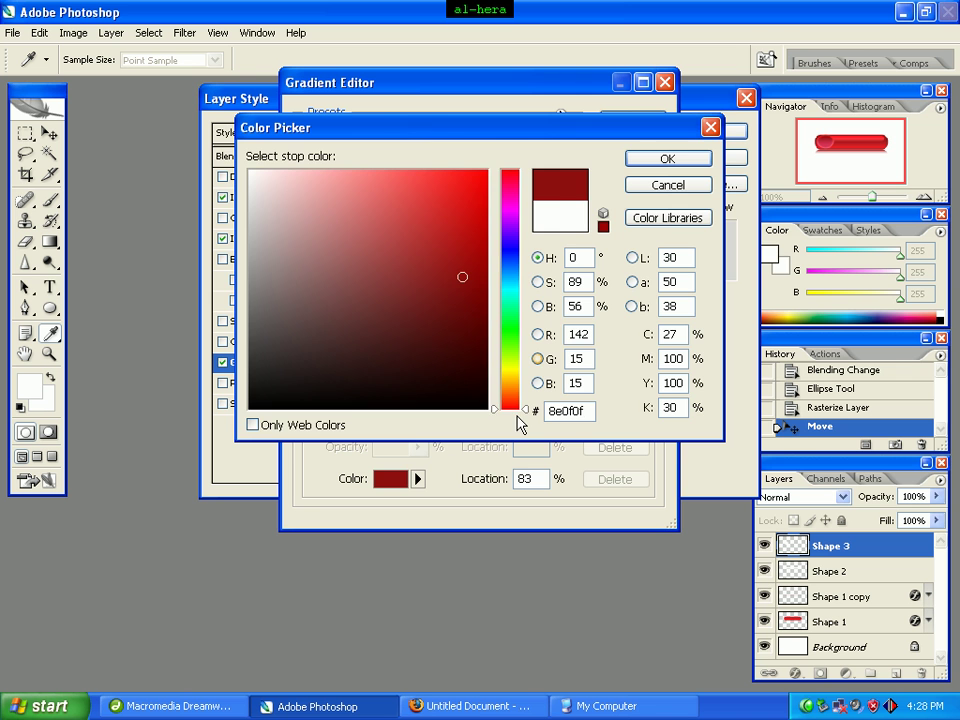
click(666, 162)
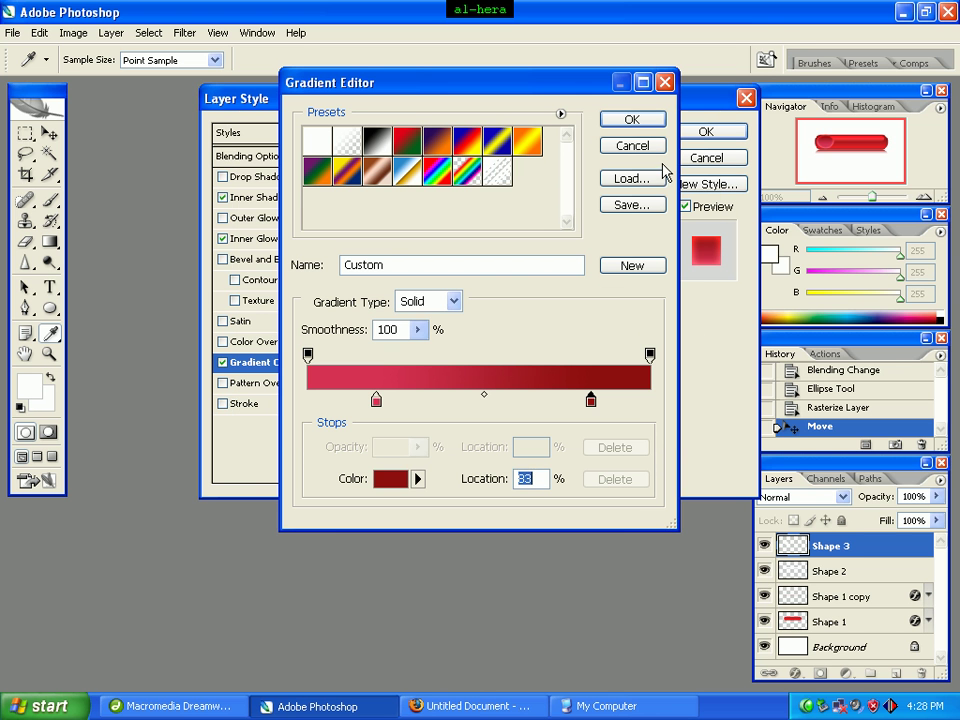
click(634, 121)
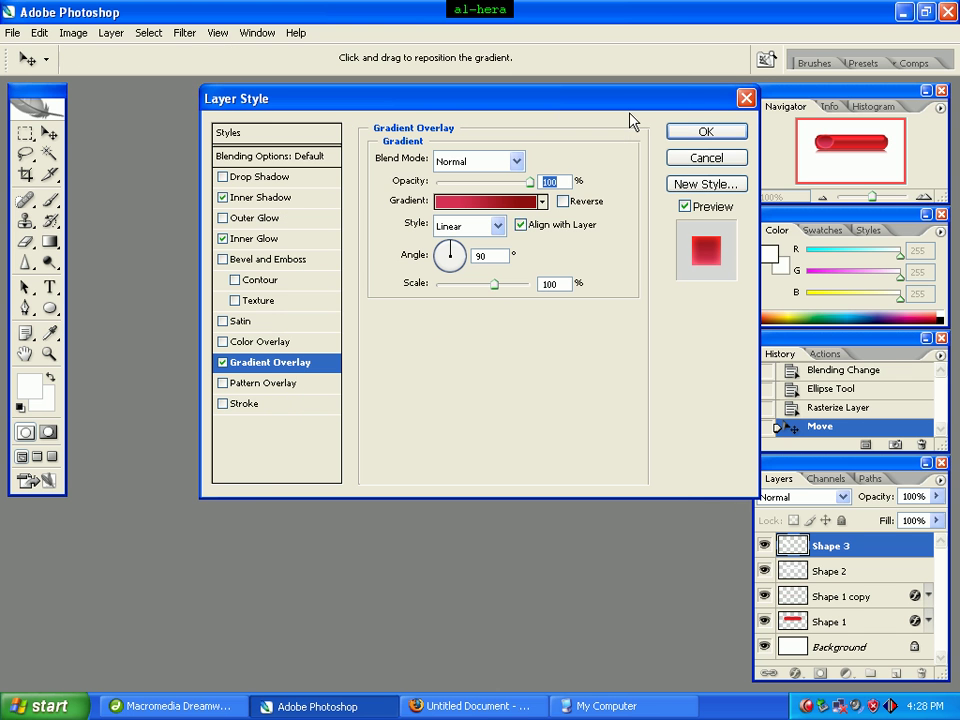
Step: Add a Stroke to Shape 3 positioned Inside with the Gradient fill type
click(243, 404)
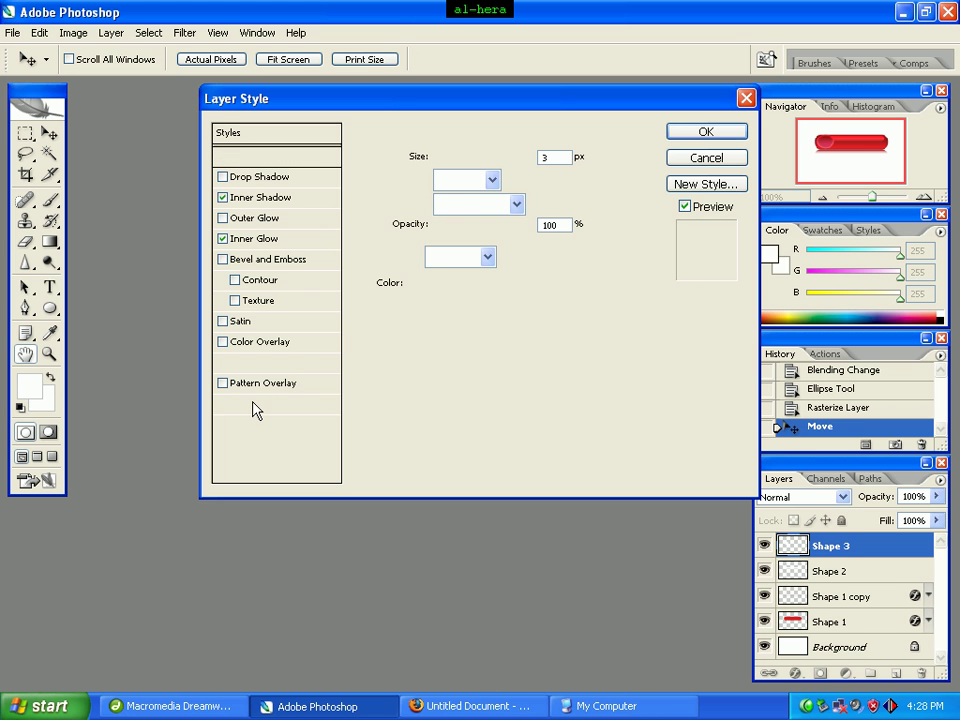
click(503, 206)
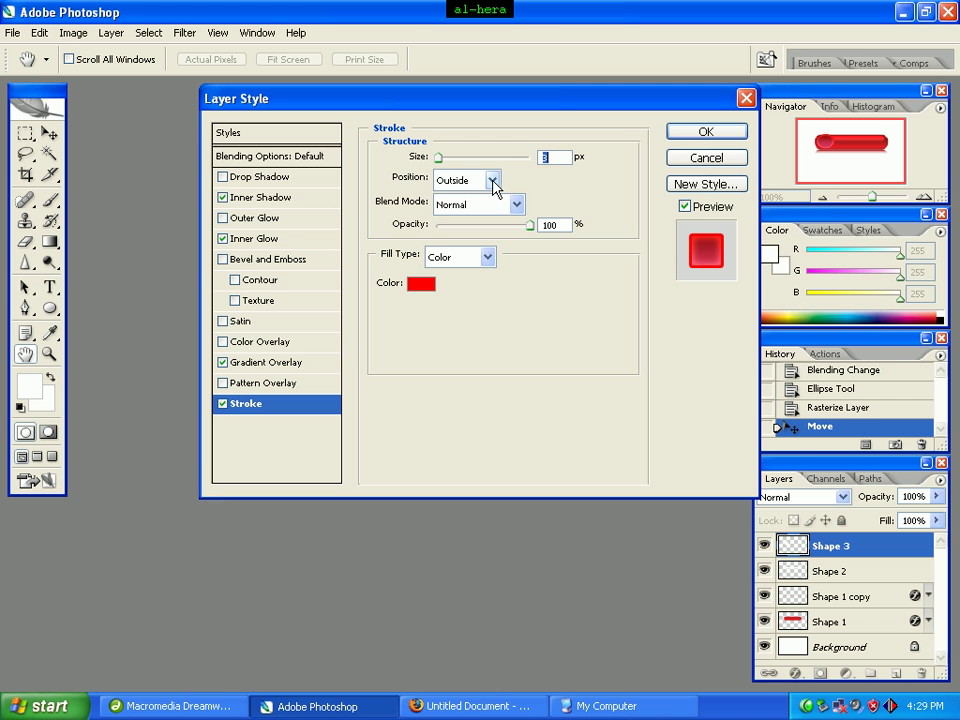
click(491, 182)
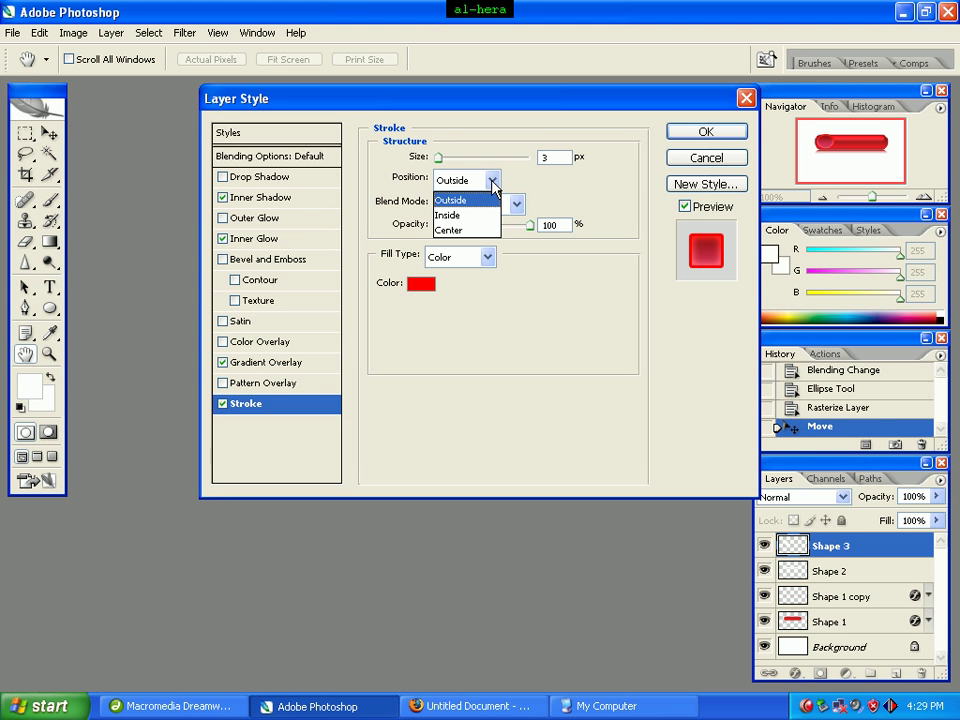
click(485, 216)
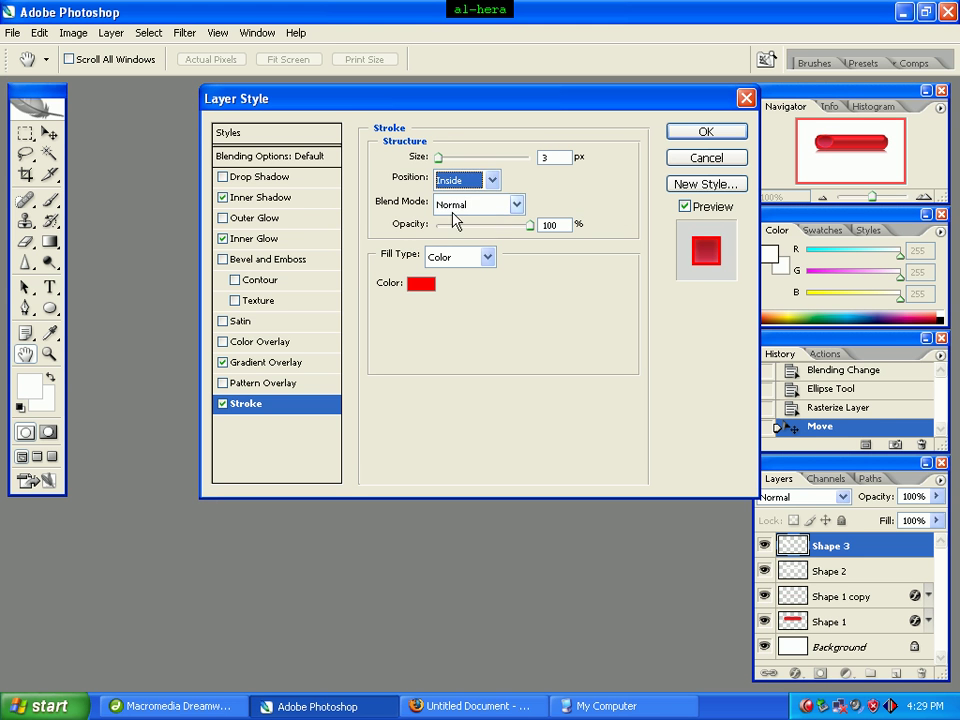
click(488, 258)
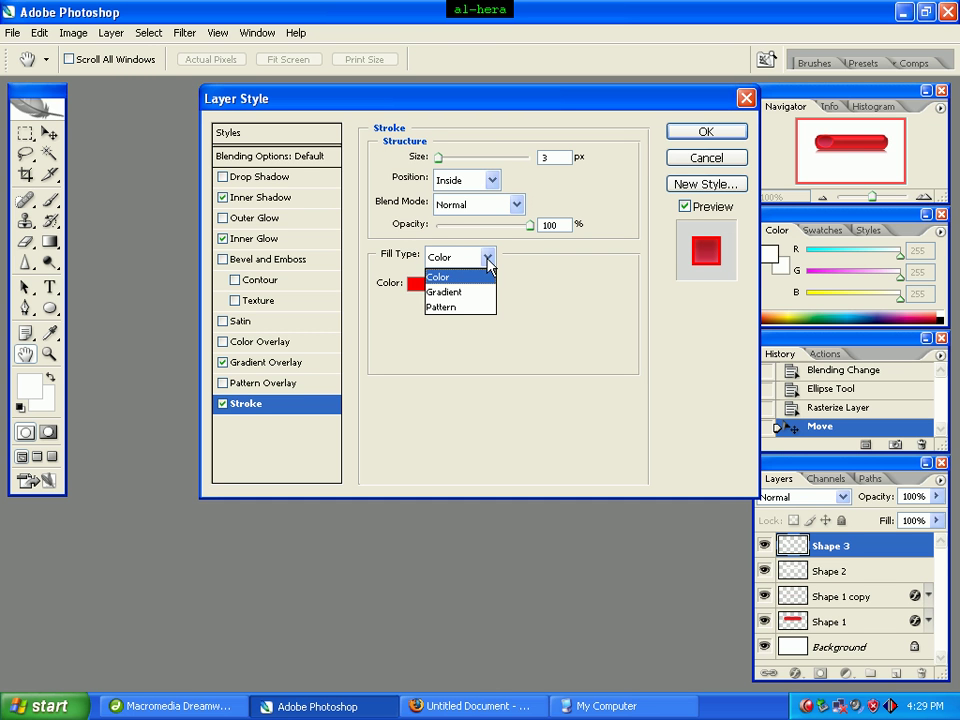
click(466, 294)
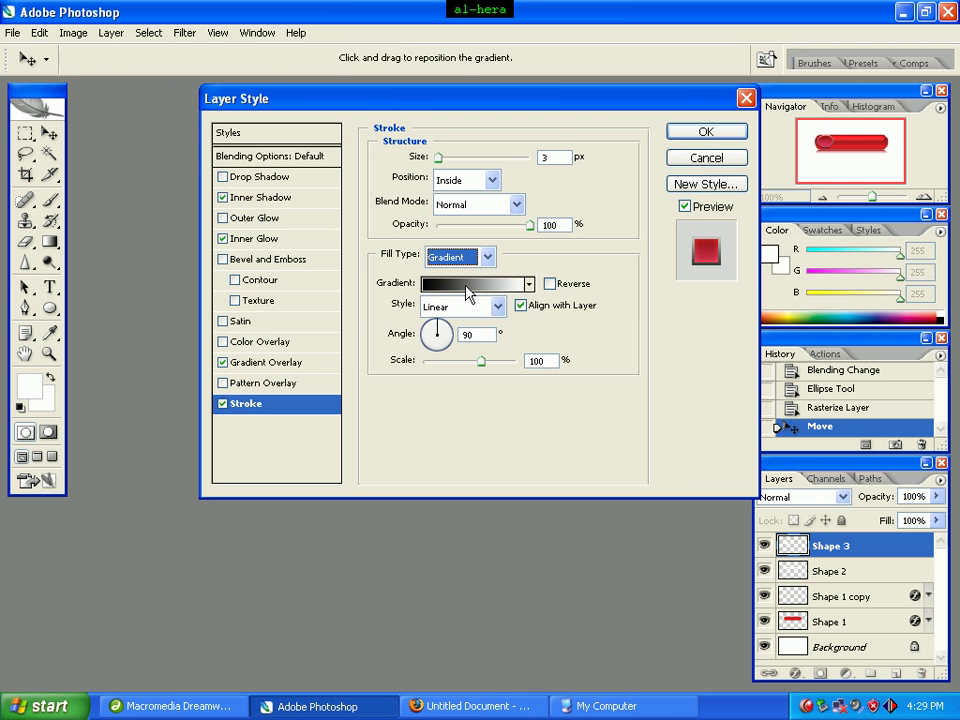
Step: Set the stroke gradient's black color stop to ffd9e1 at 32% location
key(Tab)
click(463, 290)
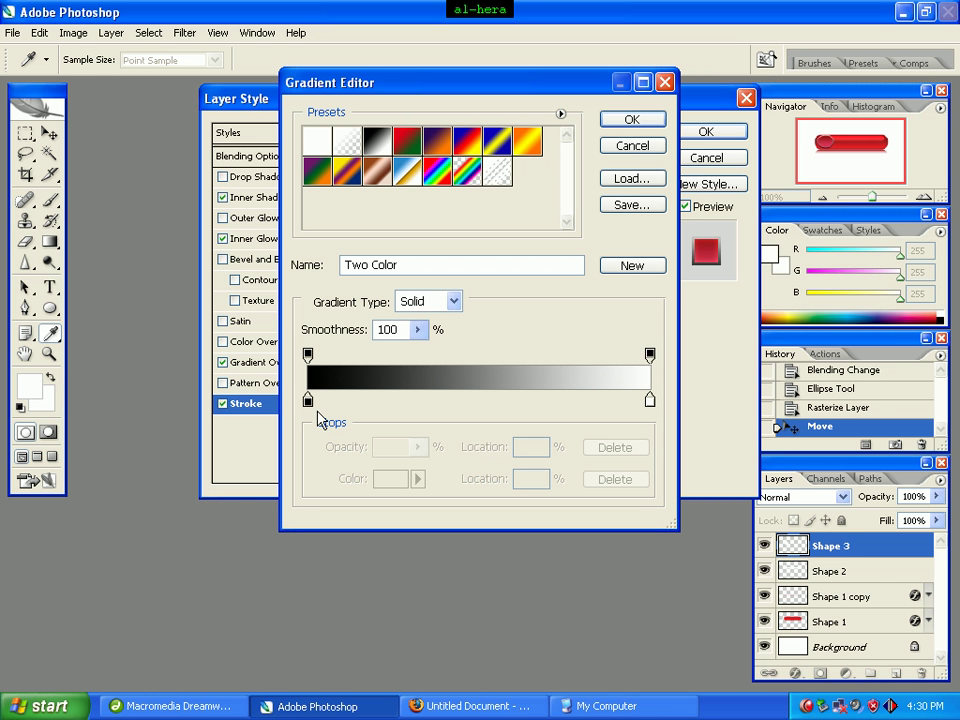
drag(308, 400, 420, 405)
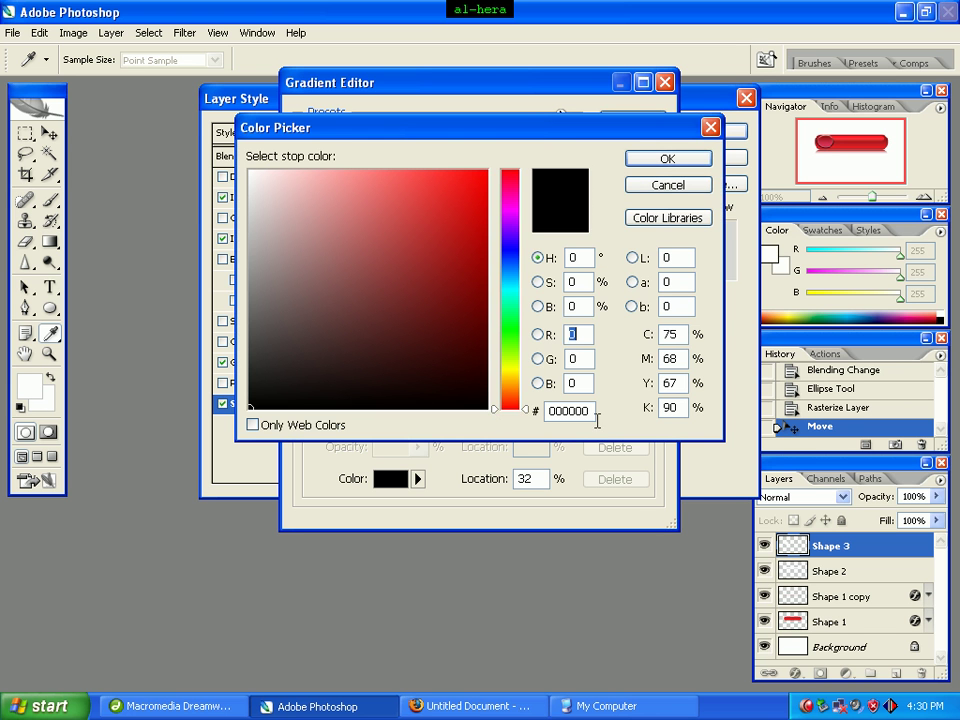
drag(592, 415, 536, 417)
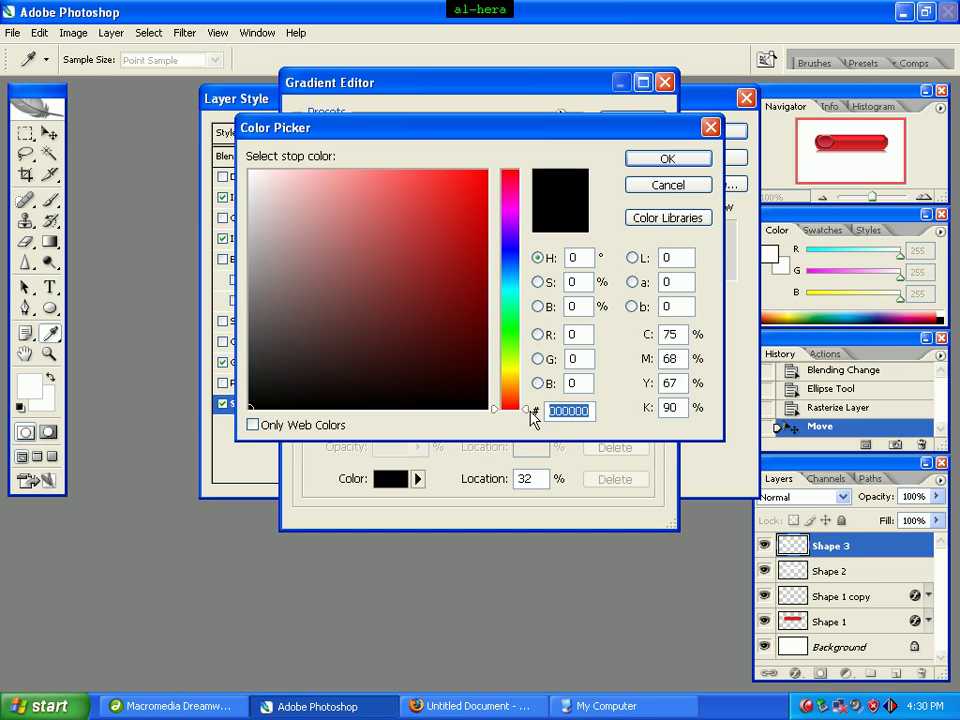
text(ffd)
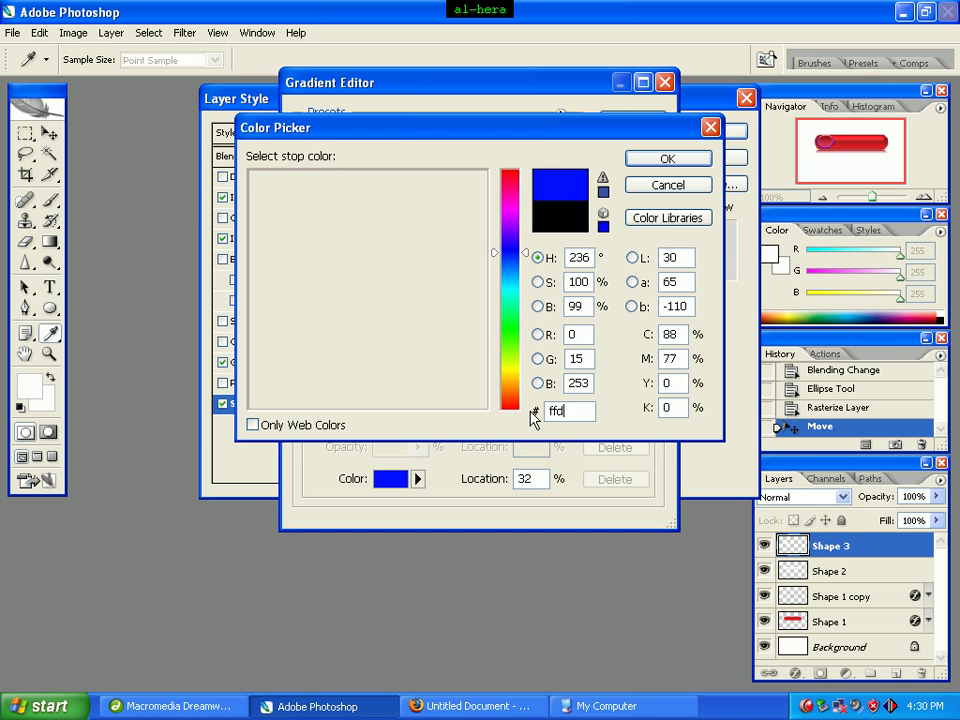
text(9e1)
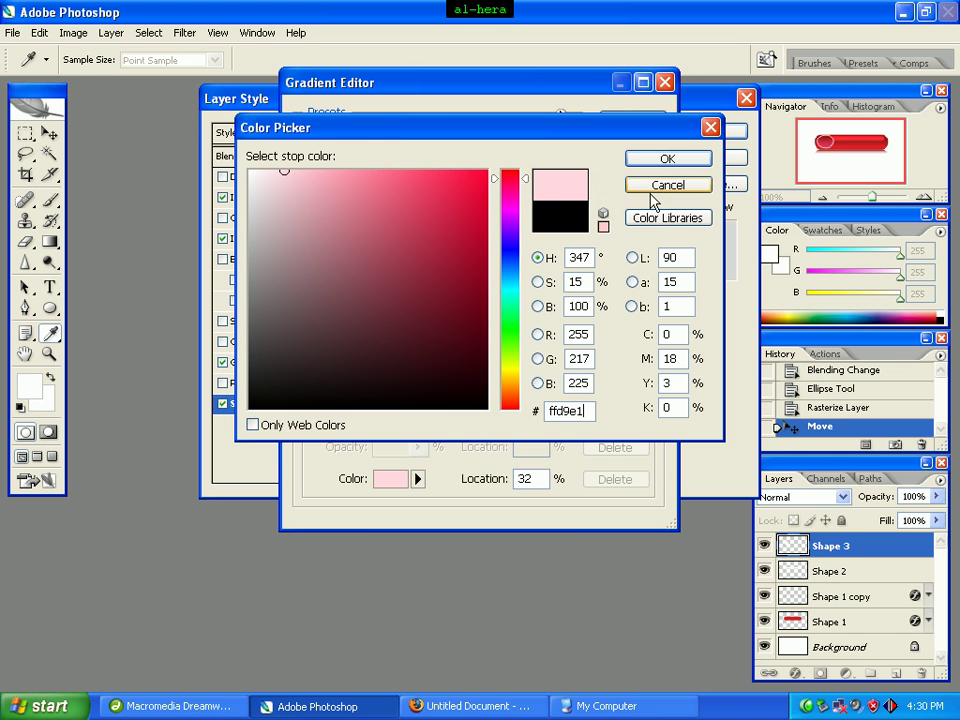
click(663, 163)
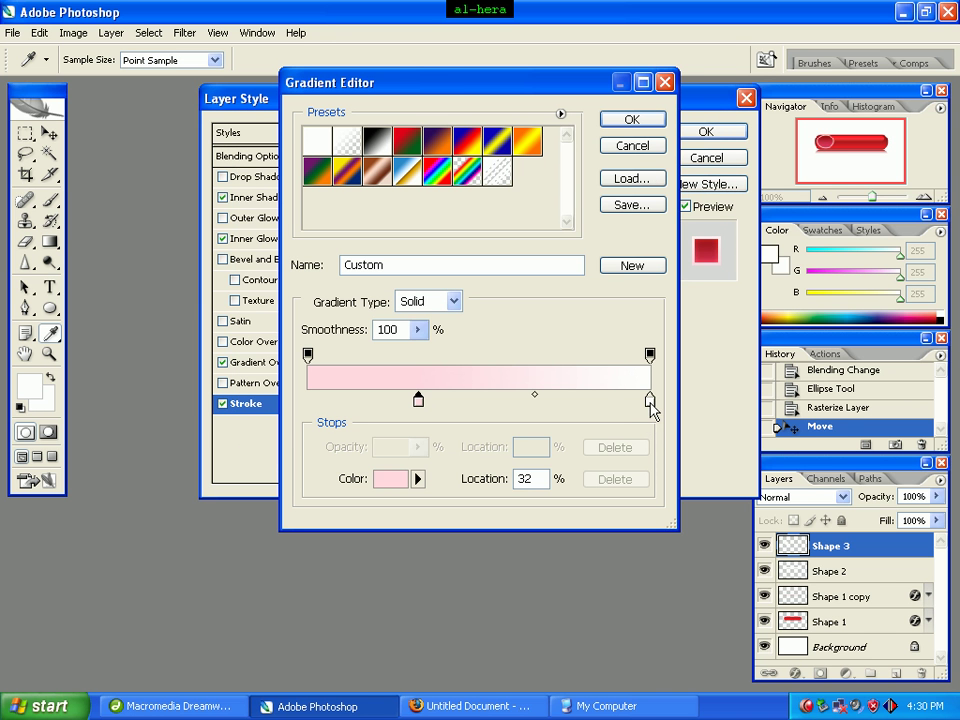
Step: Set the stroke gradient's white color stop to 670b0b at 80% location and apply Shape 3's layer style
drag(650, 401, 582, 400)
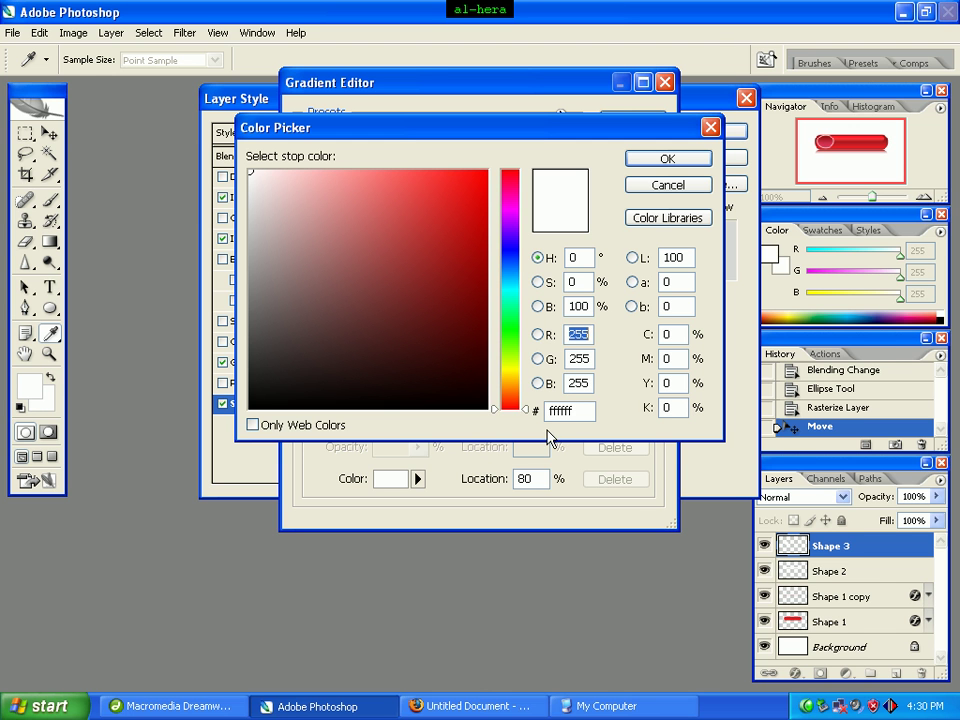
click(582, 412)
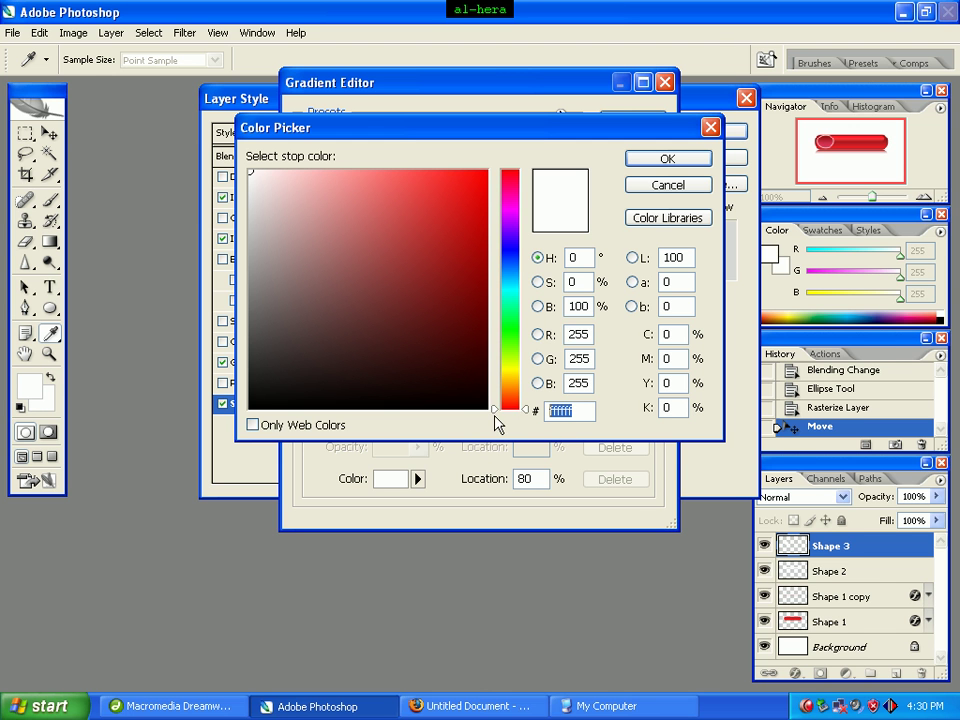
text(6)
text(7)
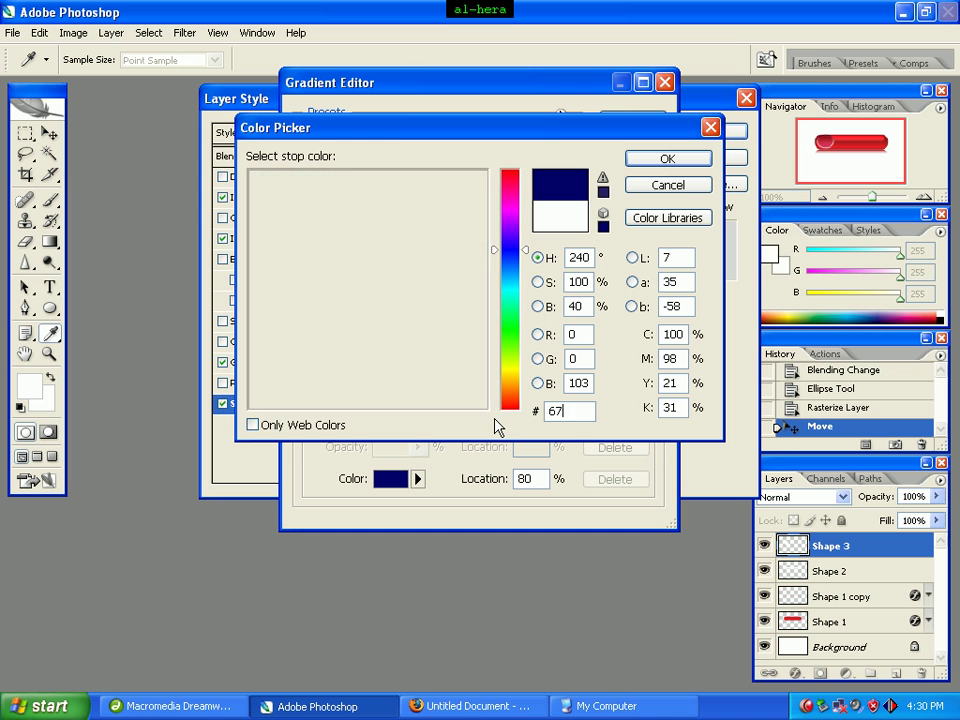
text(0b)
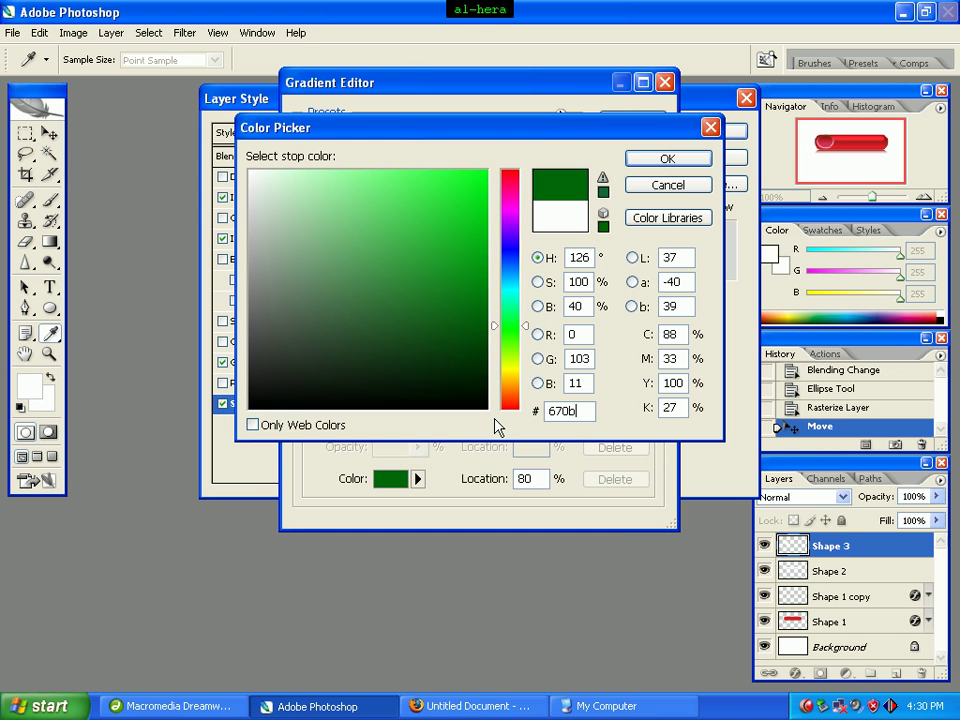
text(0)
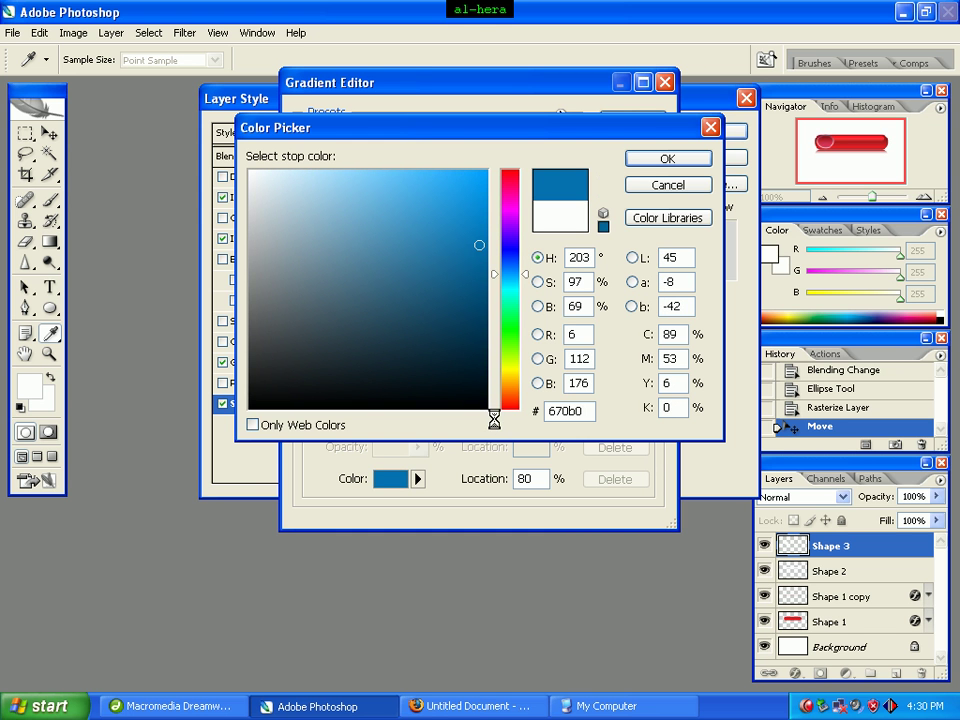
text(b)
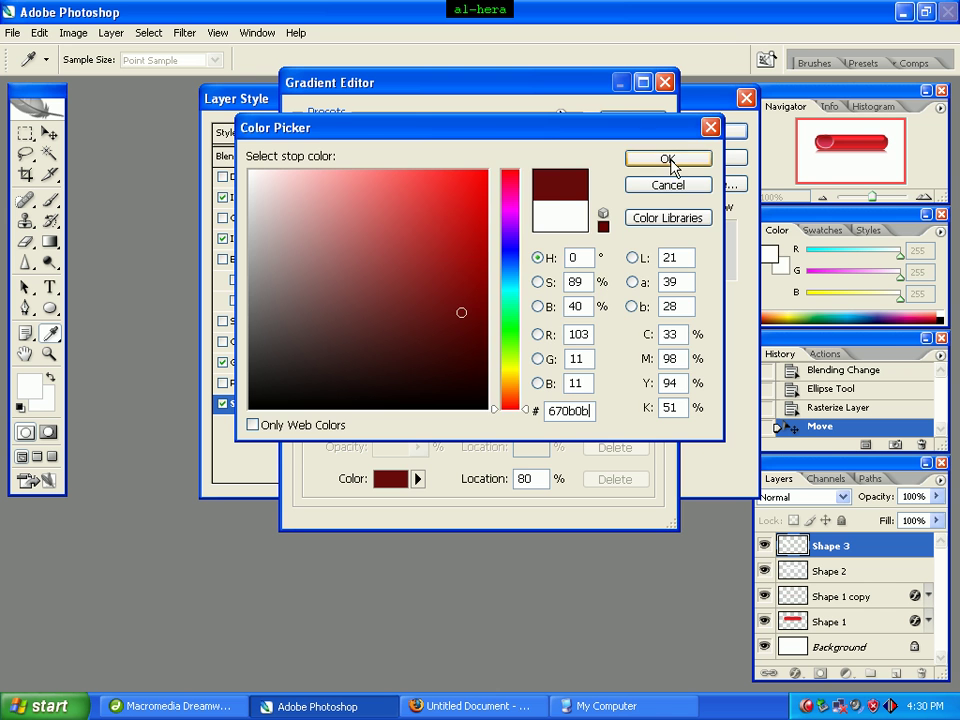
click(668, 163)
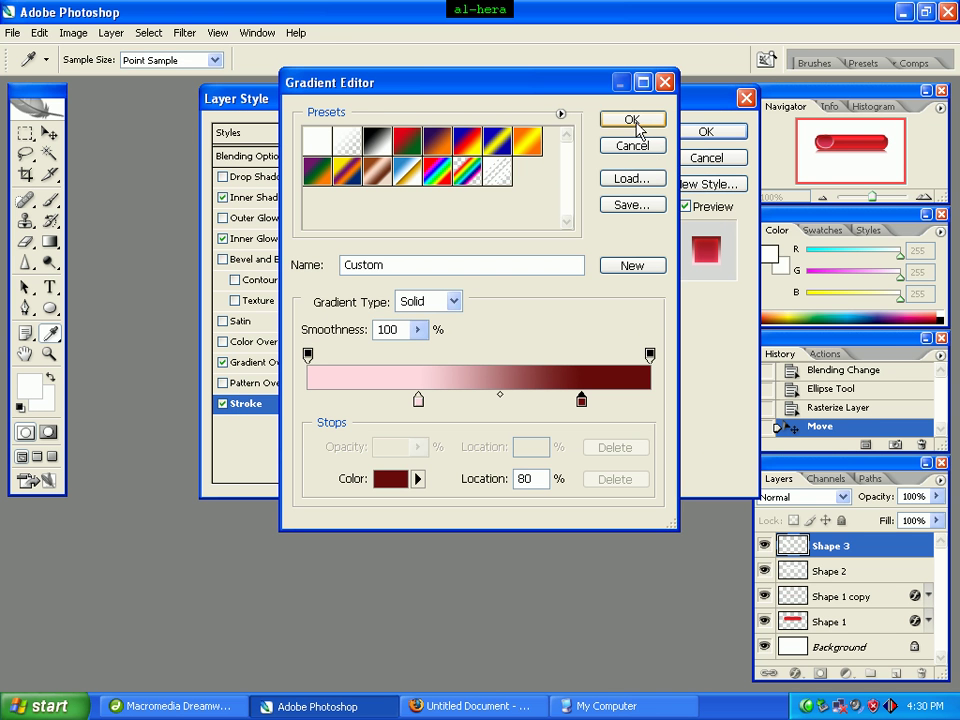
click(636, 125)
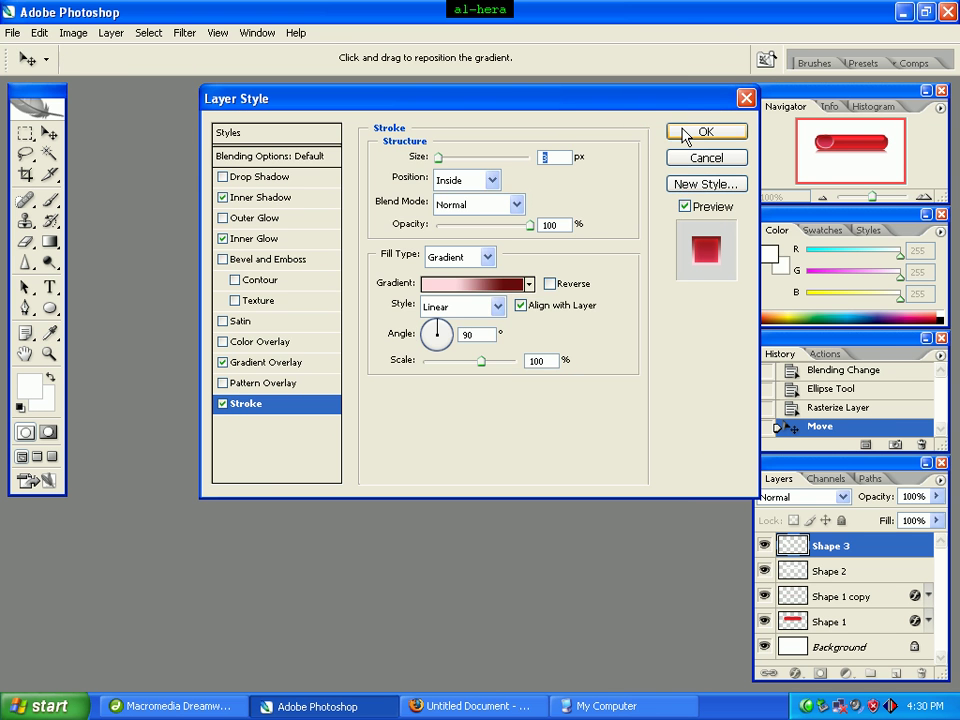
click(688, 132)
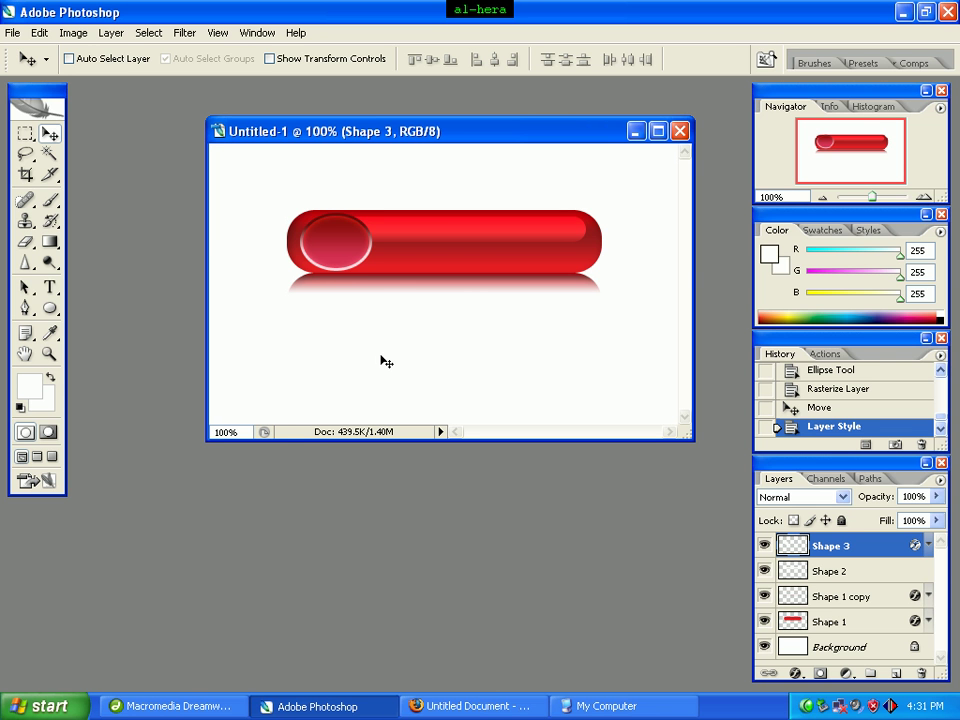
Step: Open the image Sunset.jpg from the Desktop
click(12, 33)
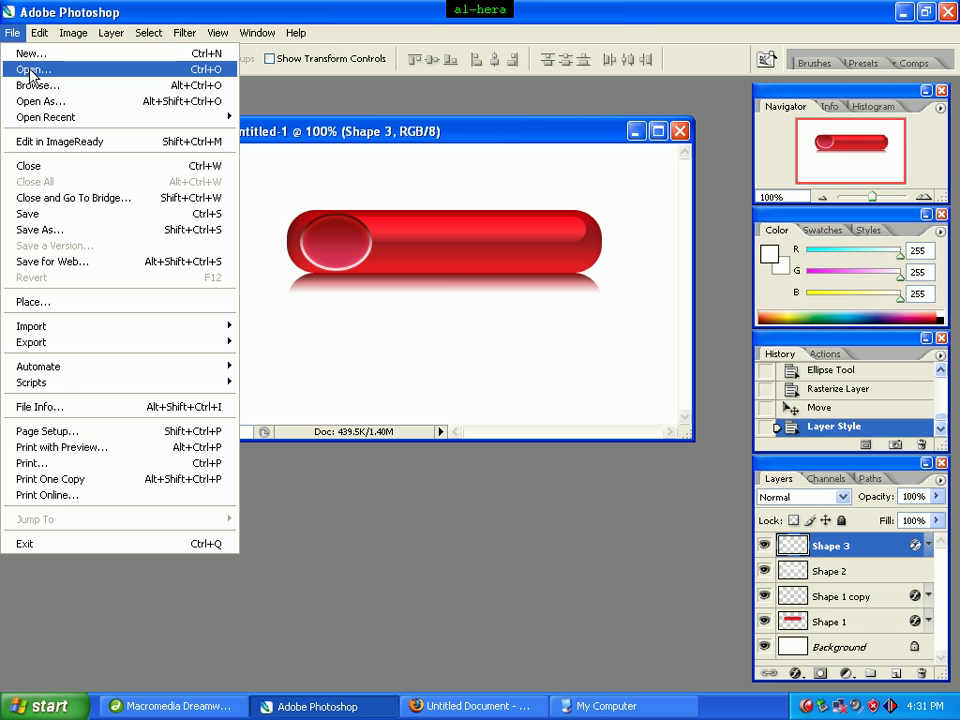
click(30, 70)
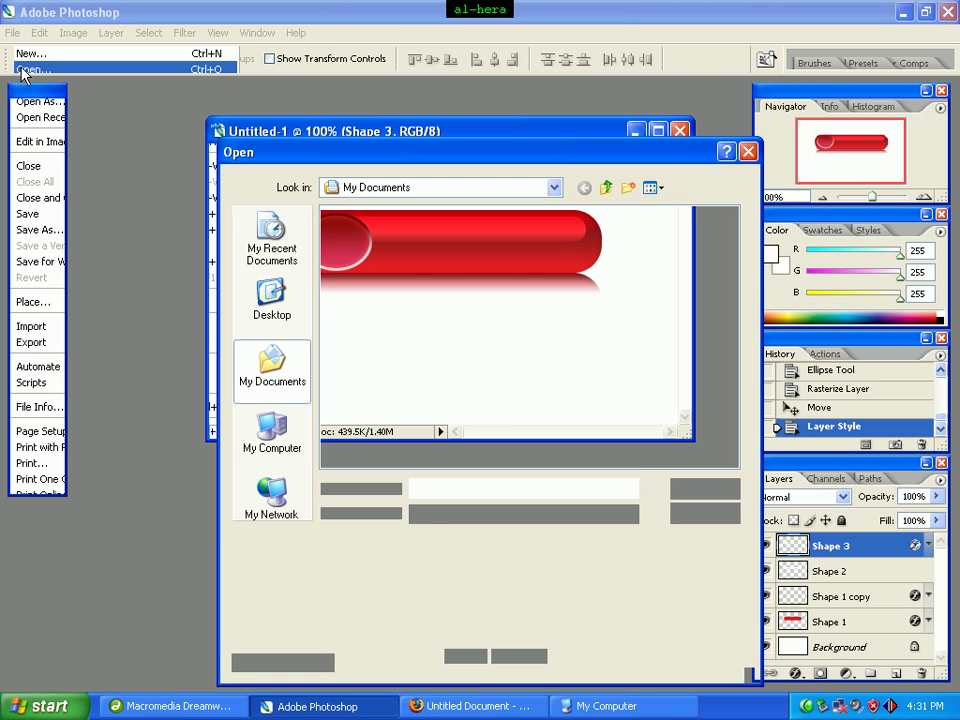
click(276, 306)
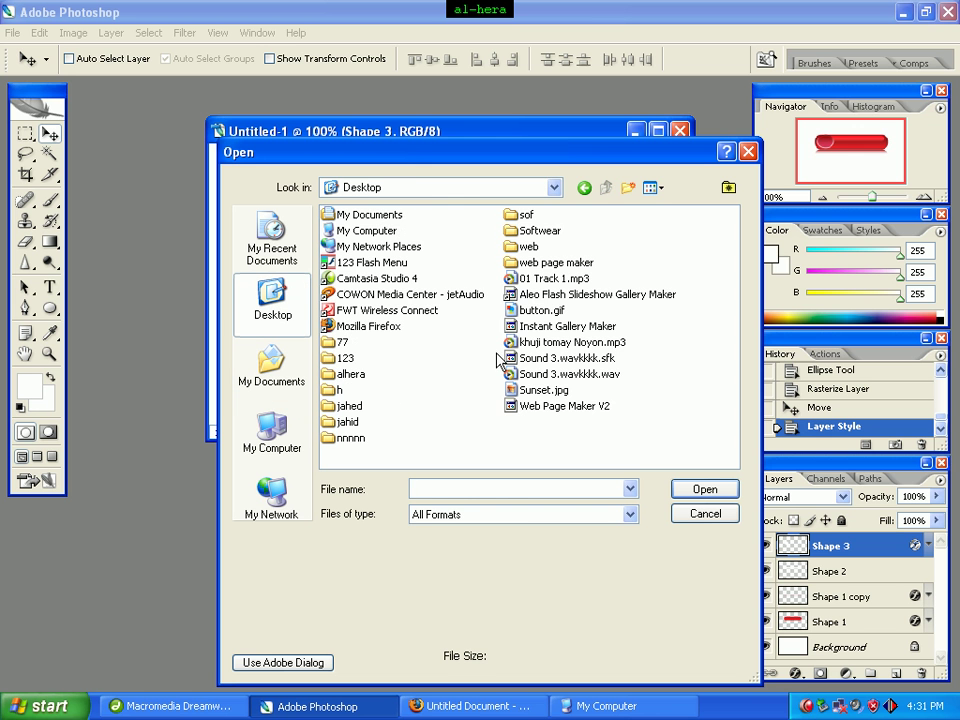
click(543, 391)
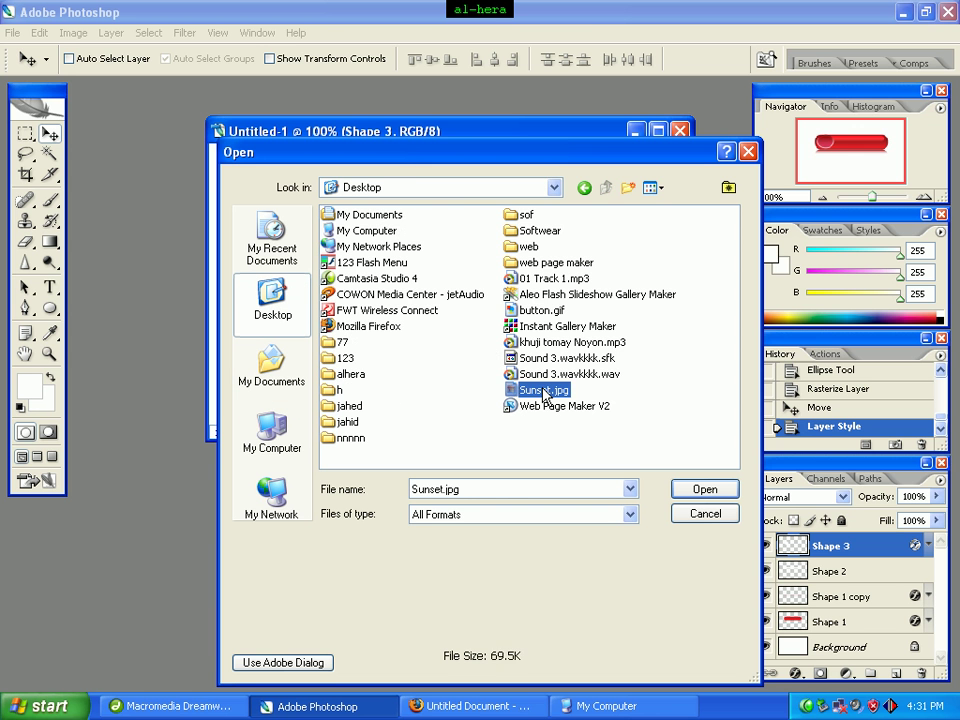
click(702, 489)
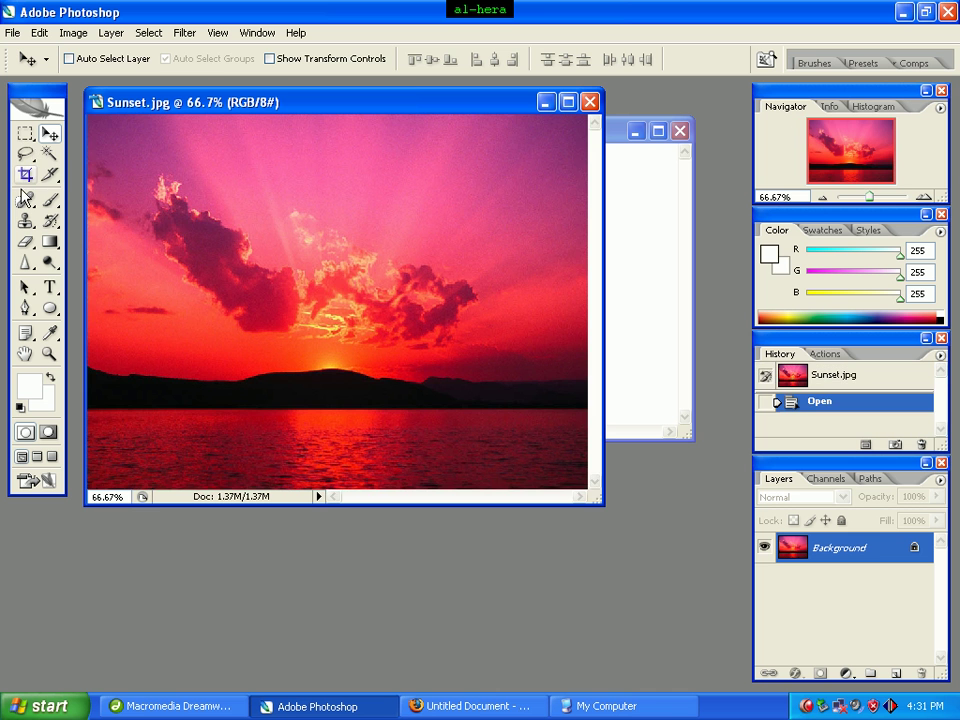
Step: Copy an elliptical area around the clouds and sun from Sunset.jpg and paste it into the button document
click(26, 140)
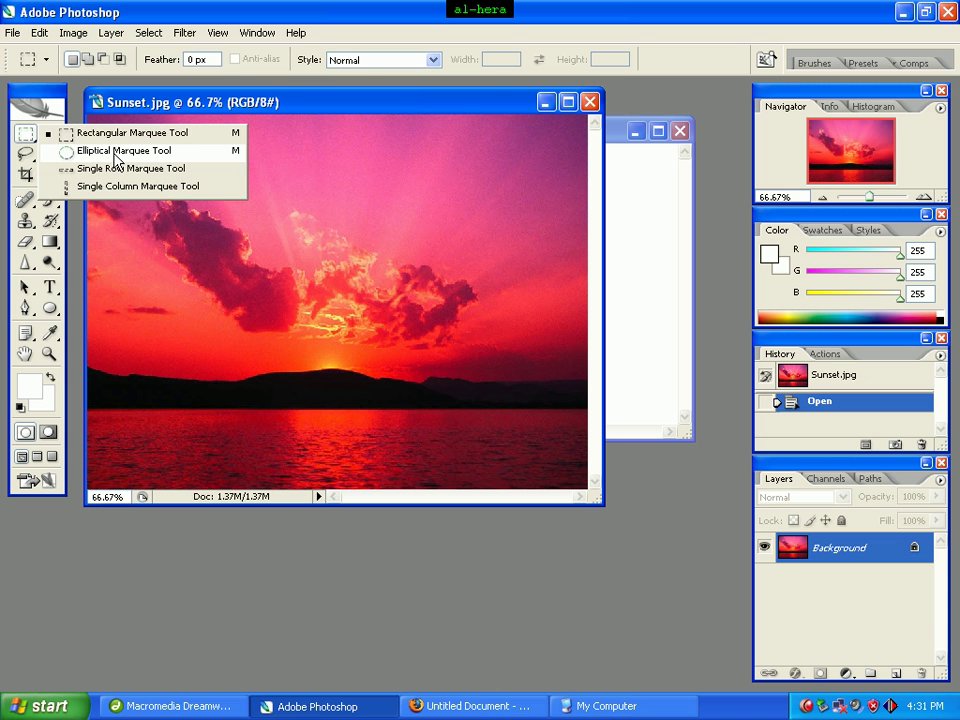
click(117, 158)
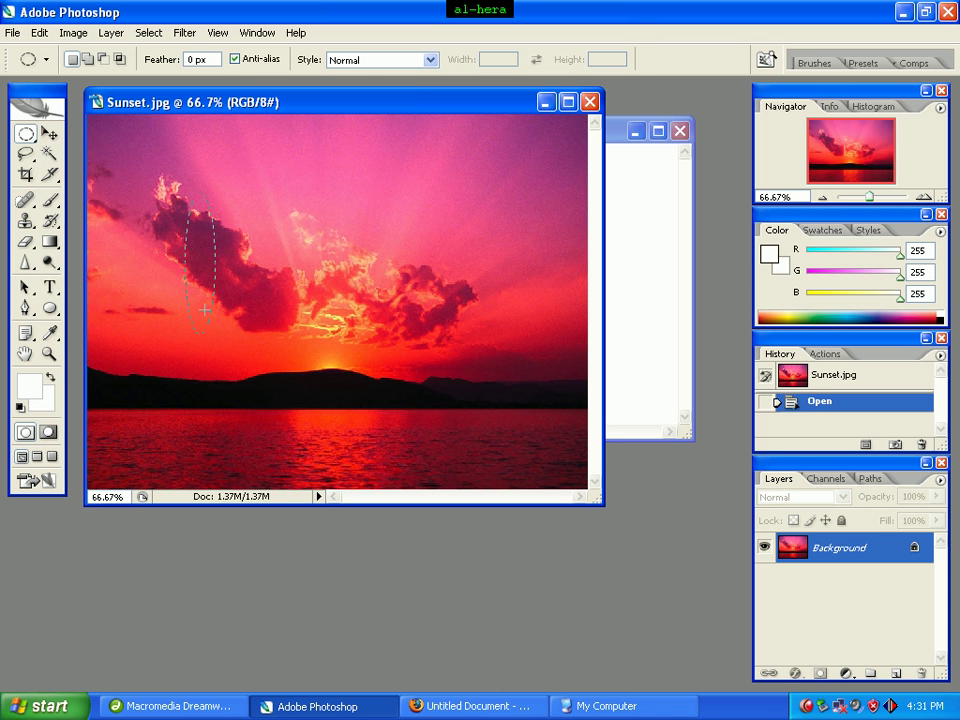
drag(204, 310, 432, 404)
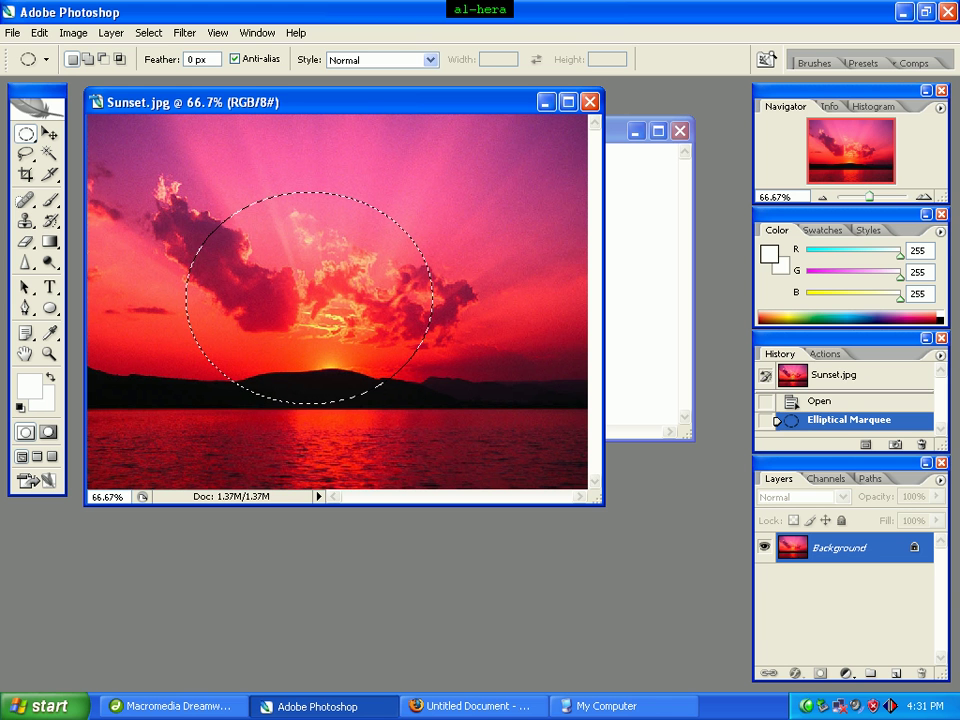
click(539, 128)
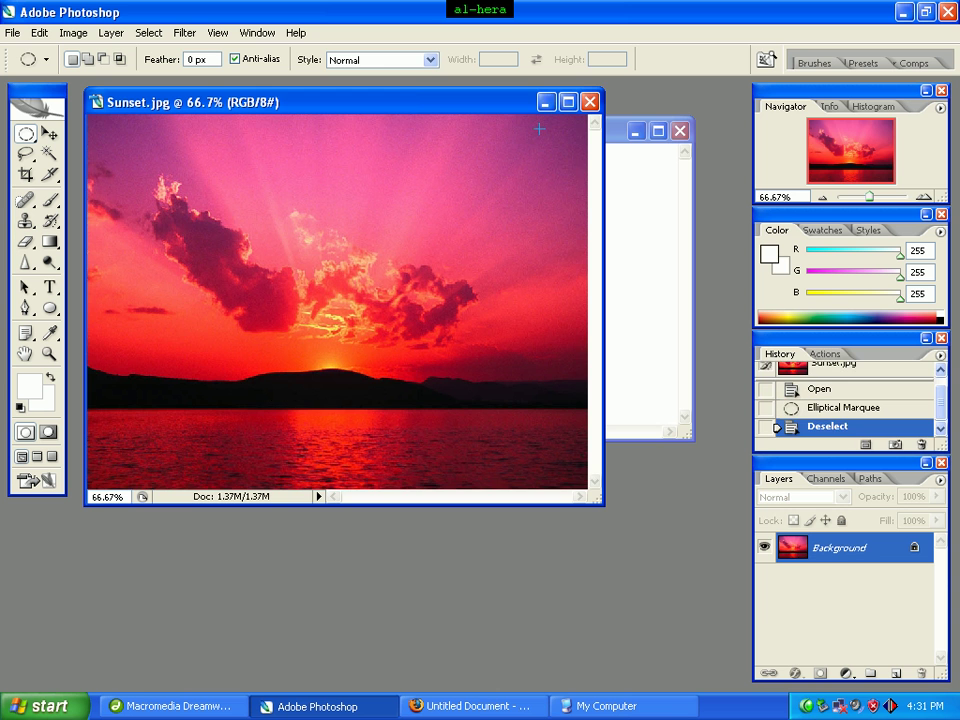
click(548, 103)
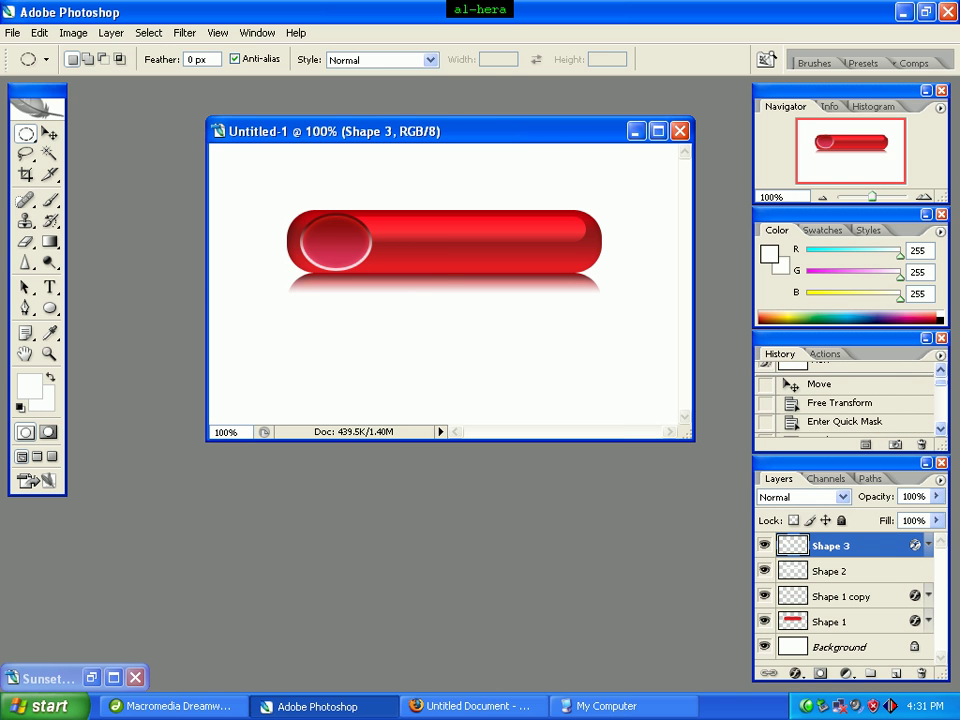
key(ctrl+v)
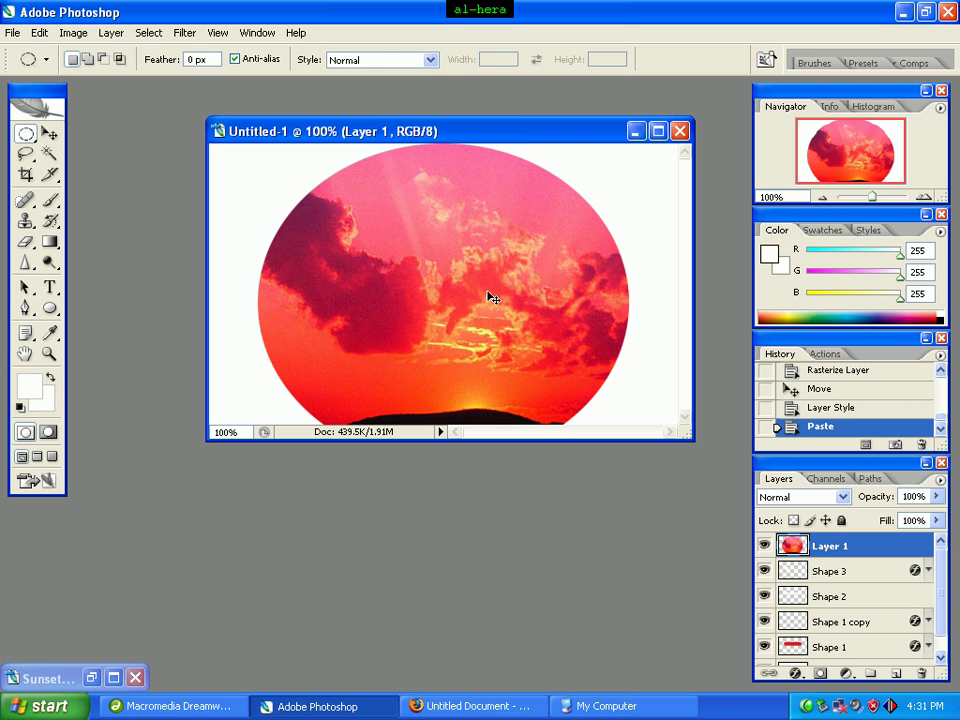
Step: Scale the pasted sunset ellipse down to about 21% width and 15.8% height with Free Transform near the button's small ellipse
key(ctrl+t)
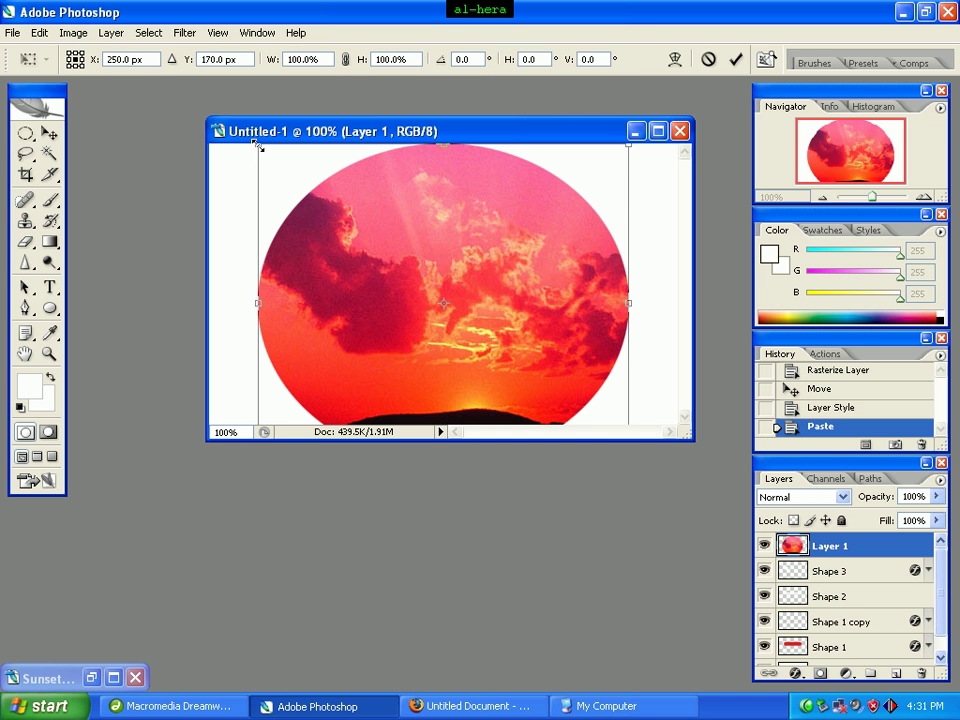
drag(258, 145, 455, 473)
drag(579, 401, 346, 231)
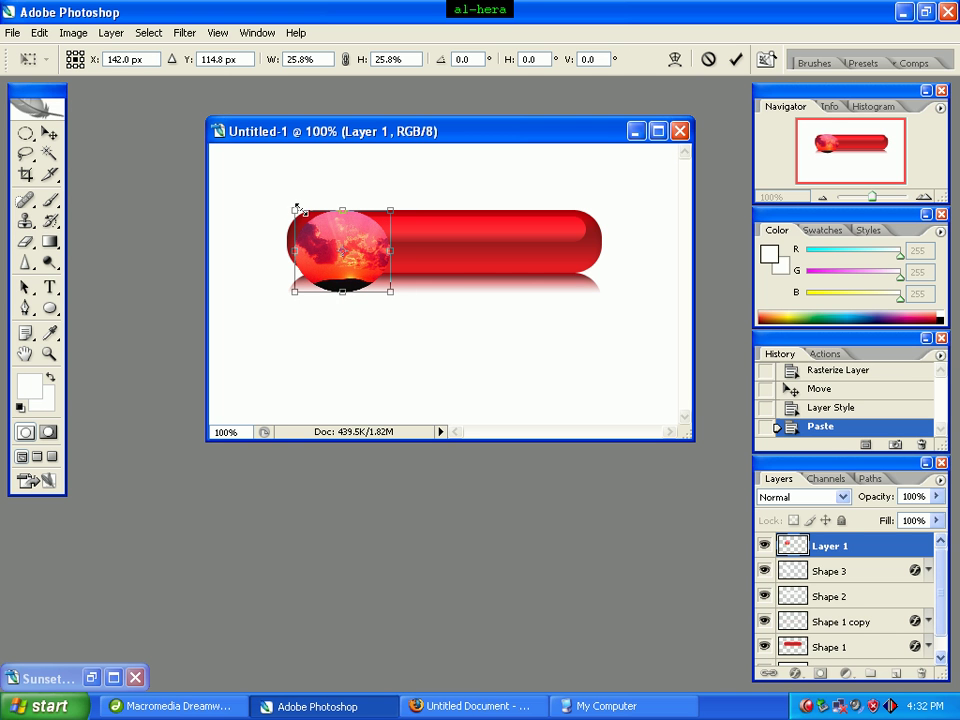
drag(294, 212, 298, 256)
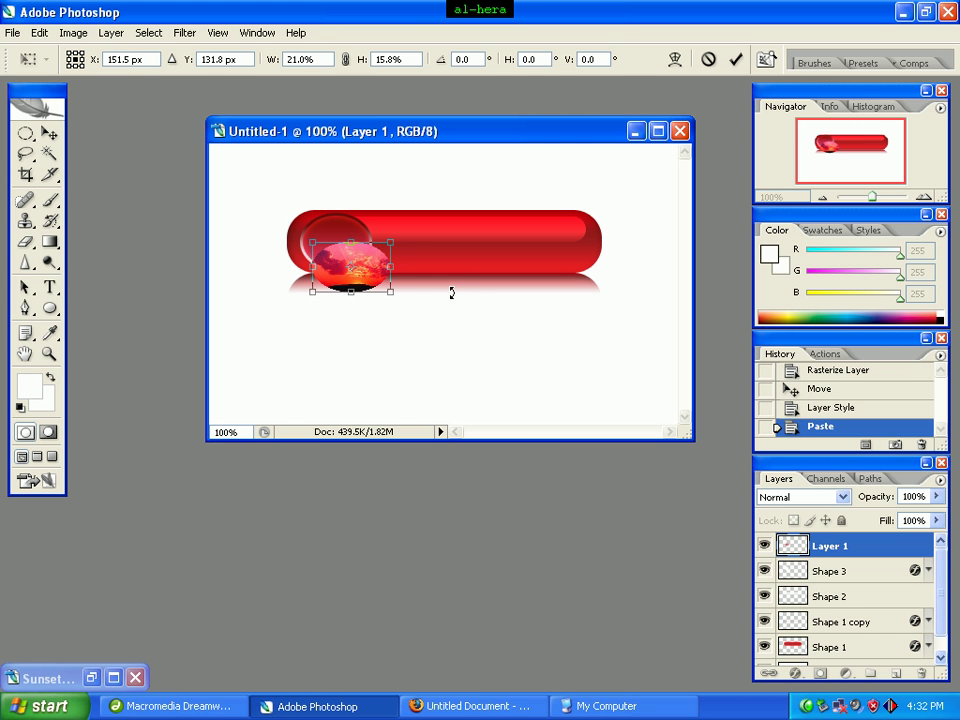
key(Return)
Step: Move the sunset ellipse over the Shape 3 ellipse on the button
key(m)
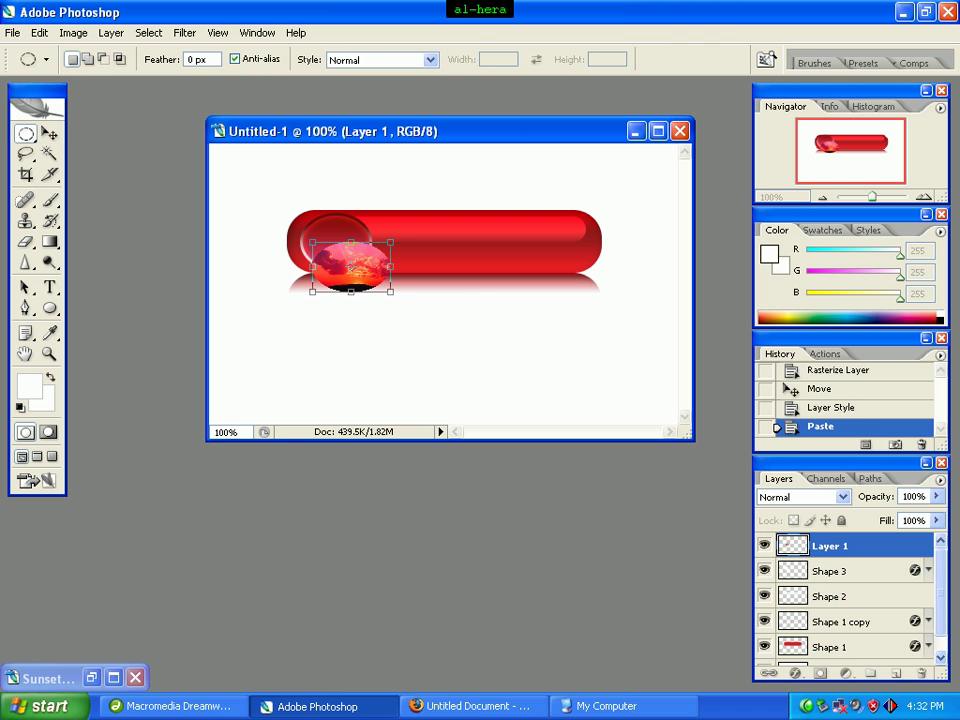
key(v)
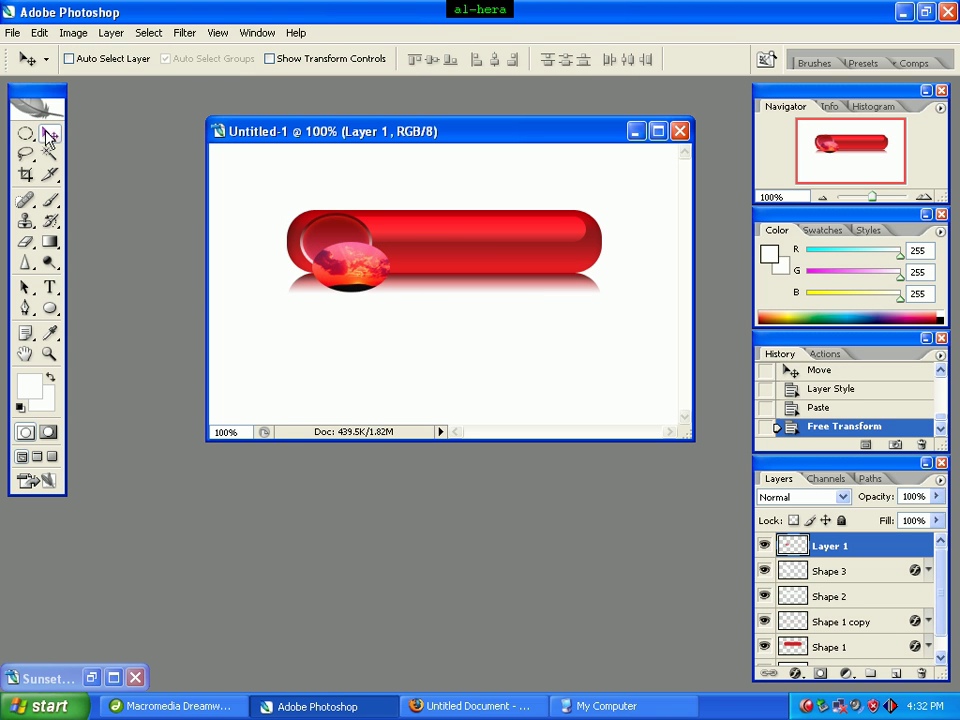
drag(352, 276, 343, 257)
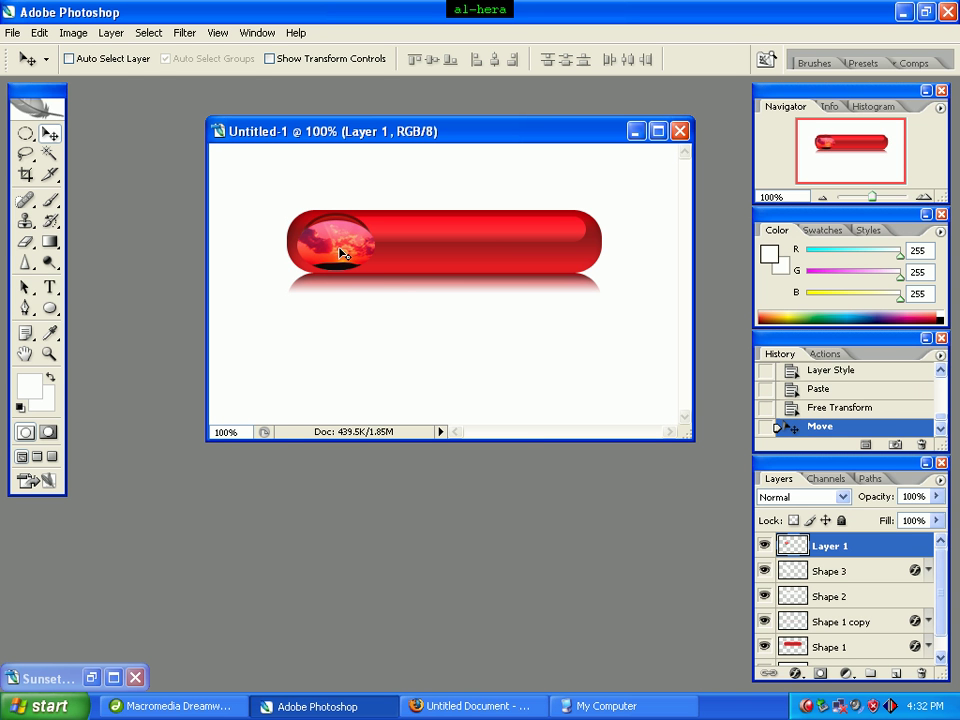
Step: Transform the sunset ellipse to about 83.1% width and 107.4% height and nudge it to fit inside Shape 3's ring
key(ctrl+t)
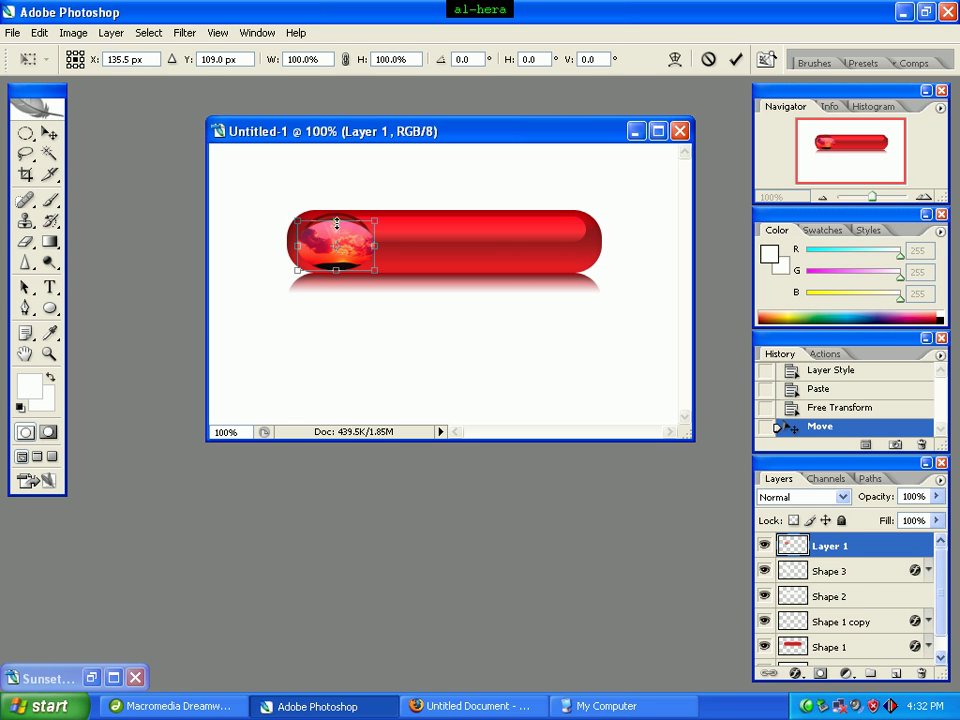
drag(336, 222, 336, 212)
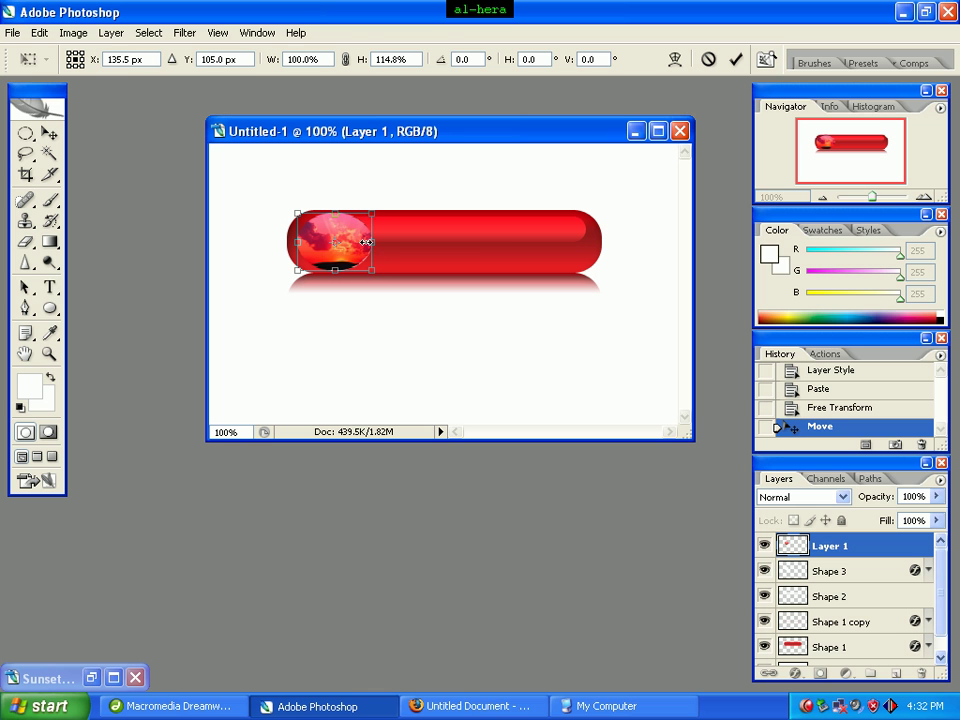
mouse_move(377, 245)
mouse_down()
mouse_move(359, 243)
mouse_move(367, 243)
mouse_up()
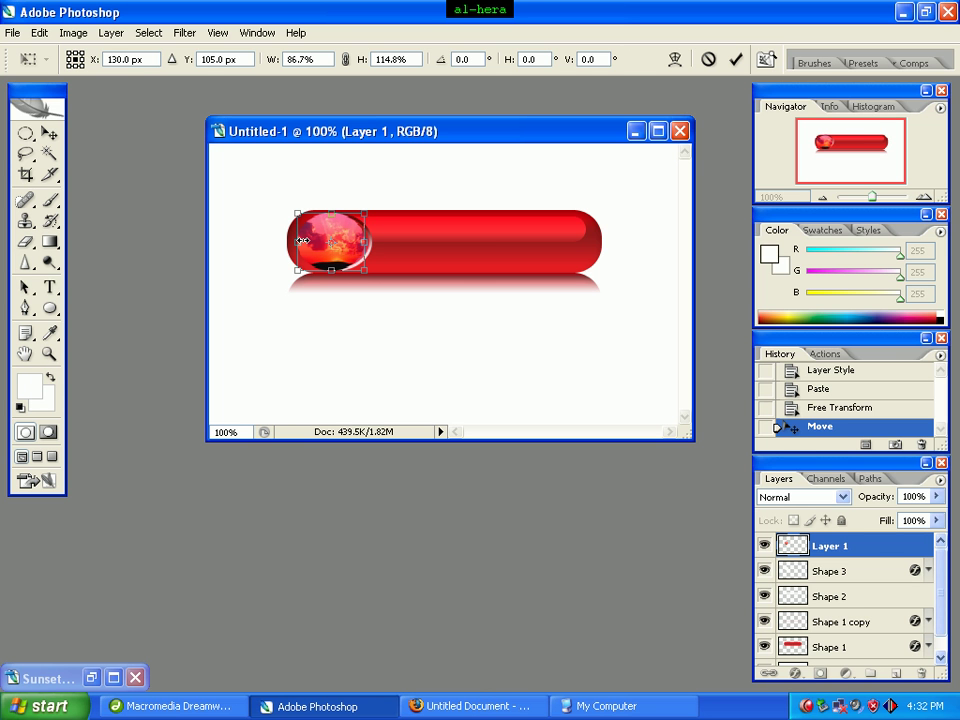
drag(302, 242, 334, 222)
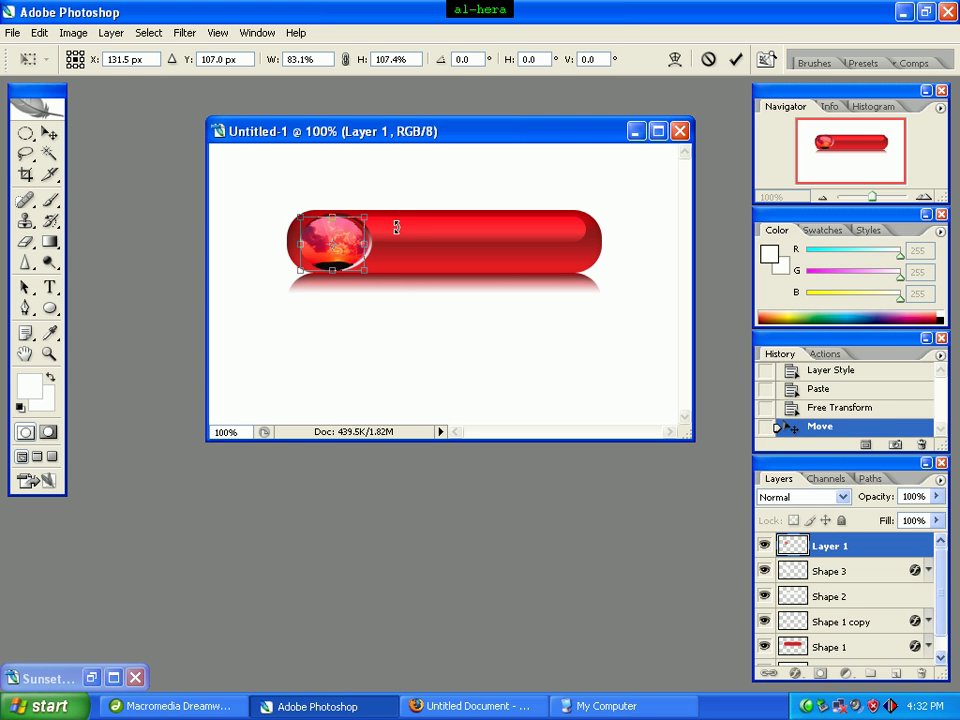
key(Return)
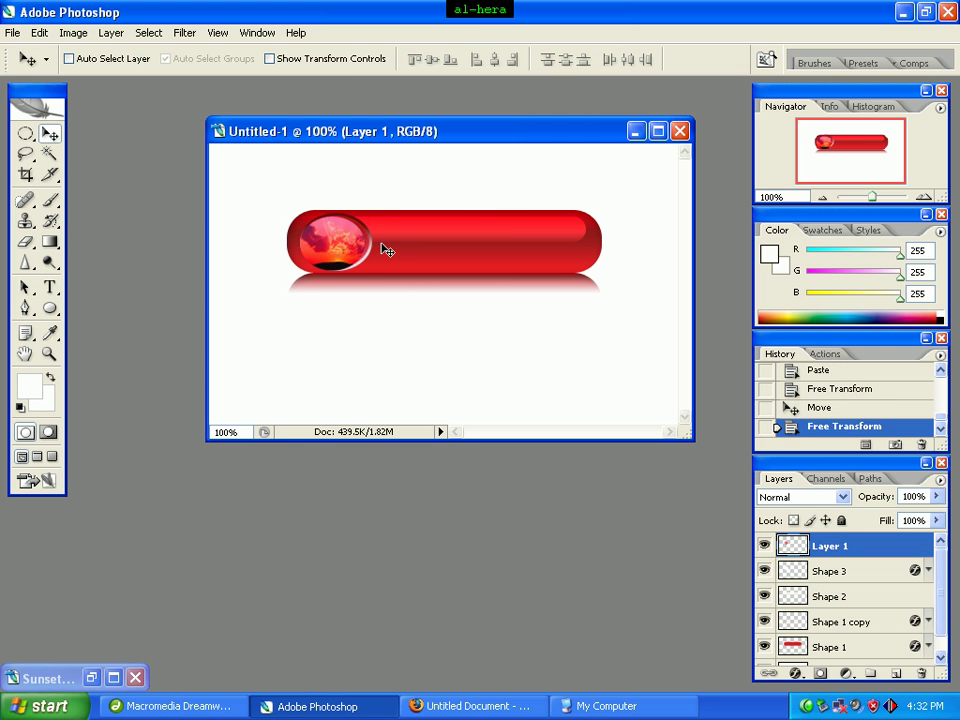
key(Down)
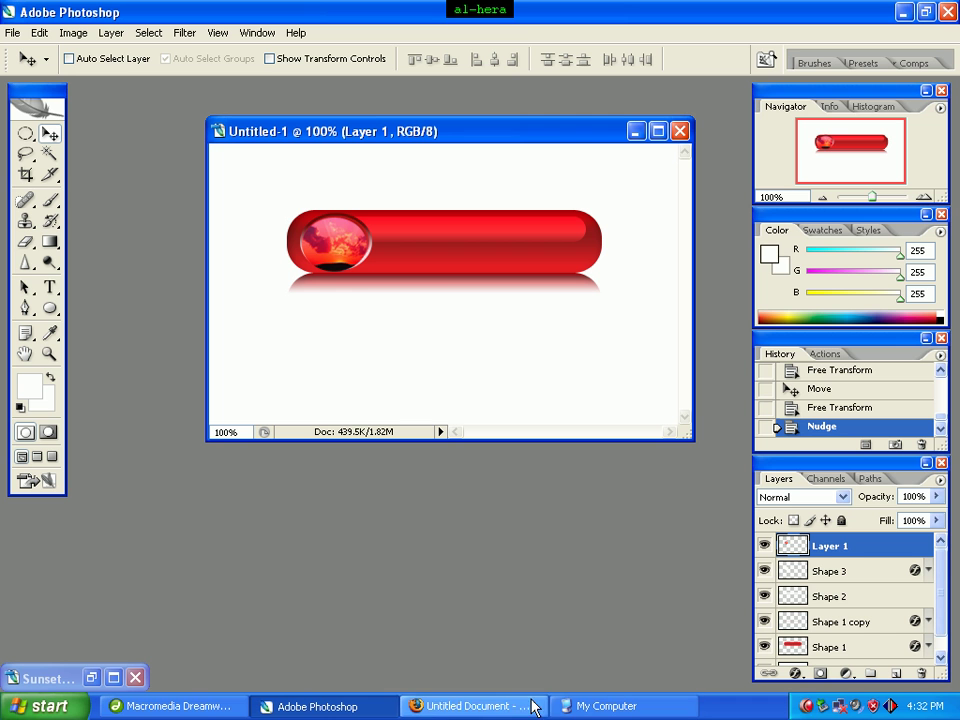
Step: Try to desaturate the sunset image on Layer 1
key(ctrl+shift+u)
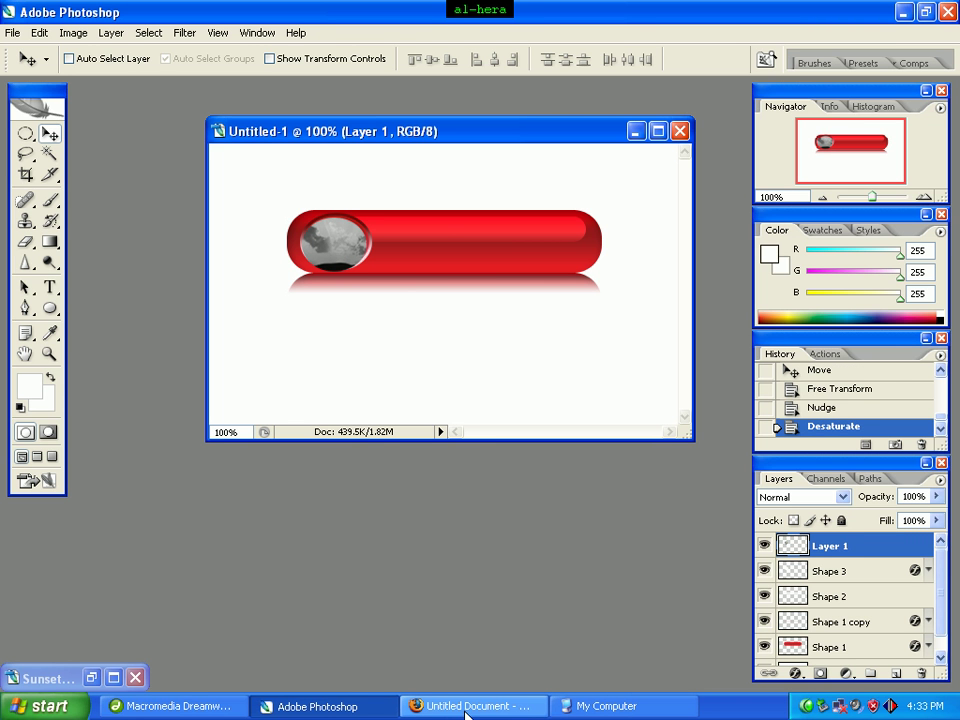
key(ctrl+z)
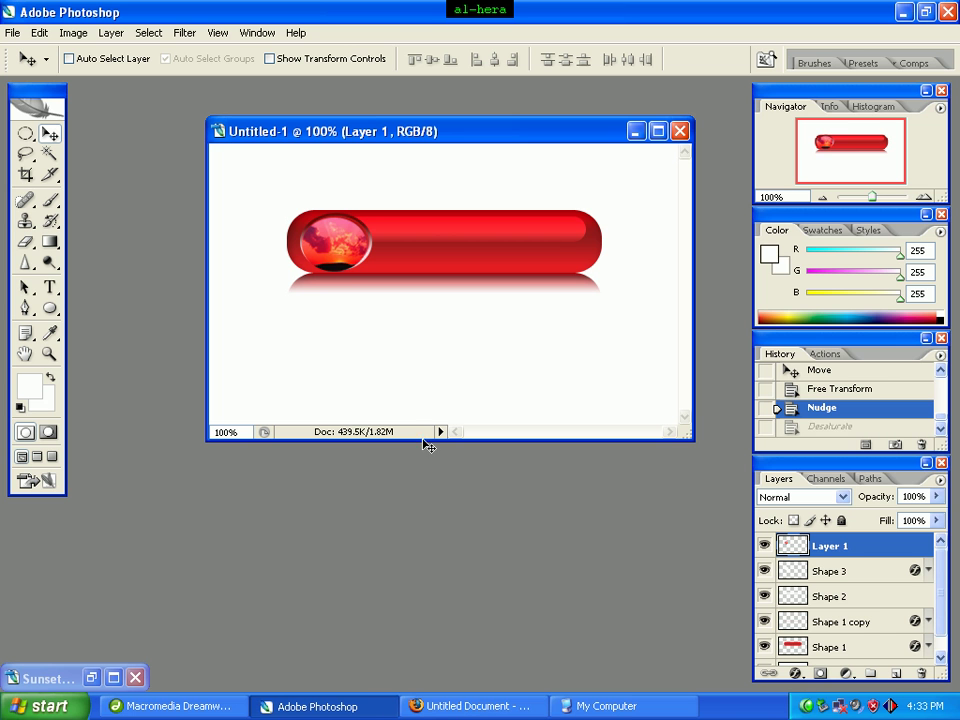
Step: Sharpen the sunset image on Layer 1 with several strokes of the Sharpen tool, using a 50 px brush
click(27, 270)
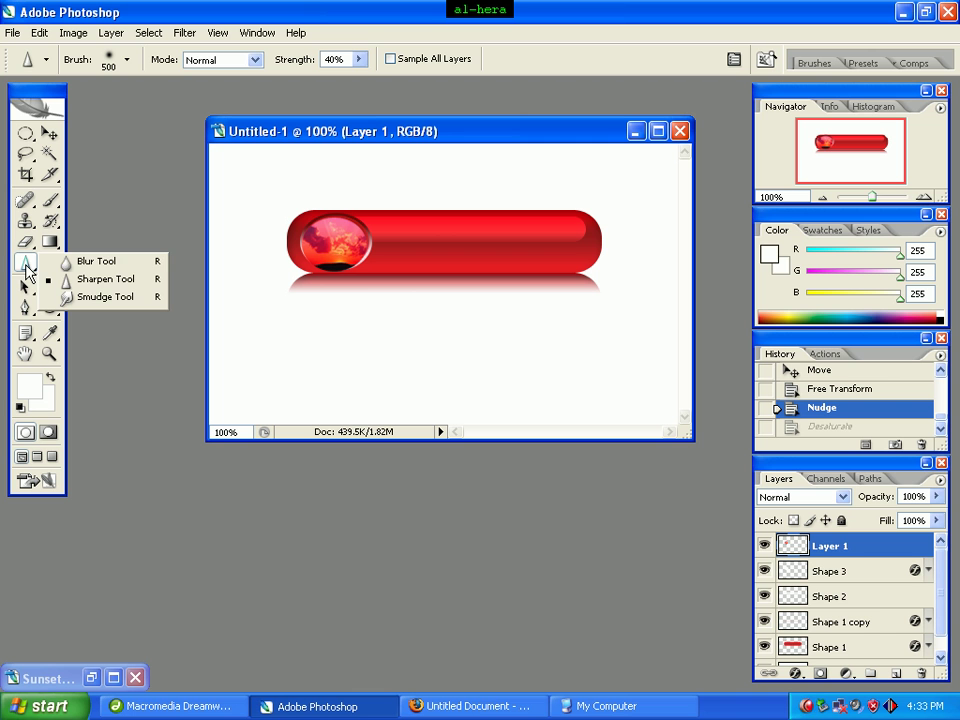
click(108, 285)
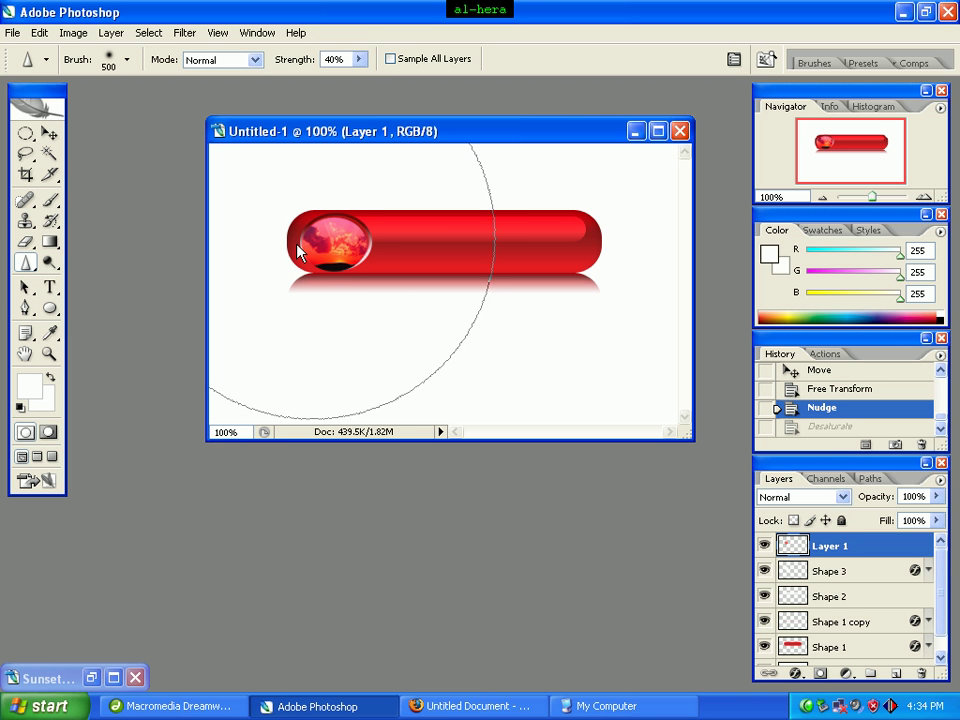
click(127, 60)
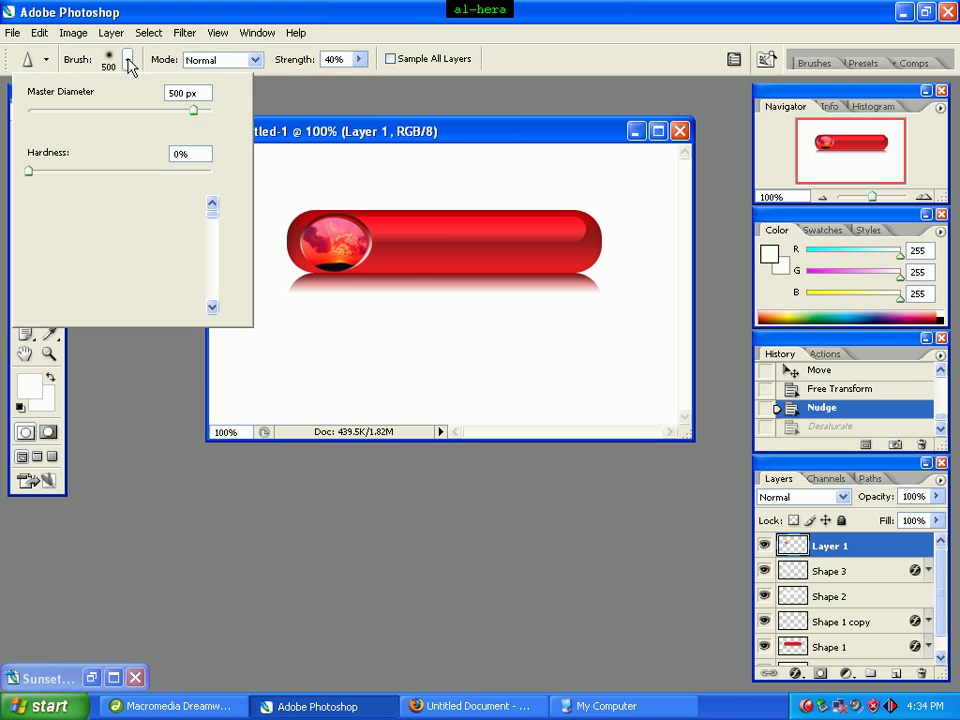
drag(201, 94, 93, 103)
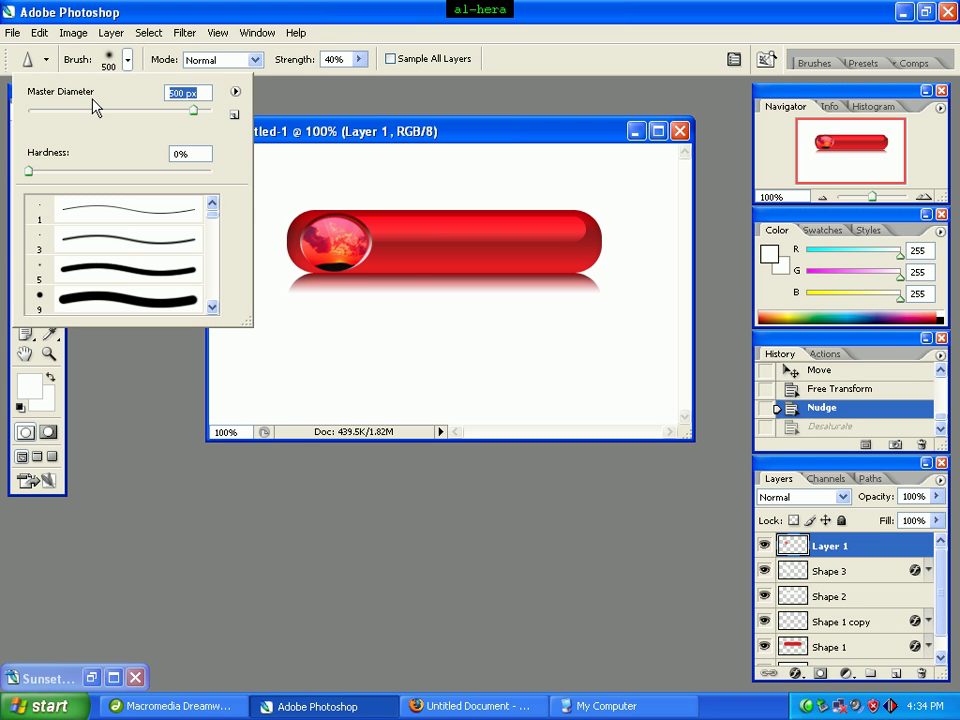
text(50)
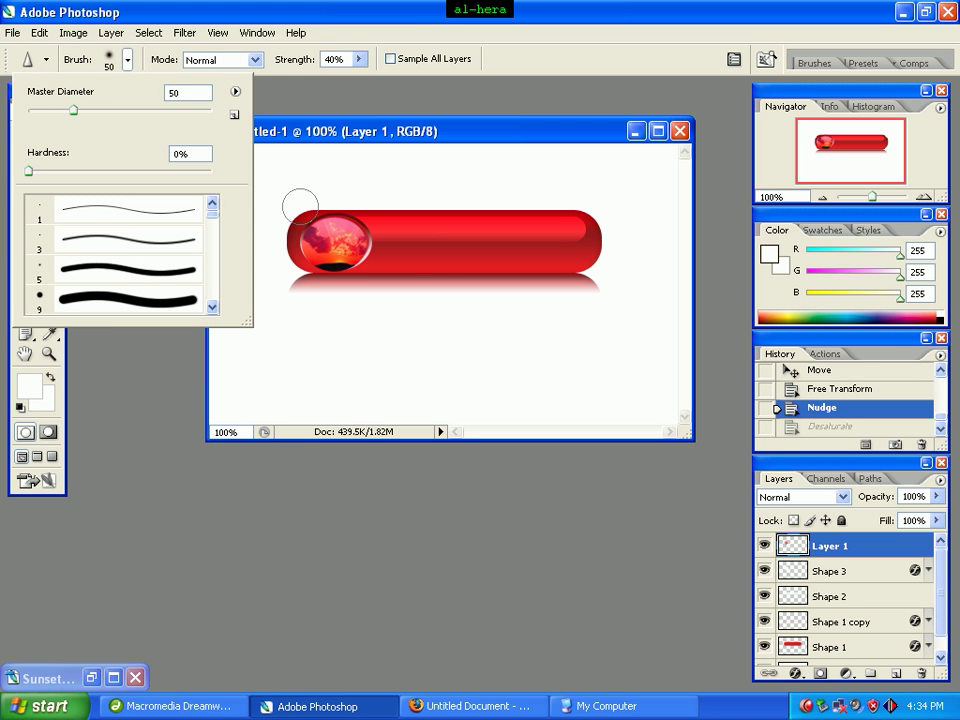
key(Return)
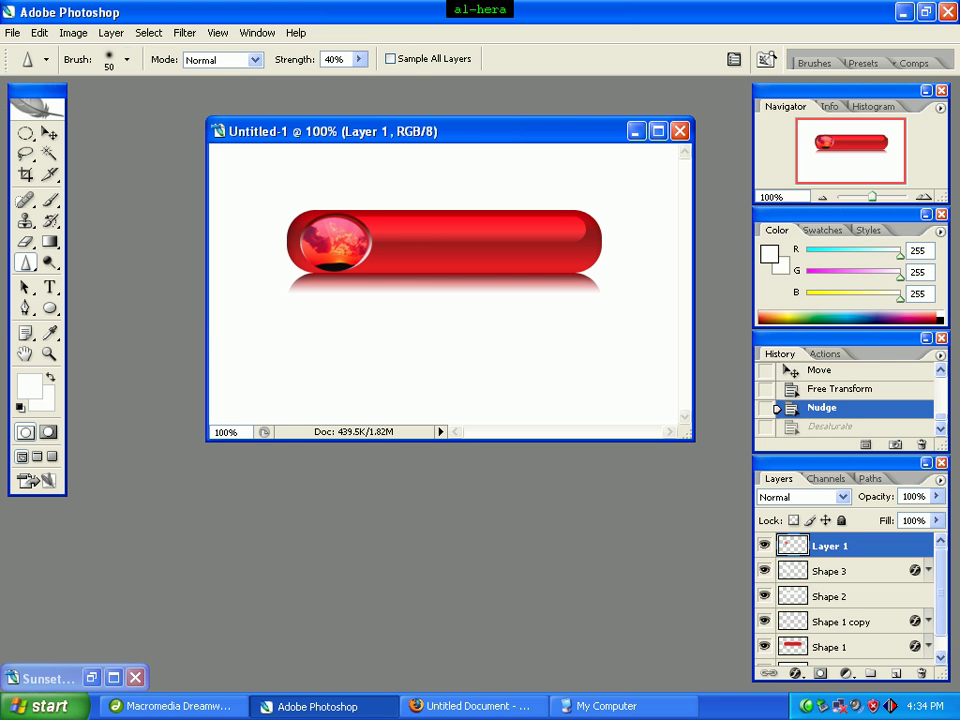
drag(318, 232, 348, 245)
drag(320, 240, 345, 250)
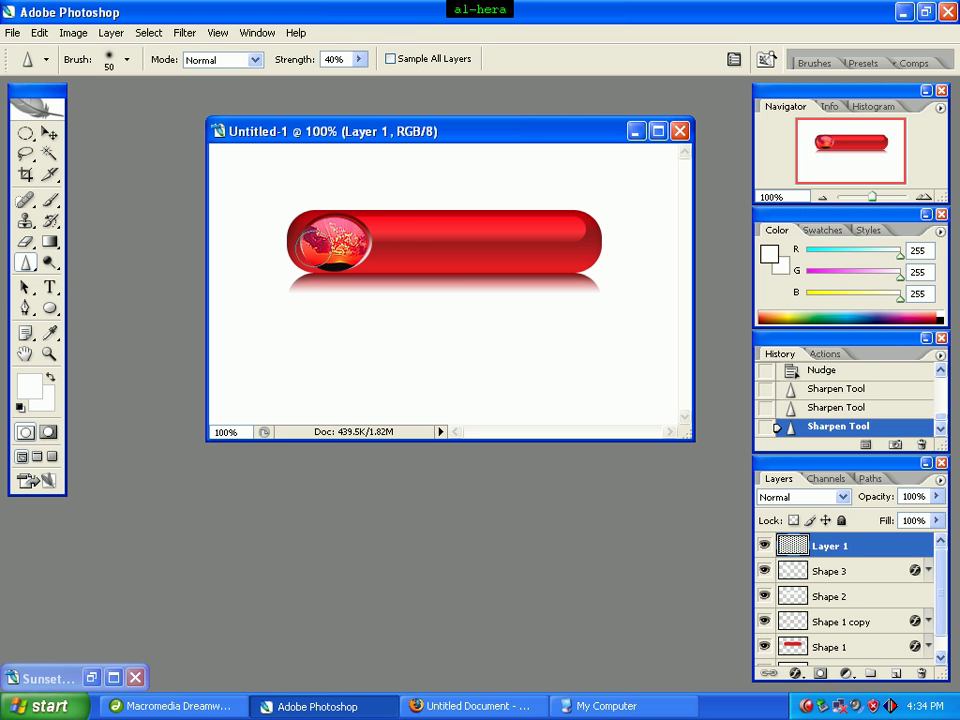
click(330, 243)
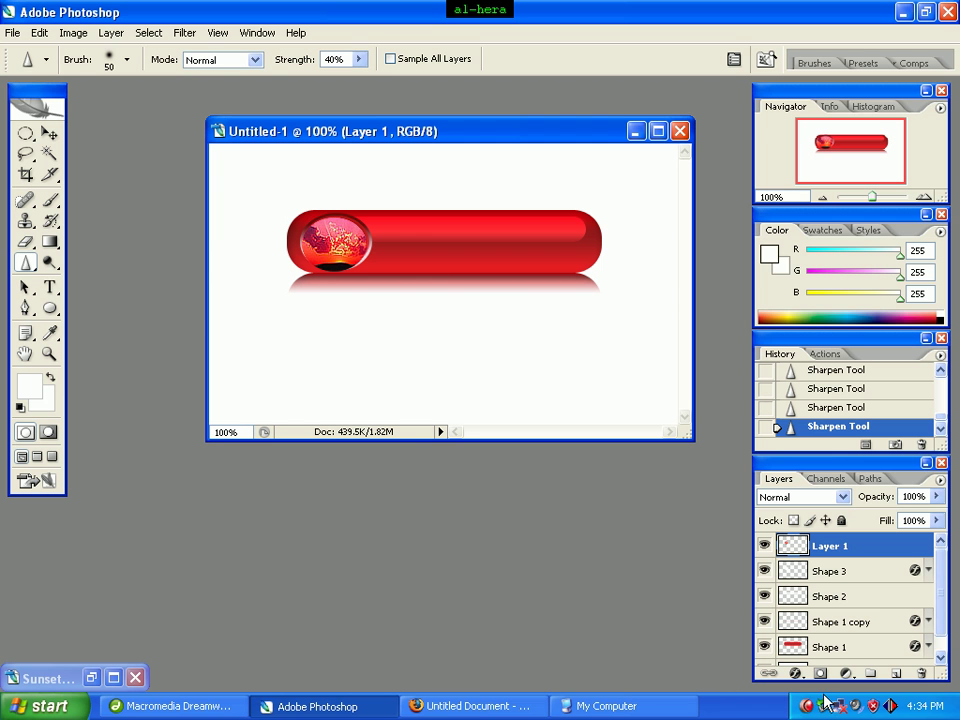